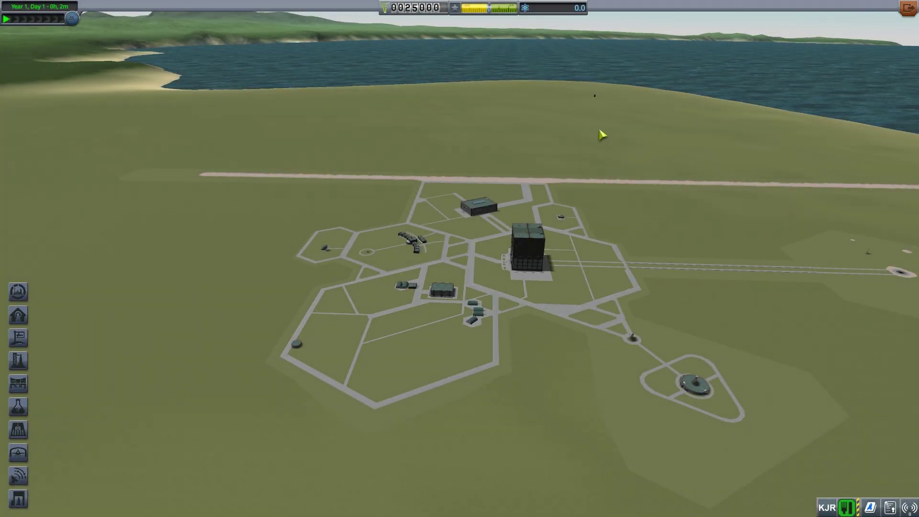
Try launching a saved craft from the runway, find none, and check the runway's information.
mouse_move(508, 75)
left_mouse_down()
mouse_move(273, 81)
mouse_move(555, 124)
left_mouse_up()
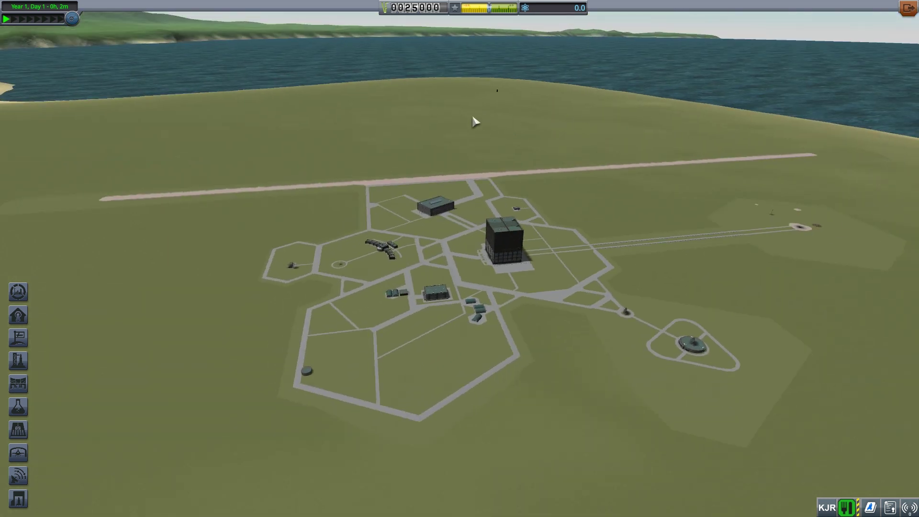
left_click_drag(458, 136, 544, 113)
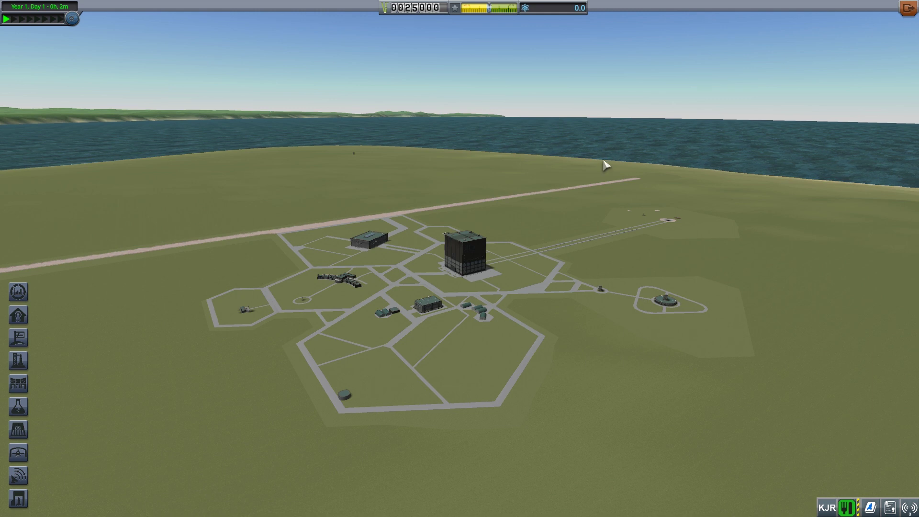
left_click_drag(606, 165, 544, 177)
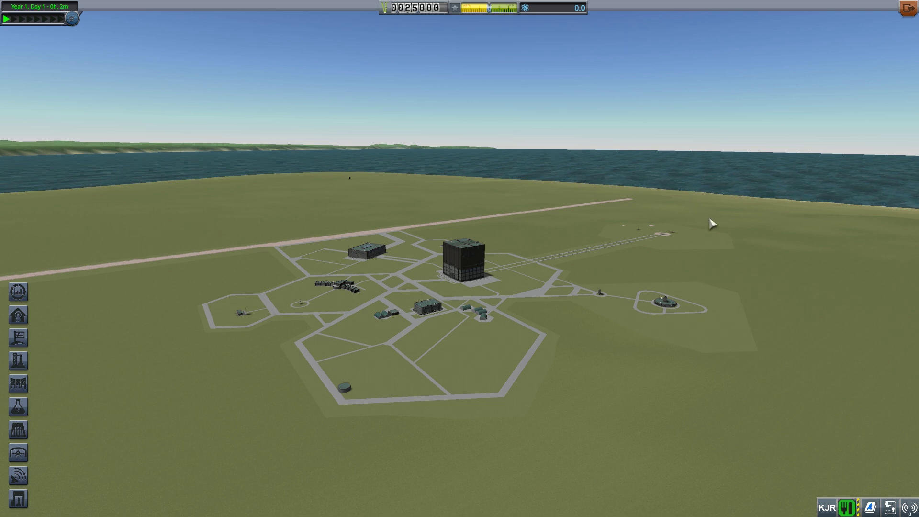
left_click_drag(705, 215, 603, 183)
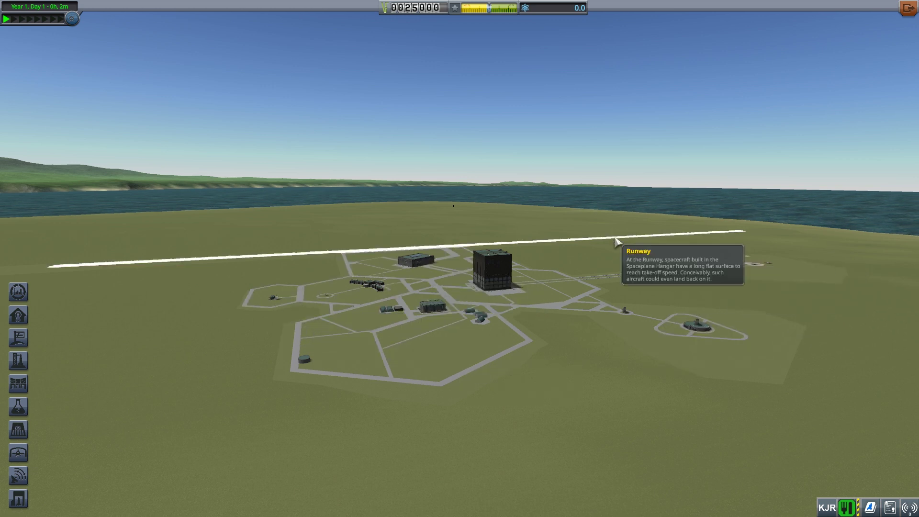
left_click_drag(459, 209, 354, 207)
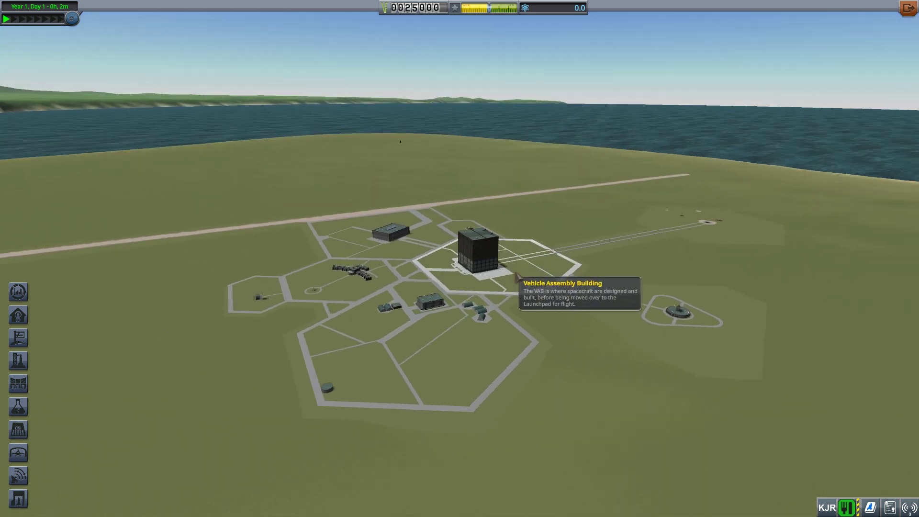
left_click(362, 215)
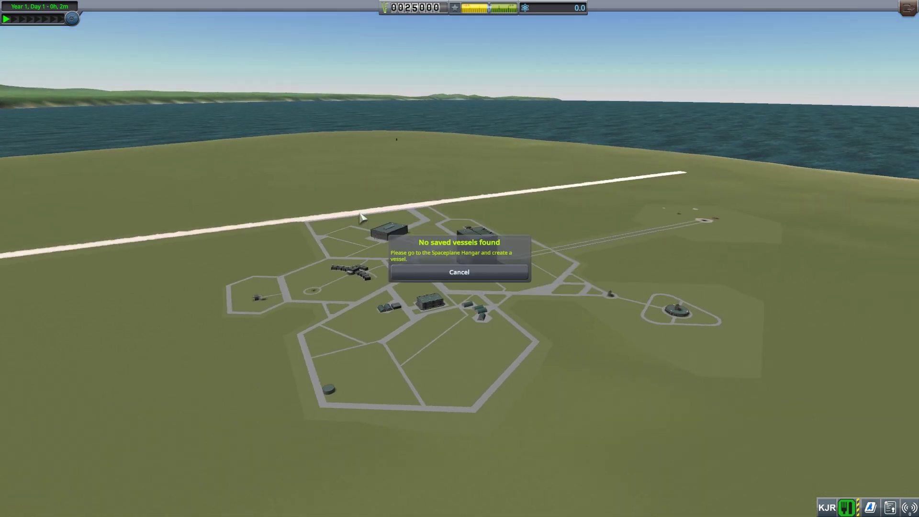
left_click(458, 272)
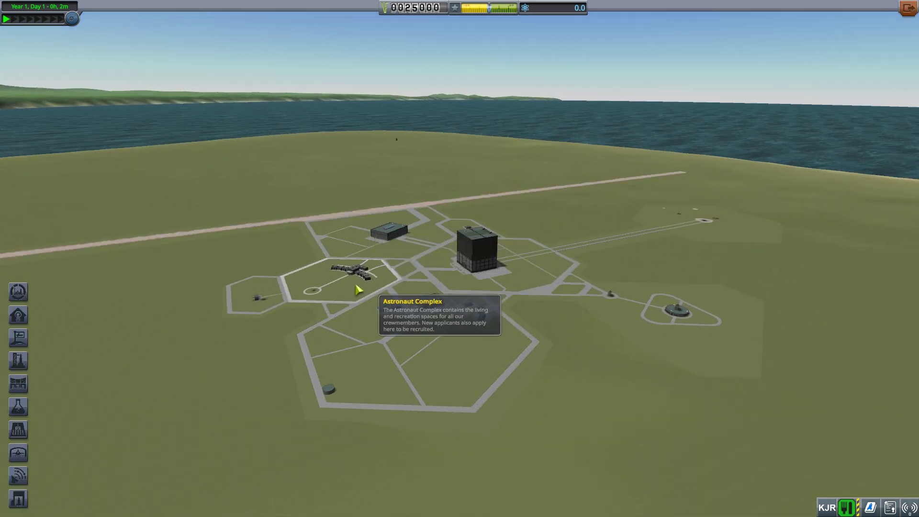
right_click(323, 217)
key("Escape")
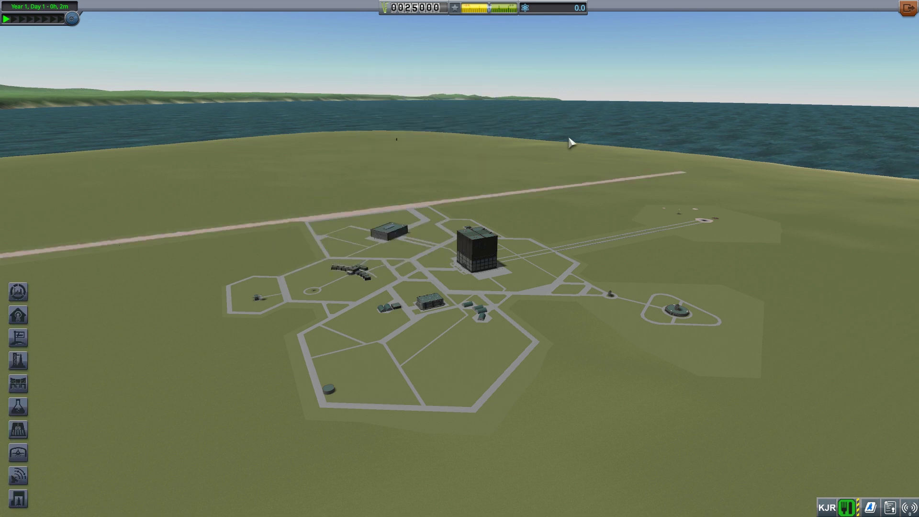
Inspect Engineering 101 and Basic Rocketry in the R&D tech tree, then exit to the Space Center.
left_click(388, 295)
left_click_drag(383, 167, 496, 344)
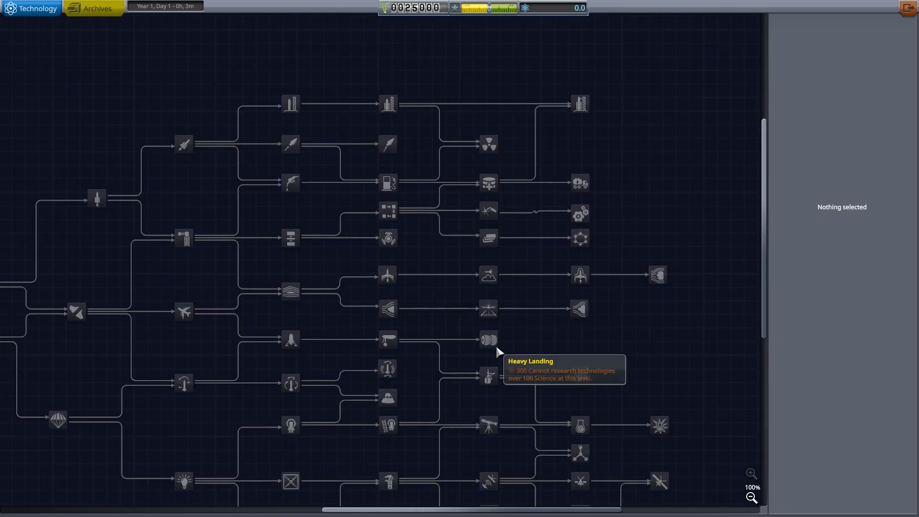
mouse_move(495, 344)
left_mouse_down()
mouse_move(431, 347)
mouse_move(495, 287)
left_mouse_up()
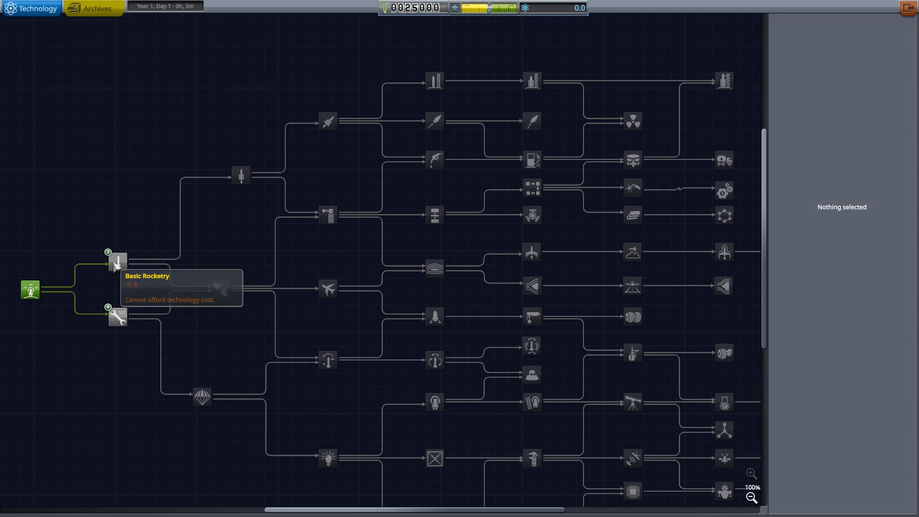
left_click(119, 321)
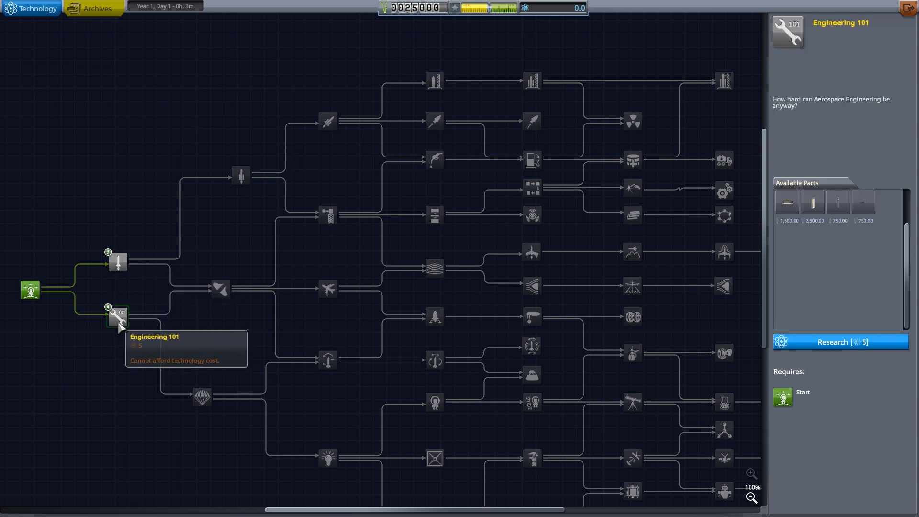
left_click(117, 263)
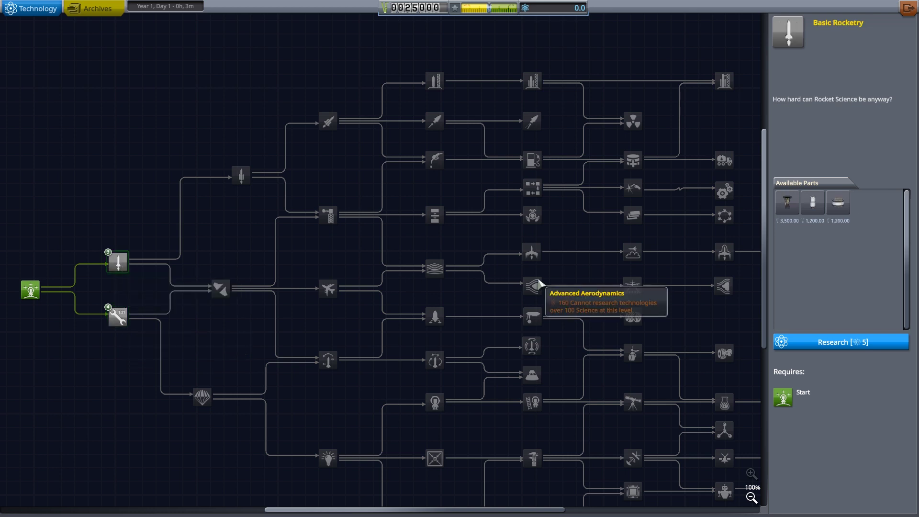
left_click(907, 8)
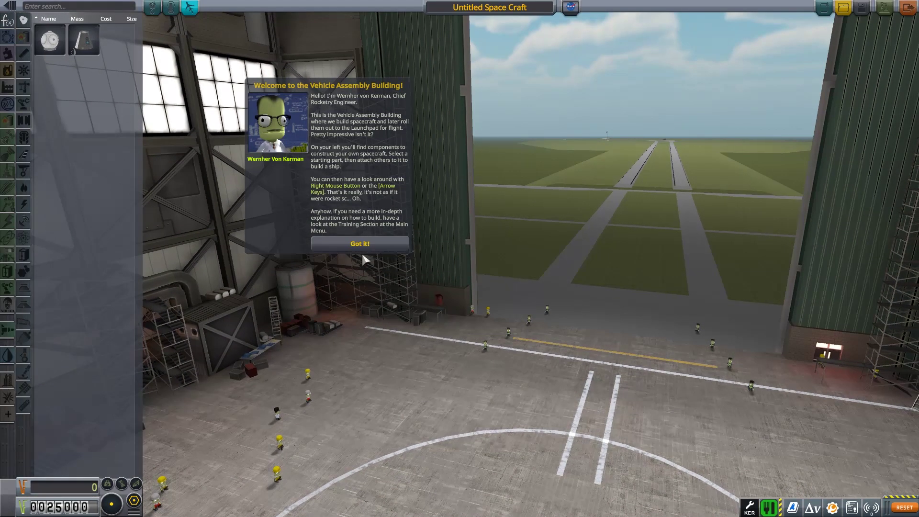
Dismiss the VAB welcome message and place the Mk1 Command Pod as the craft's first part.
left_click(362, 245)
left_click(51, 41)
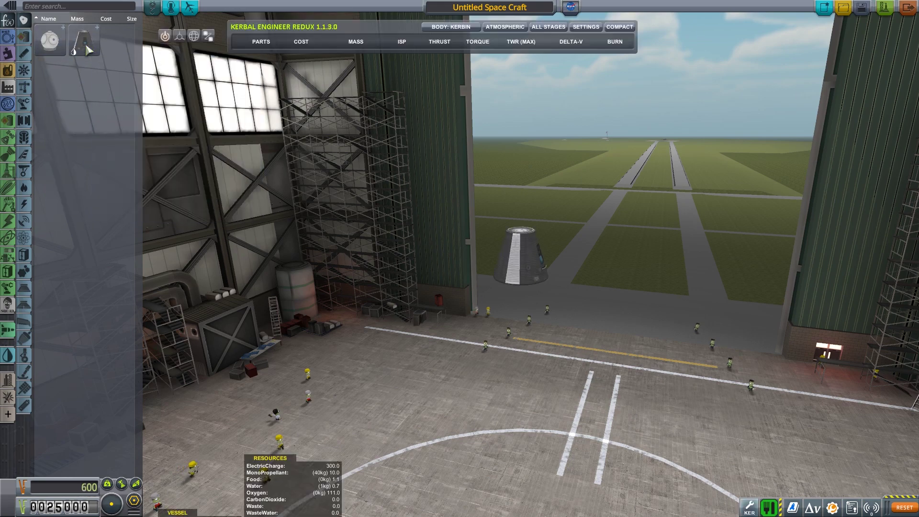
right_click(451, 245)
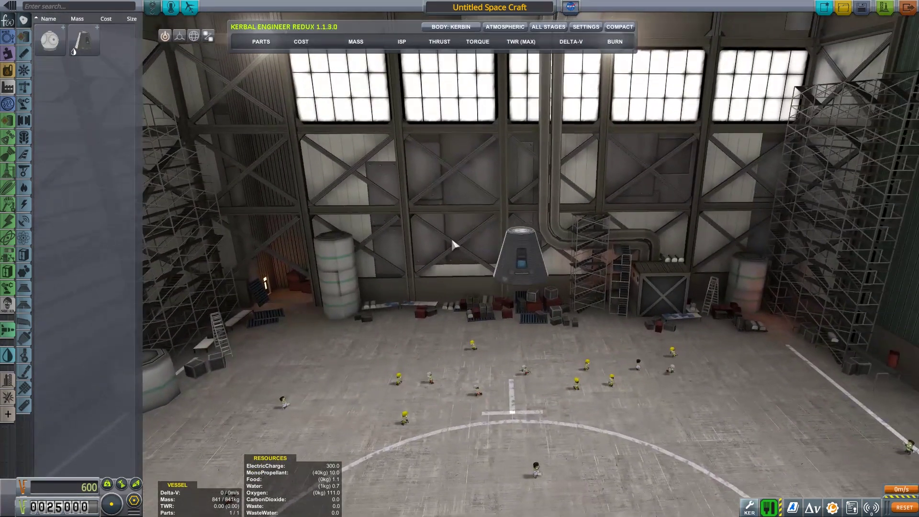
right_click(451, 245)
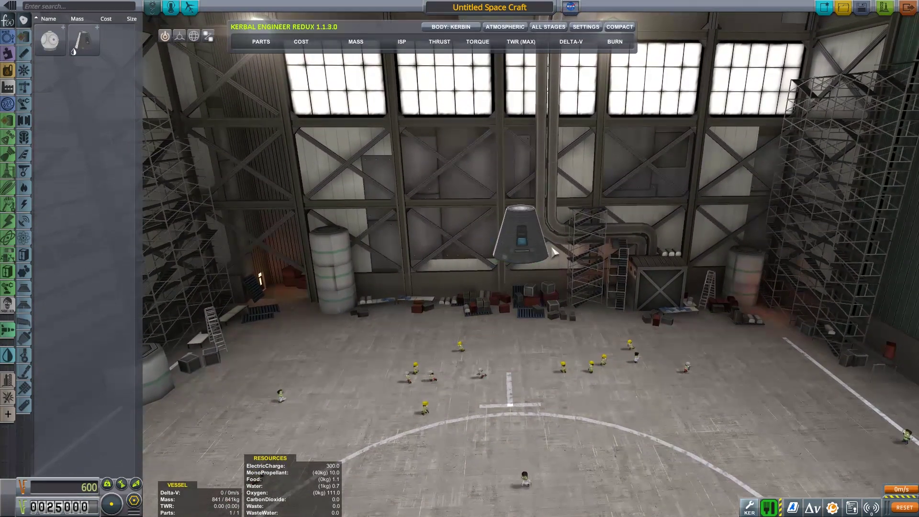
right_click(550, 242)
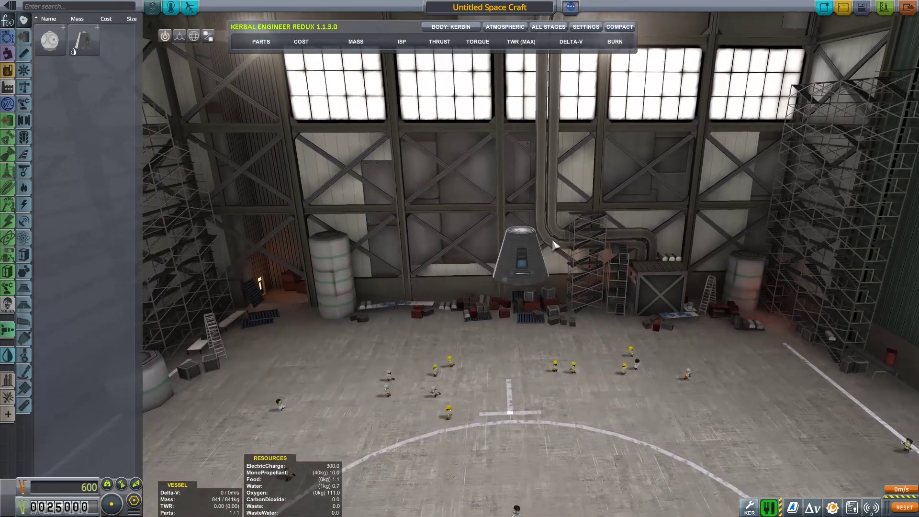
left_click_drag(553, 246, 531, 237)
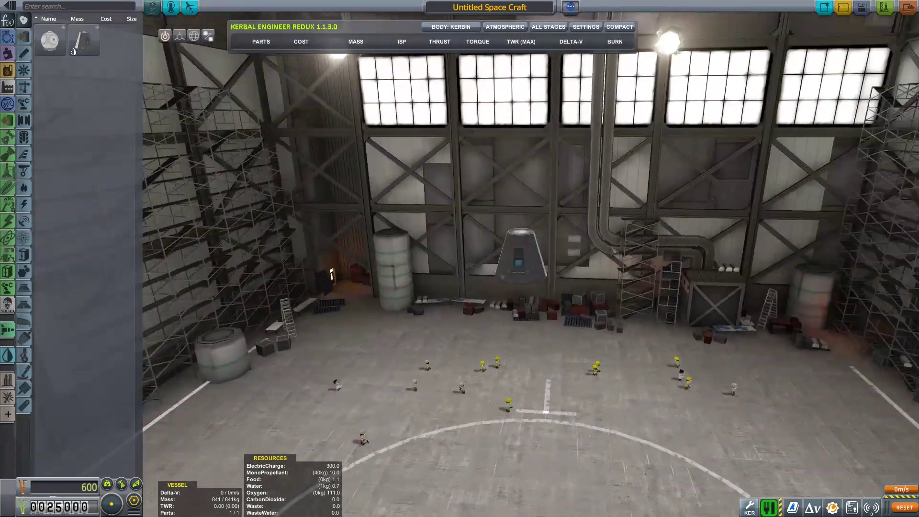
left_click_drag(589, 244, 70, 166)
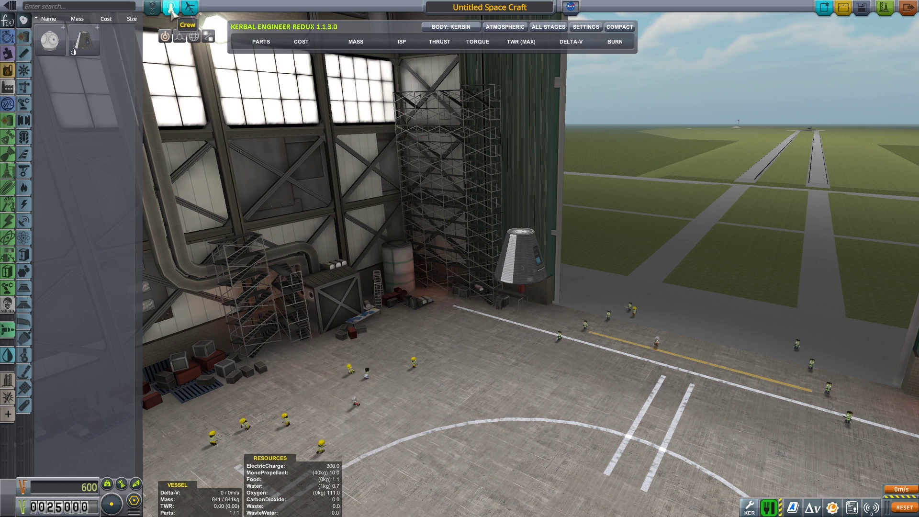
left_click(8, 6)
left_click(189, 7)
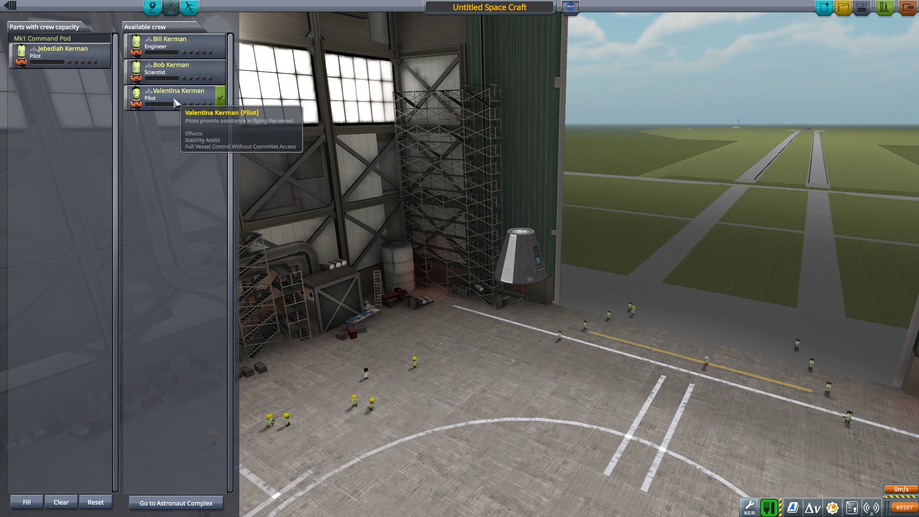
left_click(152, 7)
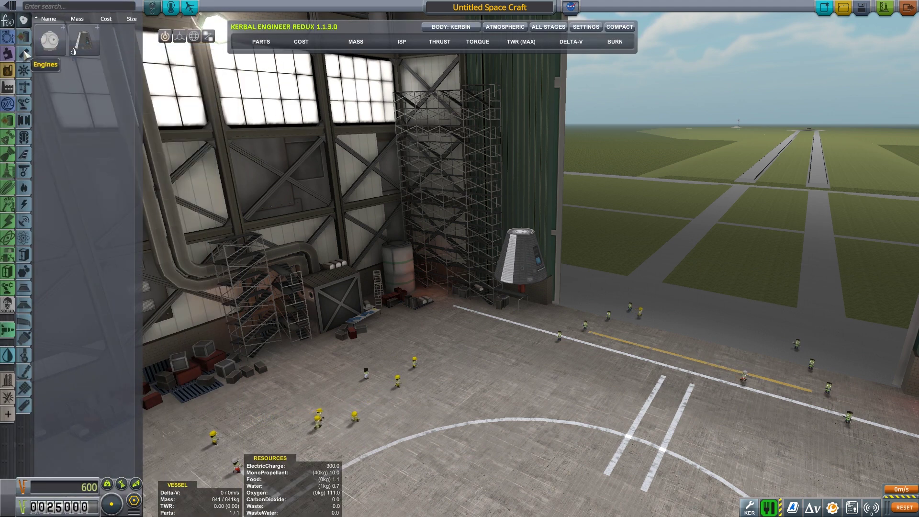
Browse the Payload, Ground and Science categories, then attach a Mk16 Parachute atop the capsule.
left_click(24, 86)
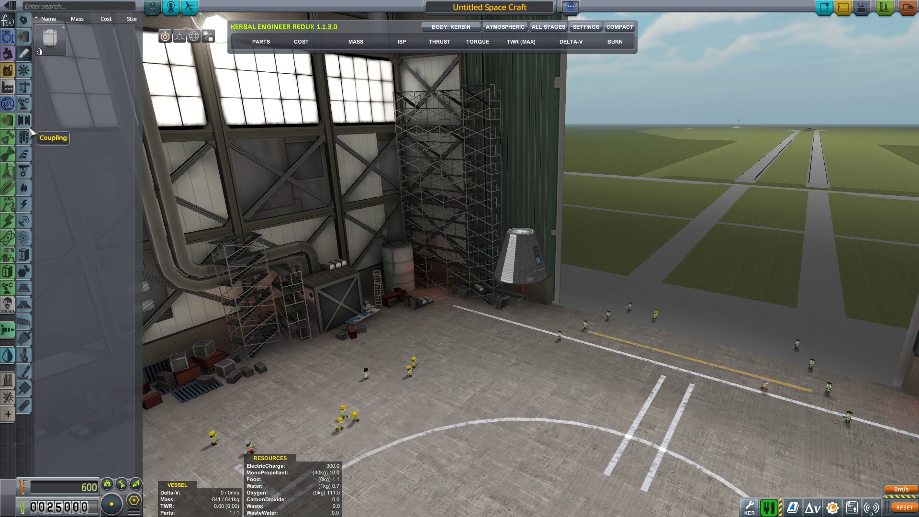
left_click(23, 137)
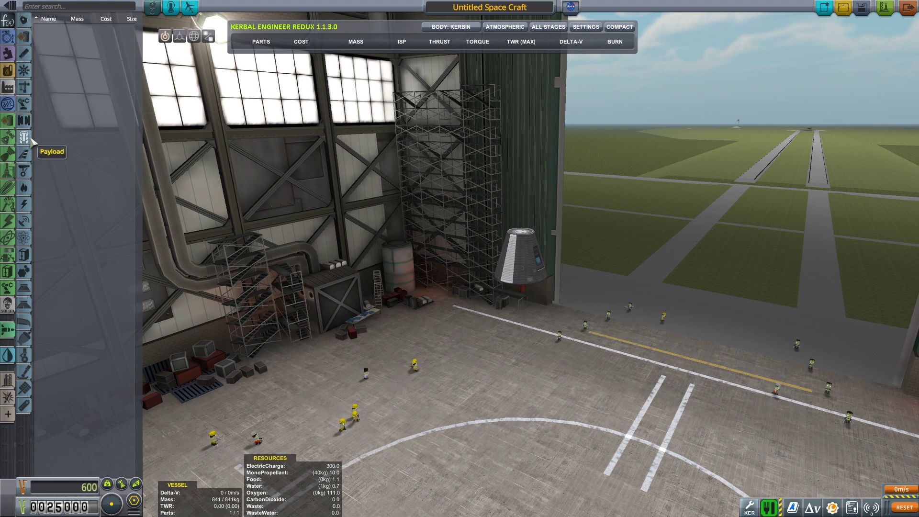
left_click(24, 171)
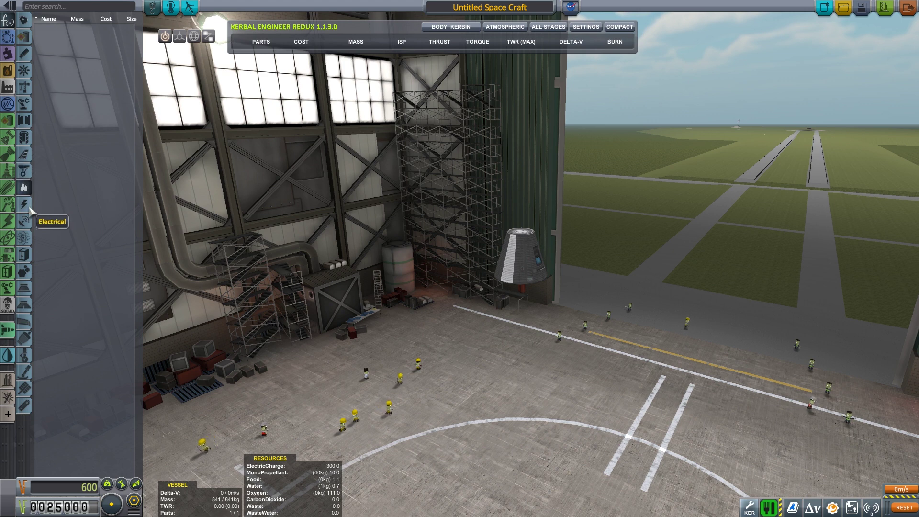
left_click(26, 239)
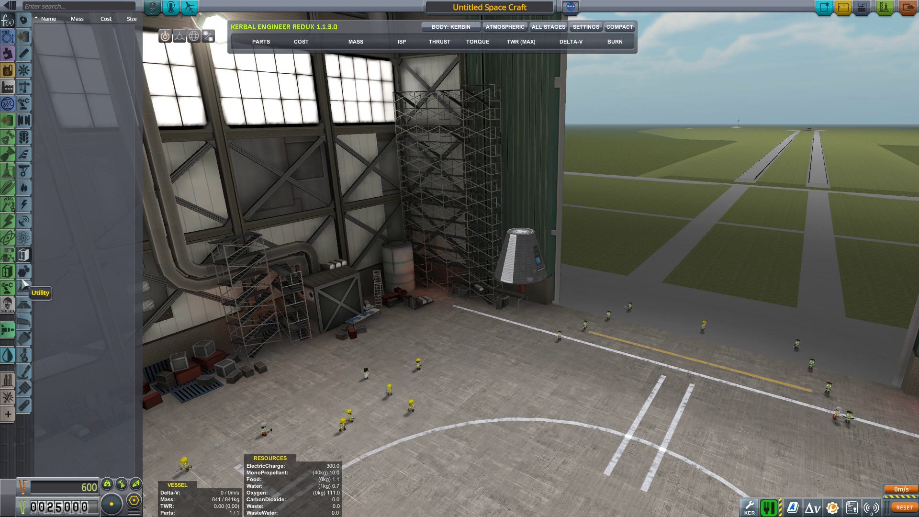
left_click(25, 272)
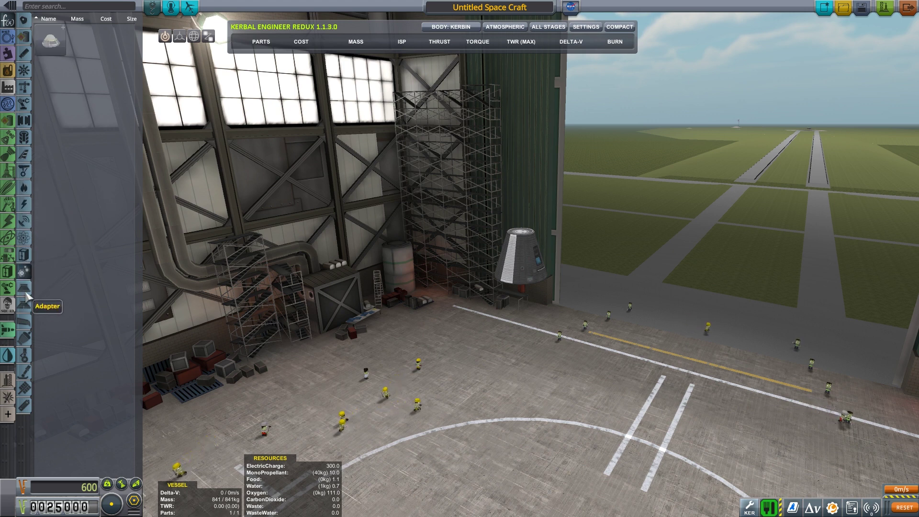
left_click(62, 43)
left_click(522, 228)
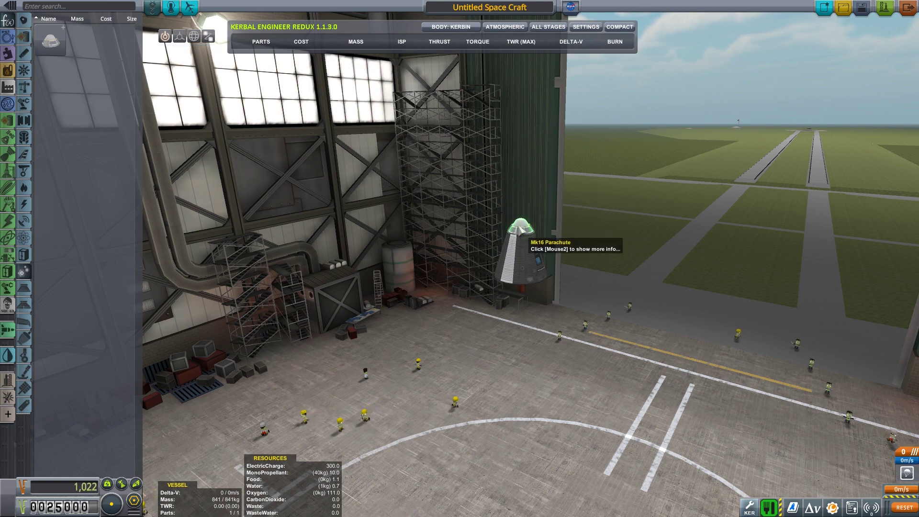
right_click(521, 230)
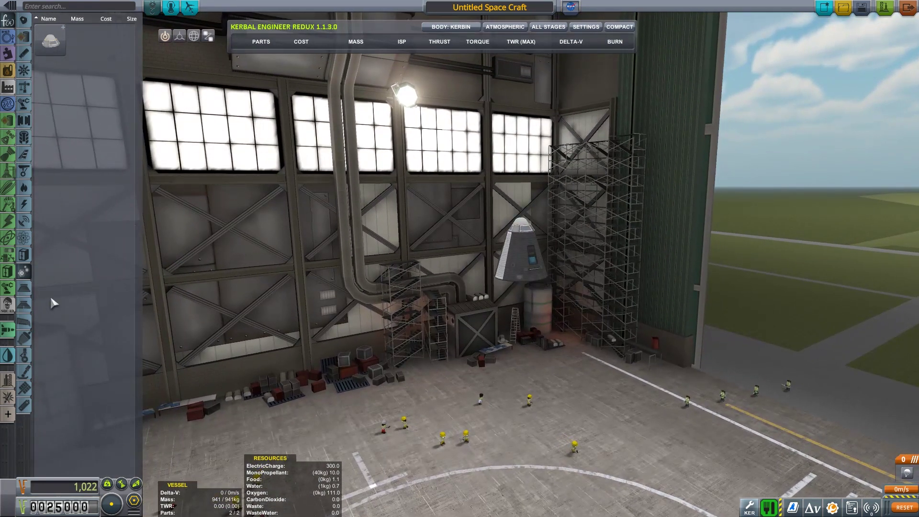
Try the custom part groupings, then go back to the by-function categories.
left_click(24, 289)
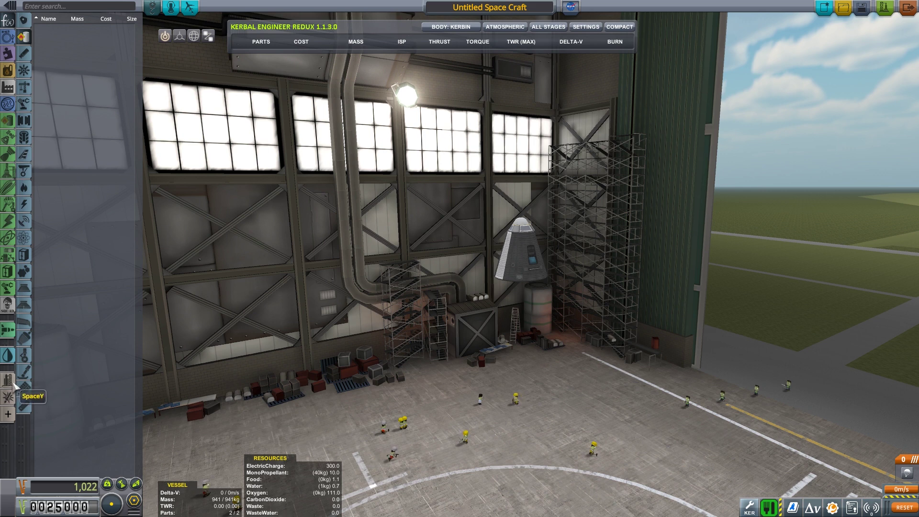
left_click(10, 411)
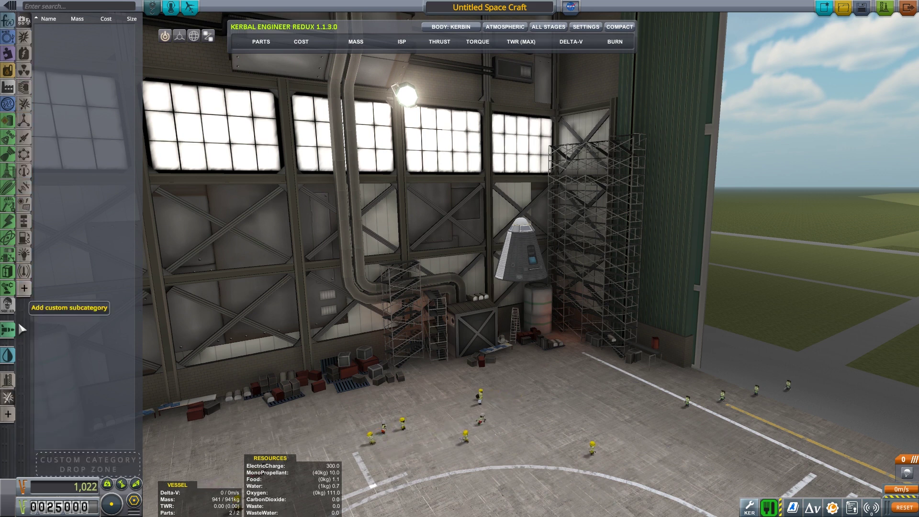
left_click(8, 381)
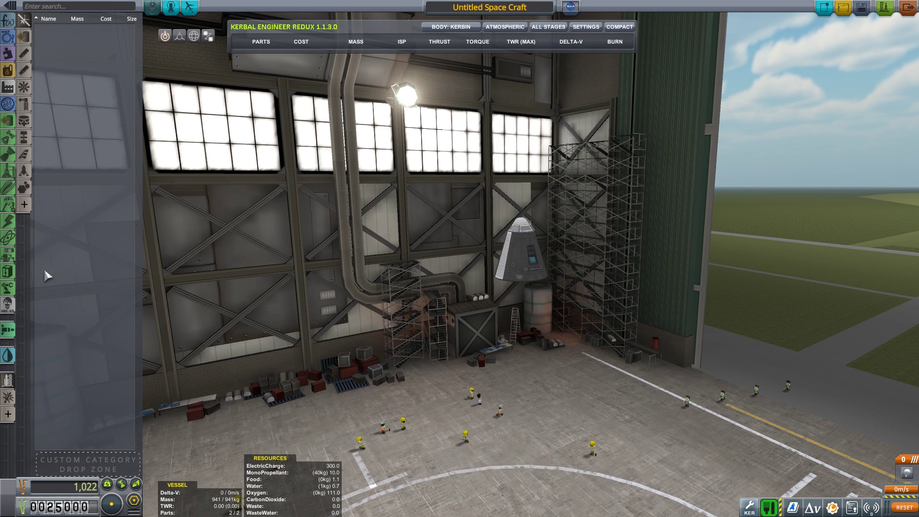
left_click(24, 36)
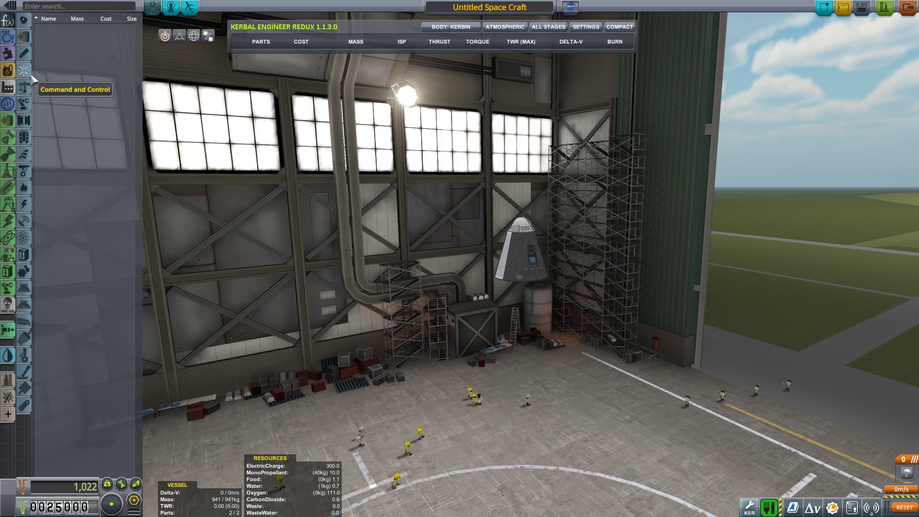
Attach an RT-5 Flea solid booster below the capsule from the Engines category.
left_click(24, 54)
left_click(50, 38)
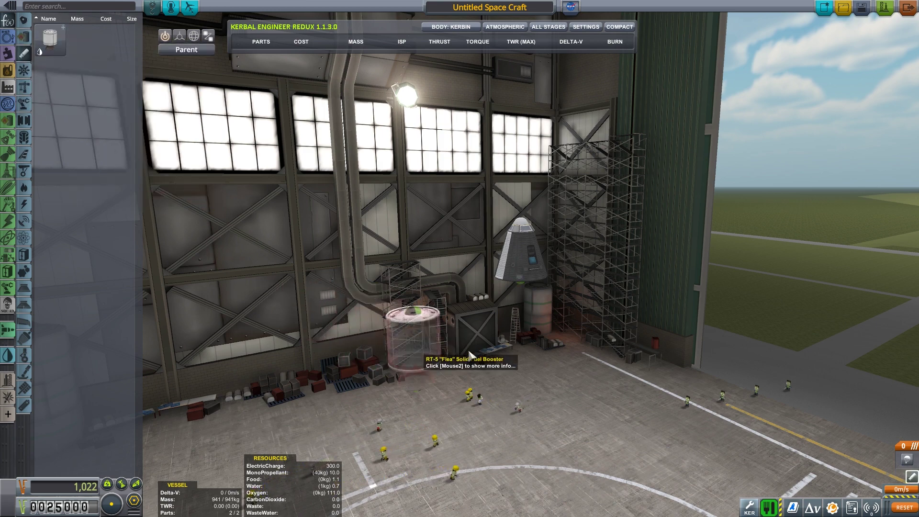
left_click(518, 309)
left_click_drag(577, 311, 215, 287)
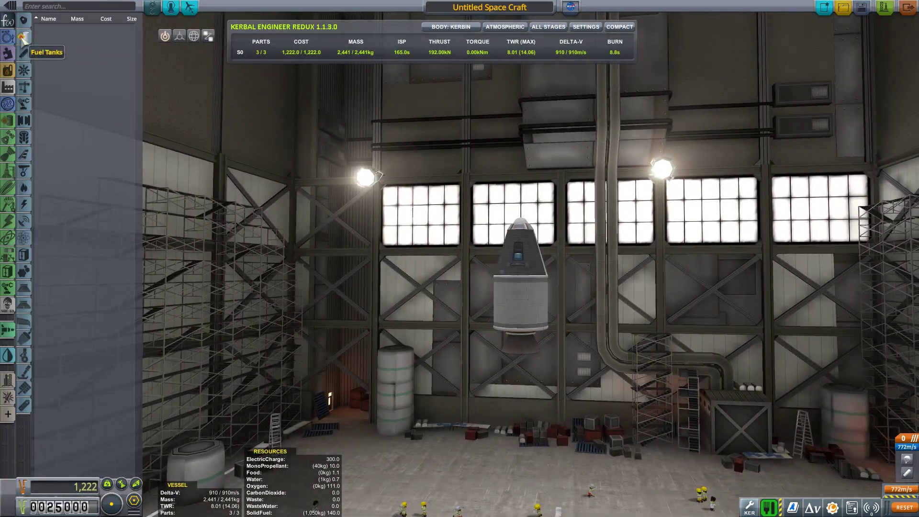
left_click(23, 93)
left_click(24, 54)
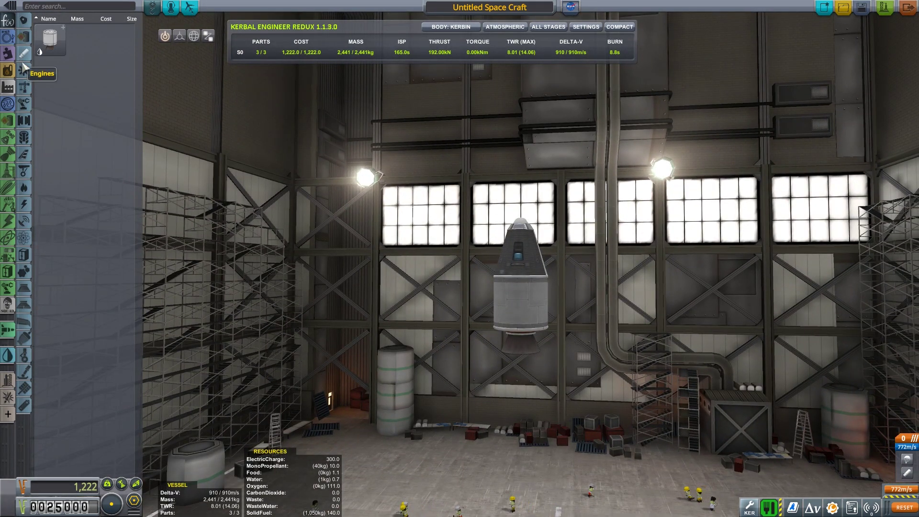
left_click_drag(577, 287, 287, 288)
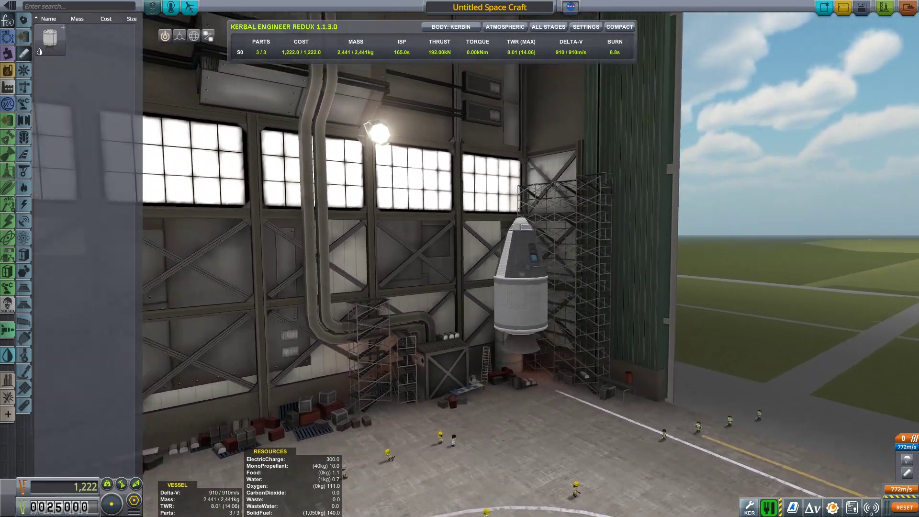
left_click_drag(459, 288, 331, 144)
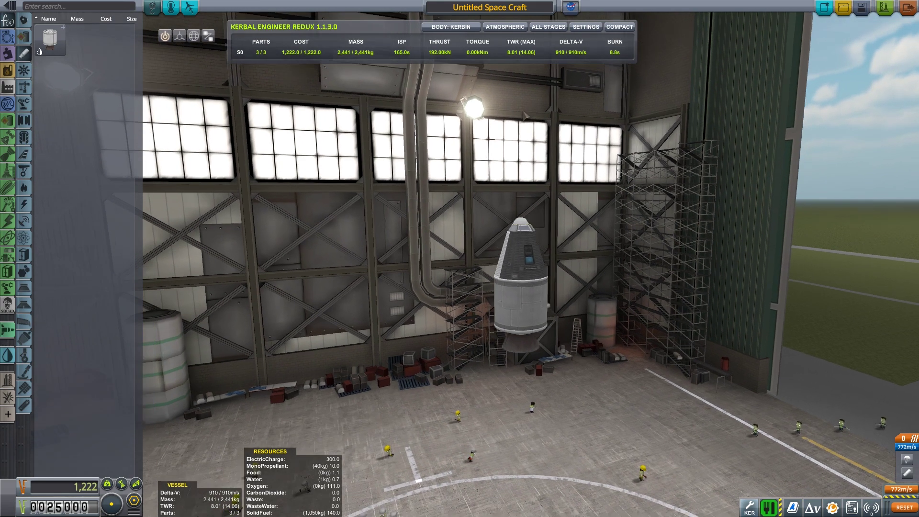
left_click_drag(552, 90, 786, 458)
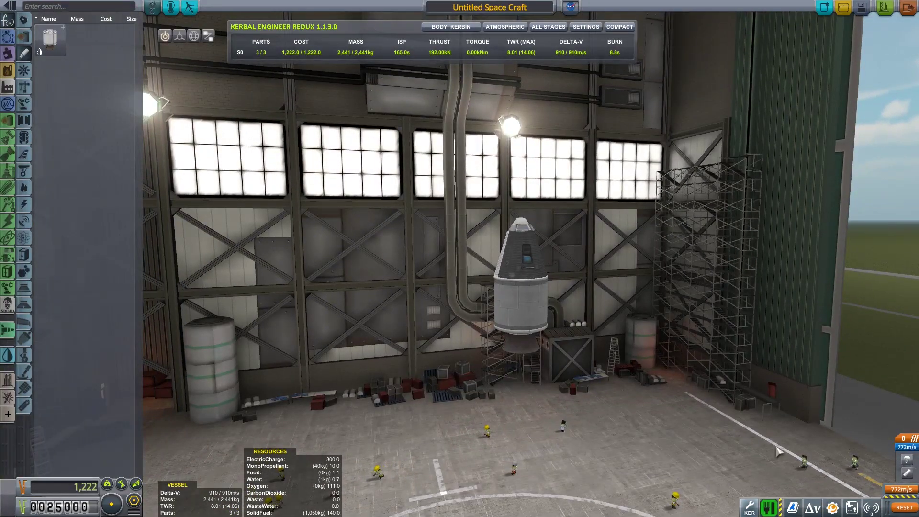
Show the Life Support Build Aid estimates and move the window away from the craft.
left_click(771, 507)
left_click_drag(492, 224, 265, 149)
left_click_drag(362, 173, 503, 115)
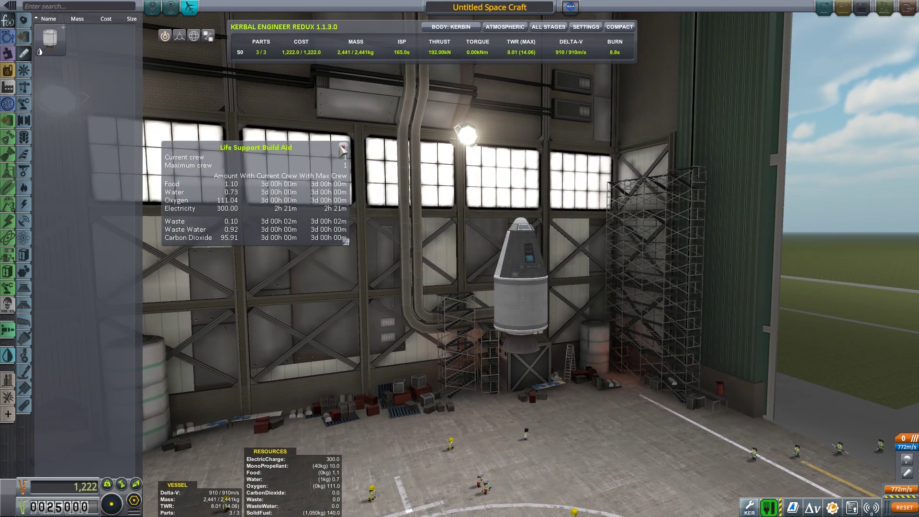
Close the Life Support Build Aid window and orbit to a front view of the hangar.
left_click(344, 149)
left_click_drag(502, 215, 859, 152)
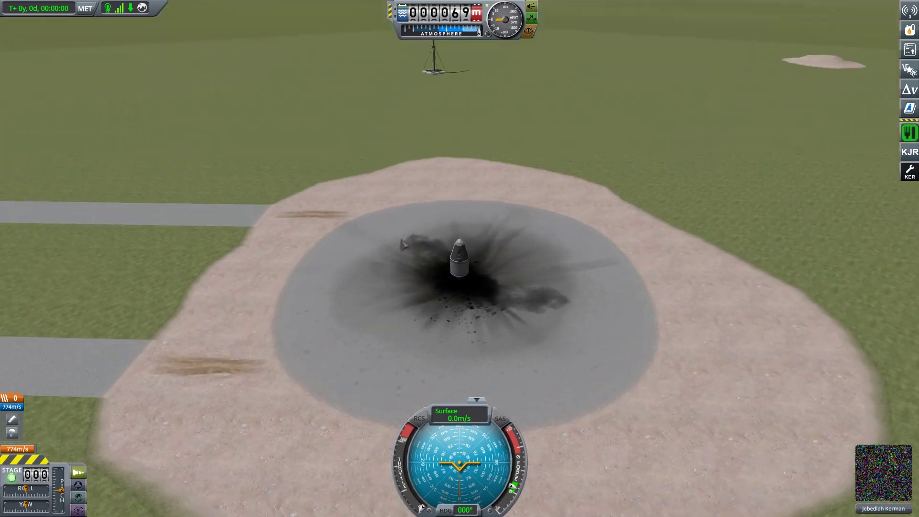
scroll(441, 203, "up", 6)
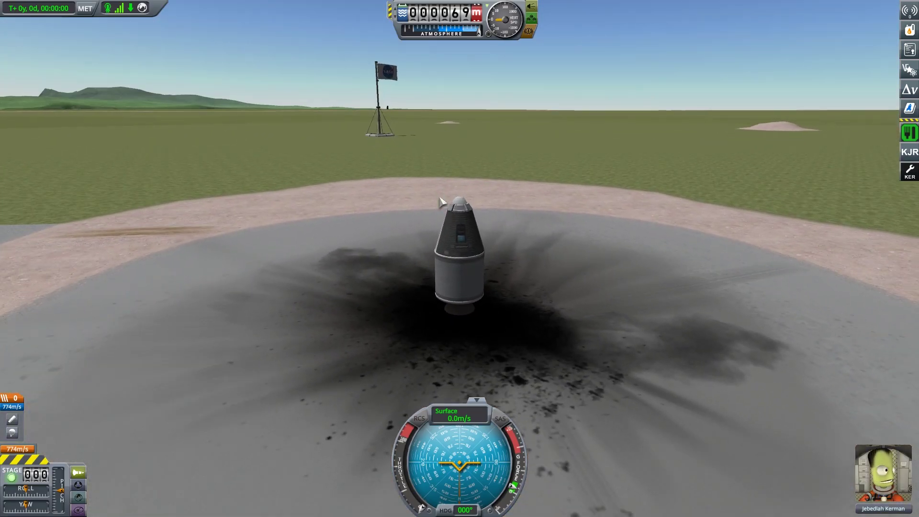
Send Jebediah on EVA and keep an EVA report from the launchpad.
left_click_drag(441, 204, 596, 186)
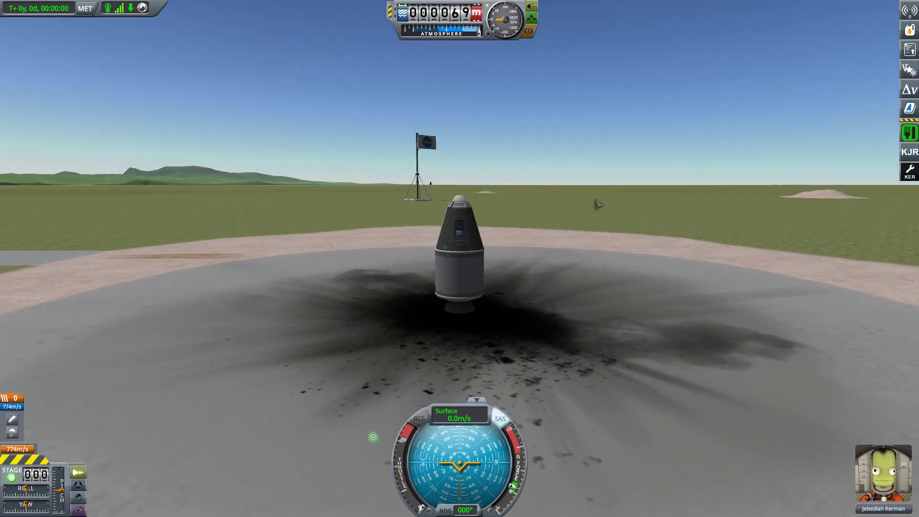
left_click_drag(546, 222, 332, 353)
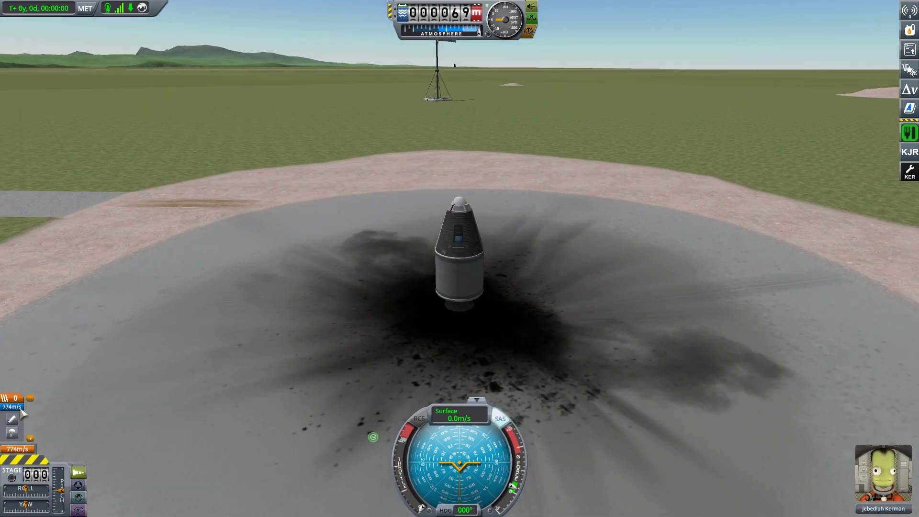
mouse_move(111, 308)
left_mouse_down()
mouse_move(518, 183)
mouse_move(676, 187)
left_mouse_up()
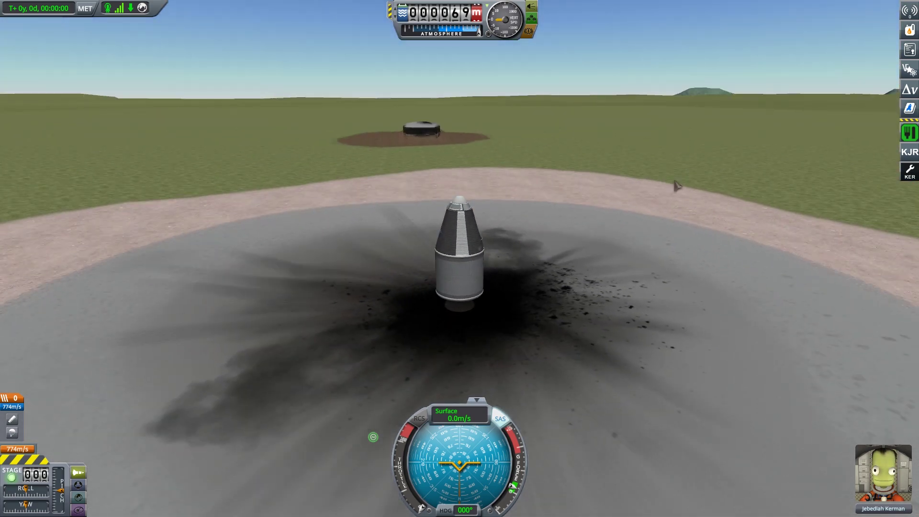
scroll(675, 186, "down", 5)
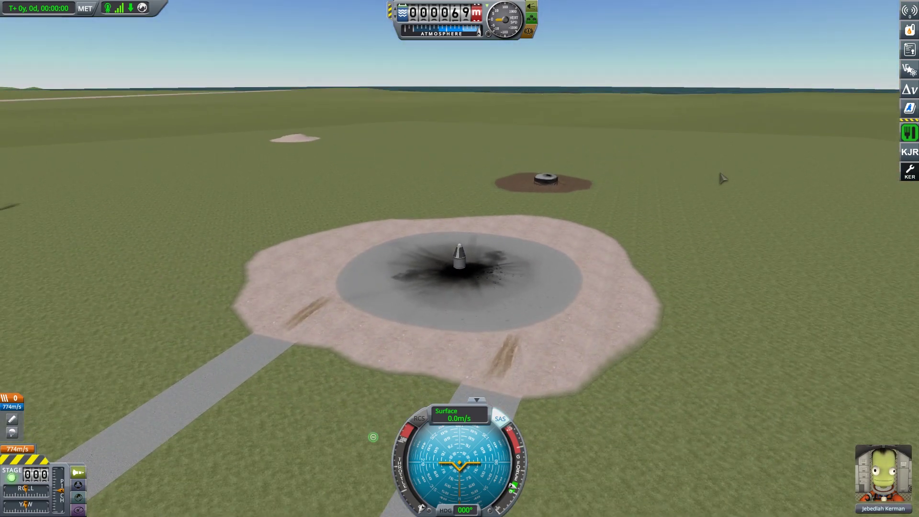
left_click_drag(568, 122, 451, 203)
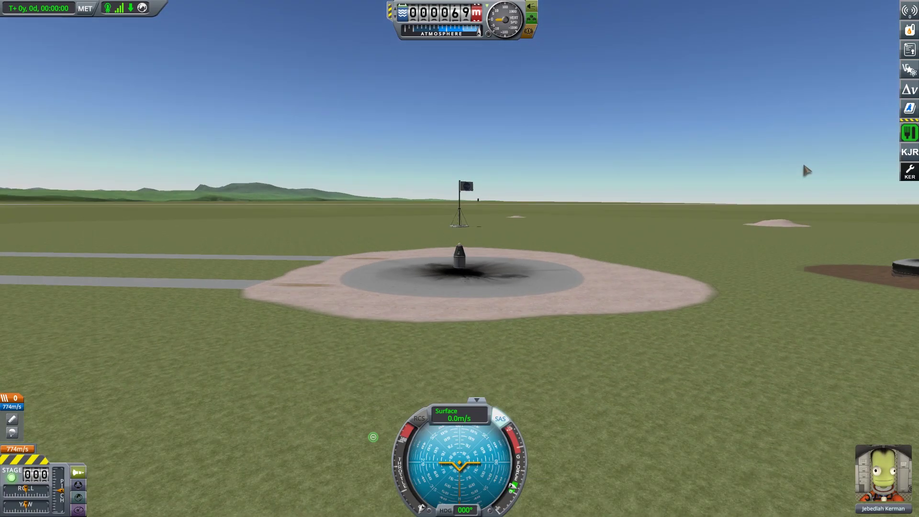
mouse_move(802, 158)
left_mouse_down()
mouse_move(646, 108)
mouse_move(583, 145)
mouse_move(653, 241)
mouse_move(621, 304)
left_mouse_up()
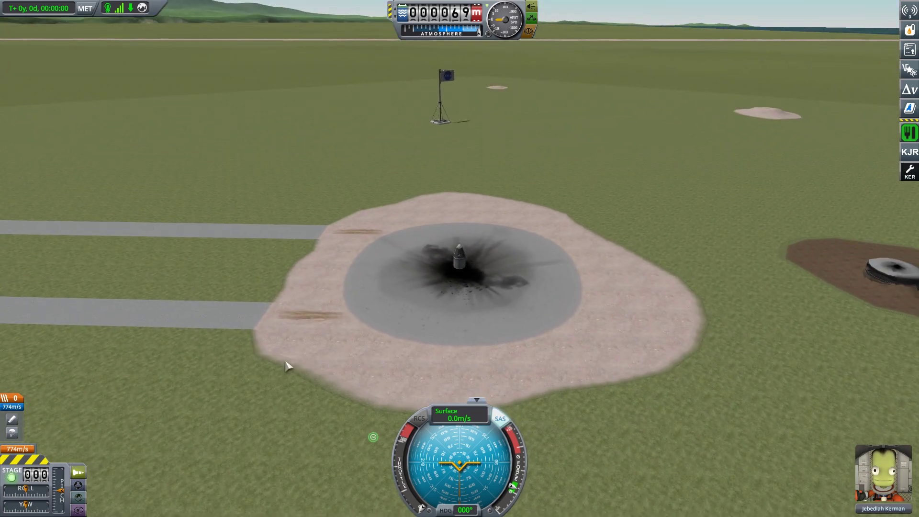
scroll(488, 275, "up", 5)
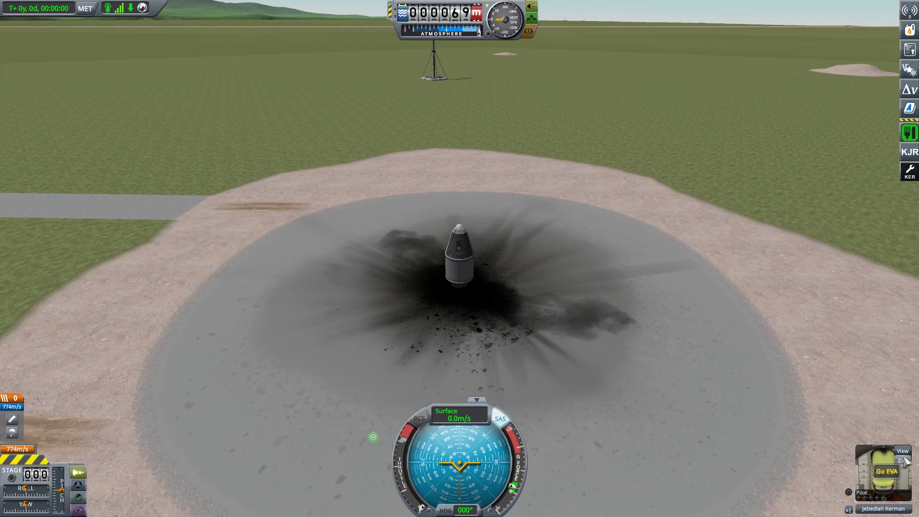
left_click(903, 460)
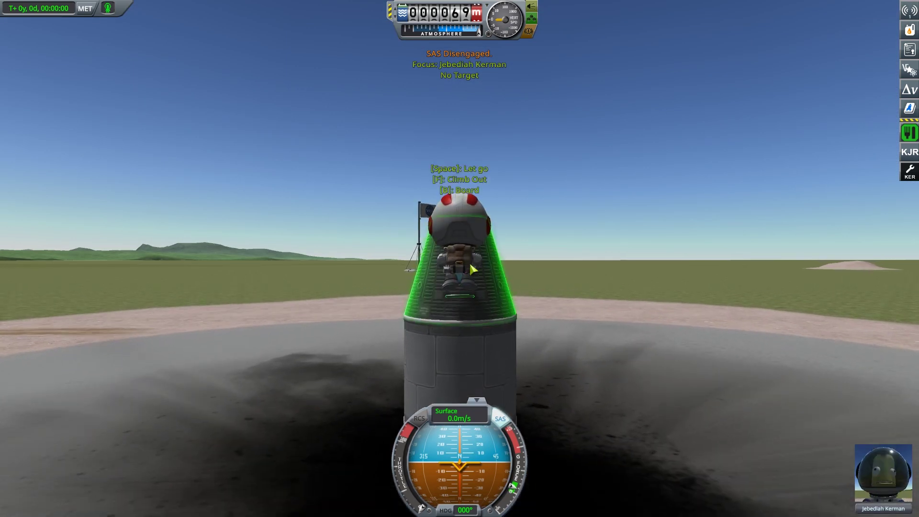
right_click(442, 234)
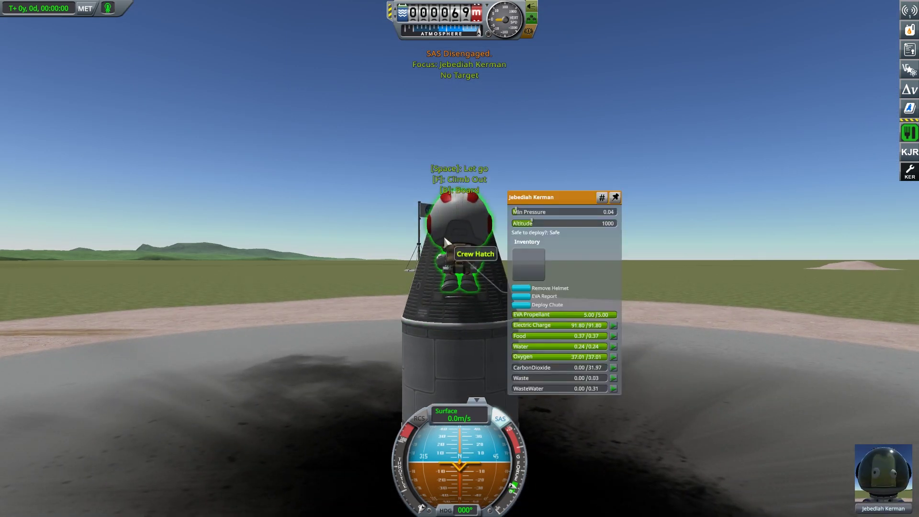
left_click(531, 300)
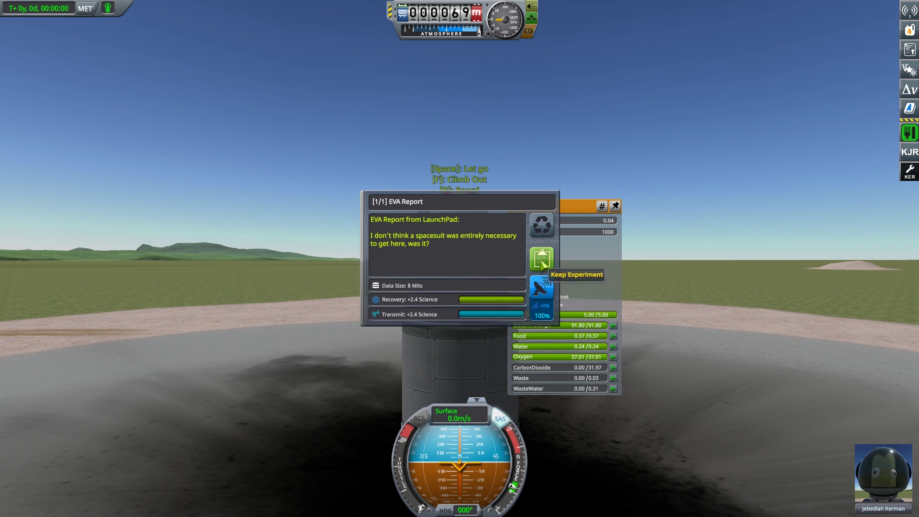
left_click(543, 259)
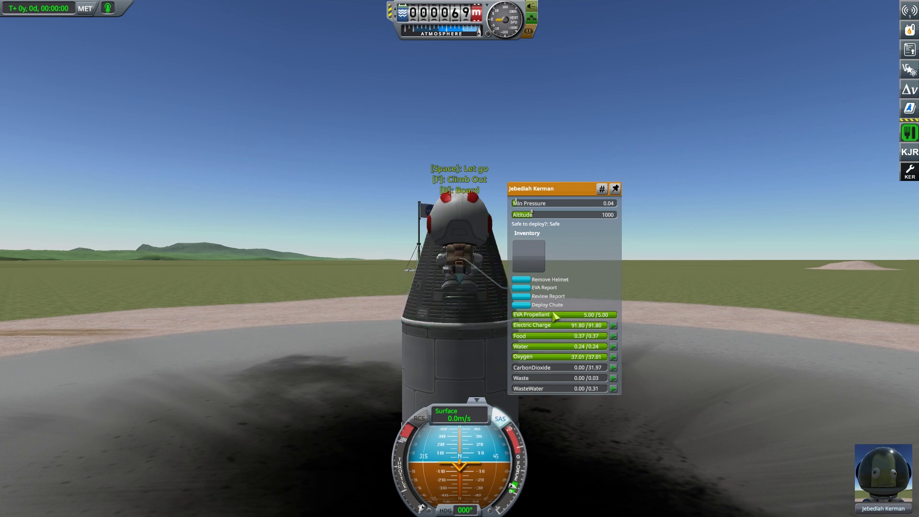
Take the pilot's helmet off and on again, then board the Mk1 Command Pod.
left_click(522, 280)
mouse_move(646, 287)
left_mouse_down()
mouse_move(789, 267)
mouse_move(542, 257)
left_mouse_up()
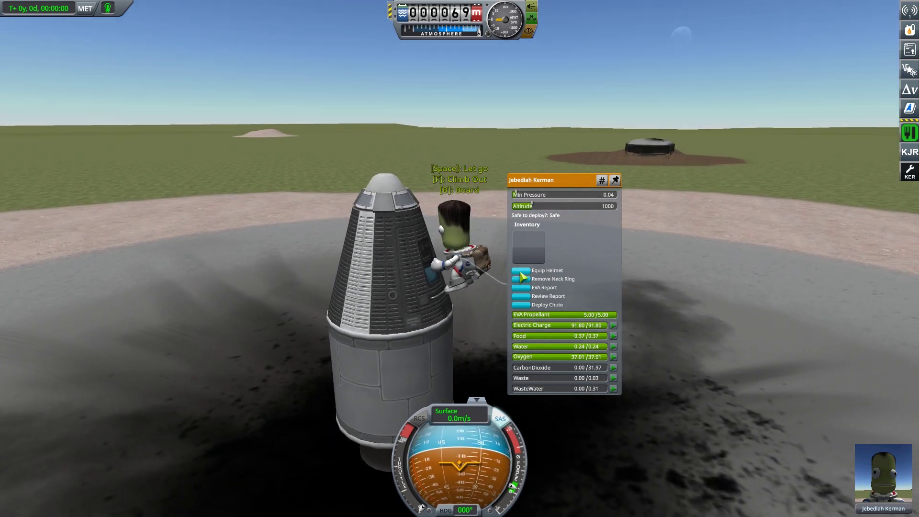
left_click(522, 271)
left_click_drag(565, 131, 341, 217)
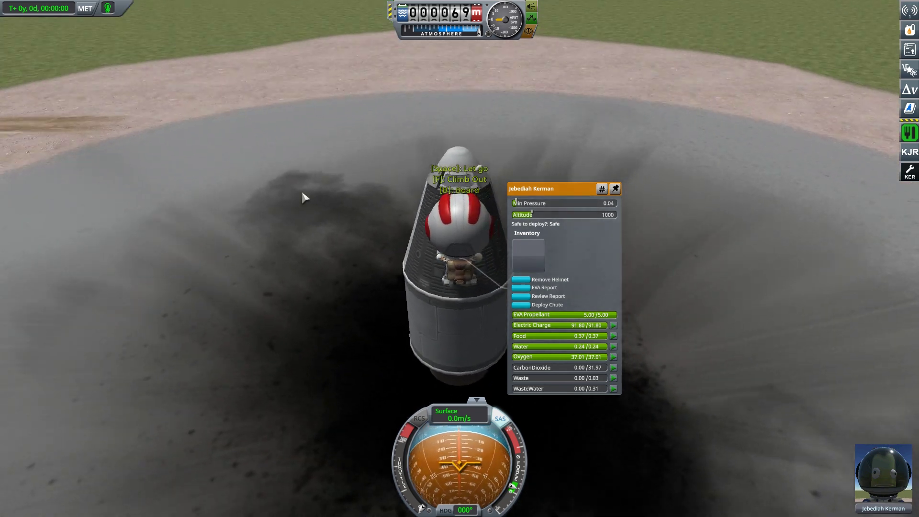
right_click(427, 256)
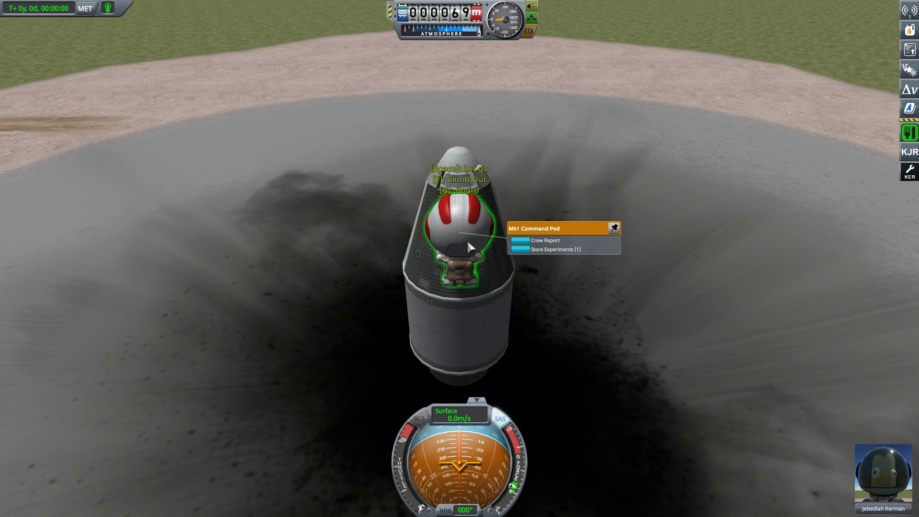
key("b")
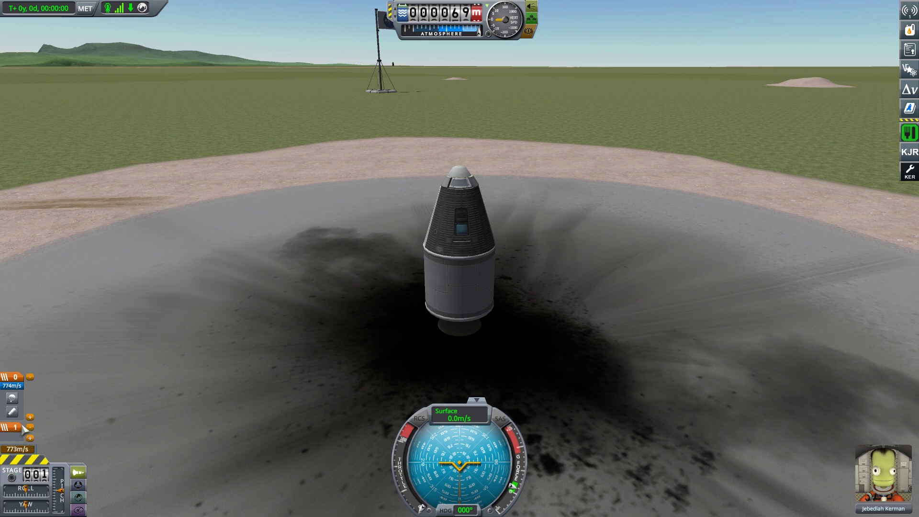
View the pod from high above, then stage to ignite the Flea booster and launch.
left_click_drag(244, 301, 184, 275)
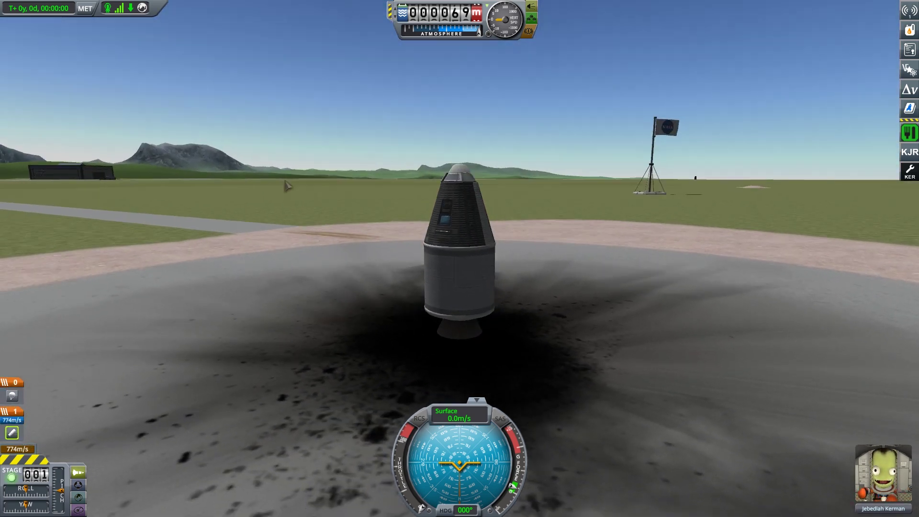
left_click_drag(356, 205, 604, 146)
scroll(402, 195, "down", 5)
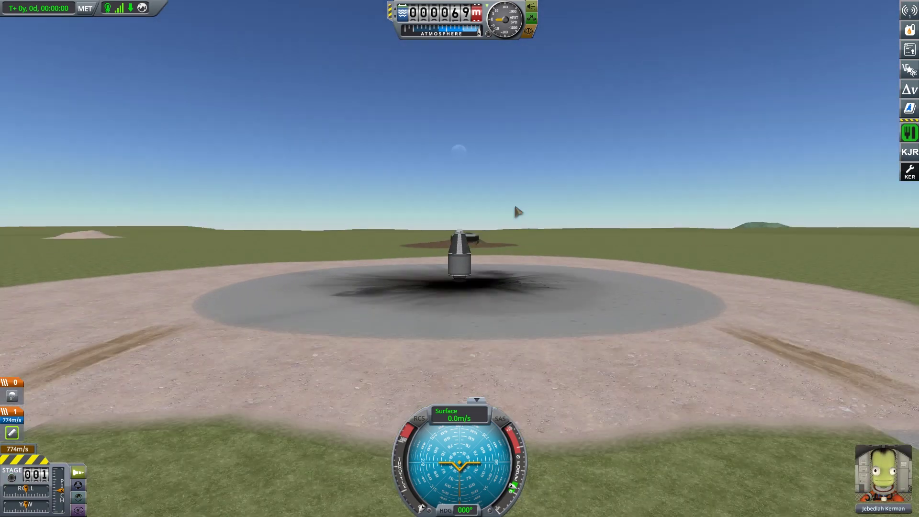
left_click_drag(461, 59, 203, 256)
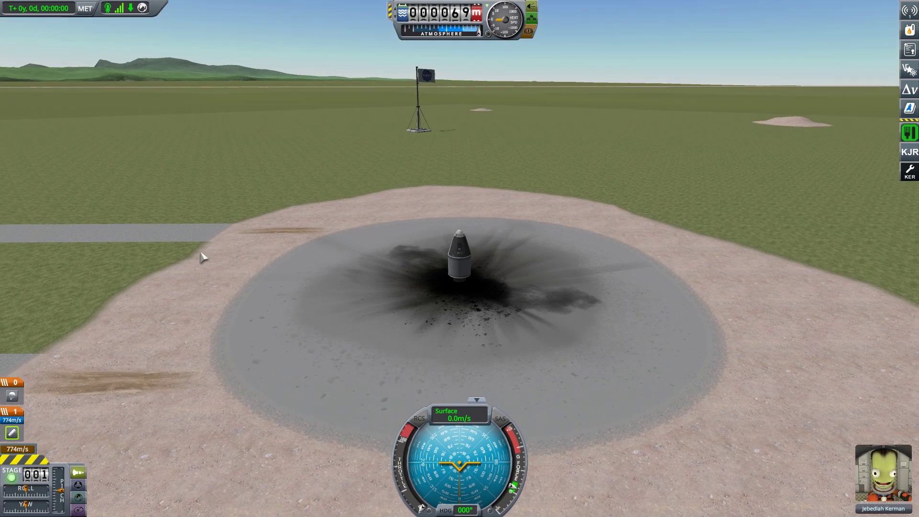
key("space")
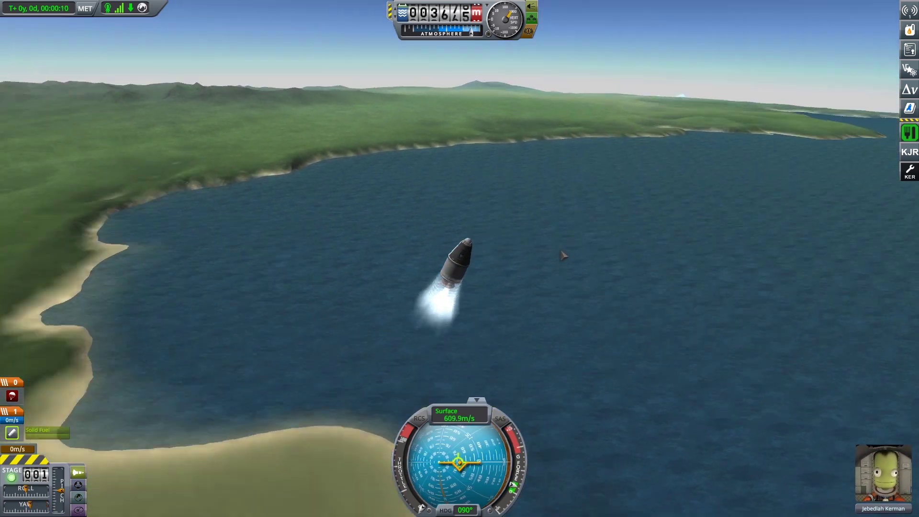
Record and keep a crew report, then review and keep the stored EVA report.
mouse_move(441, 278)
left_mouse_down()
mouse_move(317, 237)
mouse_move(770, 213)
mouse_move(503, 258)
left_mouse_up()
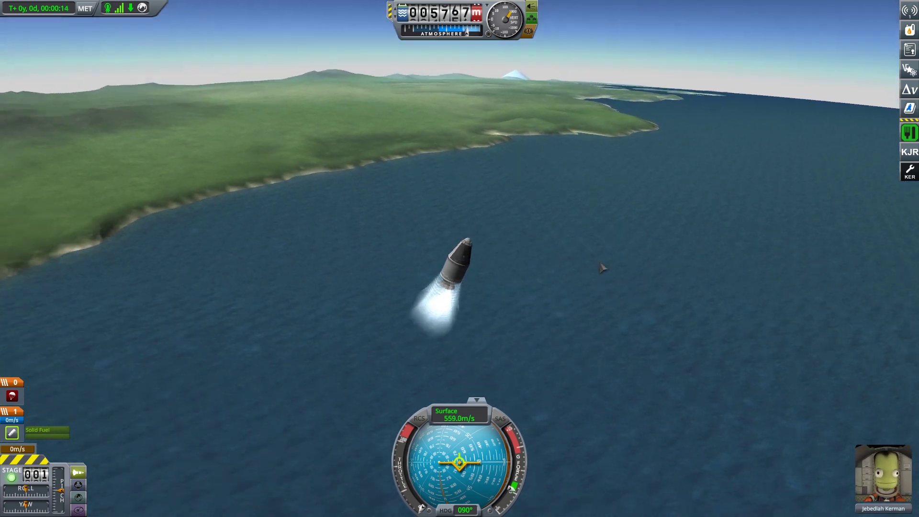
right_click(463, 255)
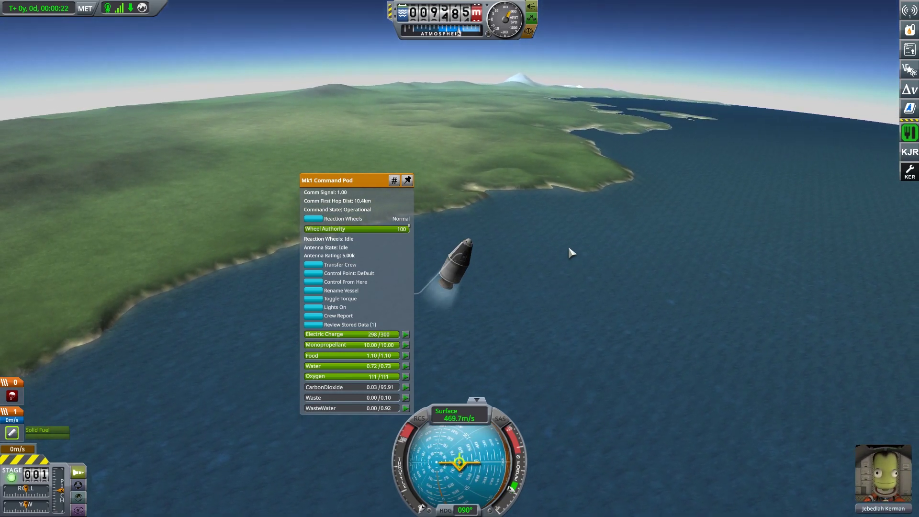
left_click_drag(622, 179, 396, 325)
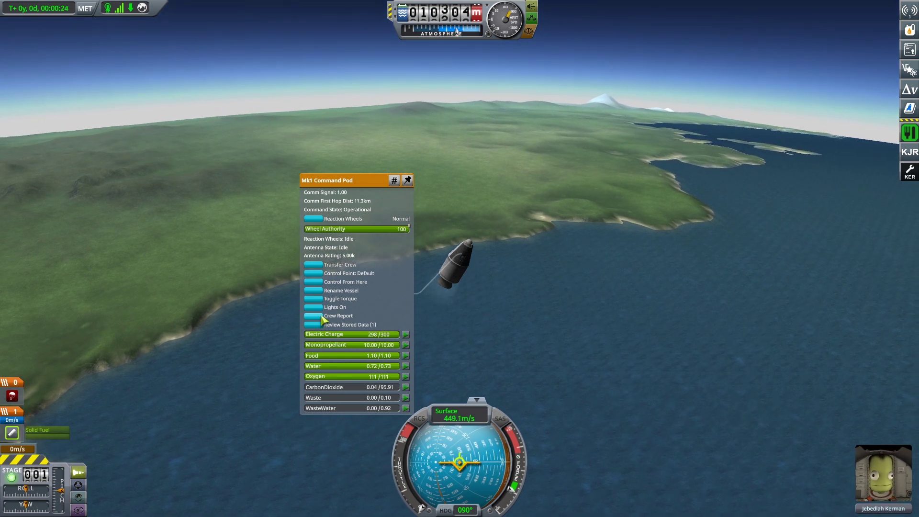
left_click(337, 316)
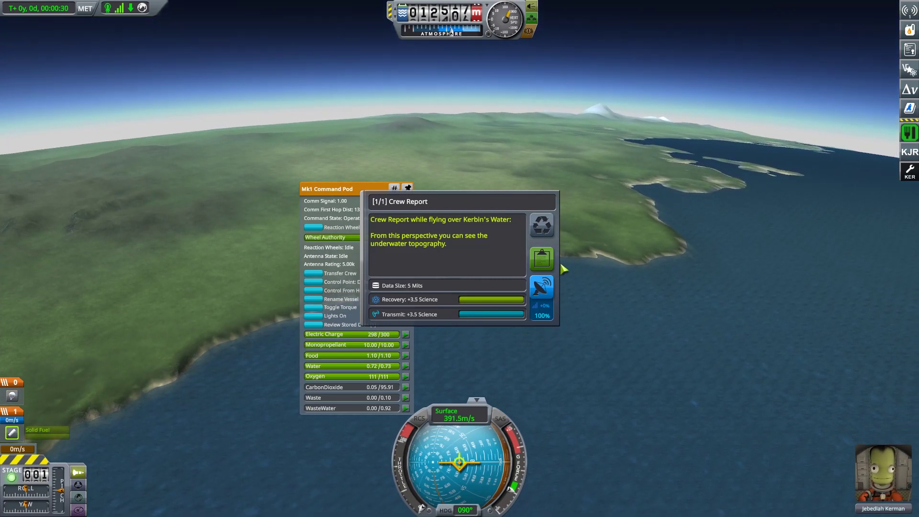
left_click(541, 257)
left_click_drag(548, 279, 745, 366)
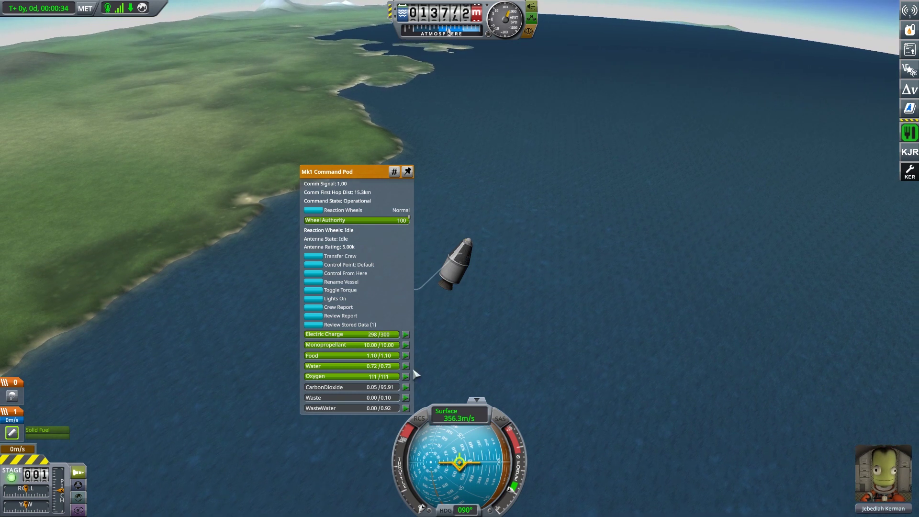
left_click(323, 324)
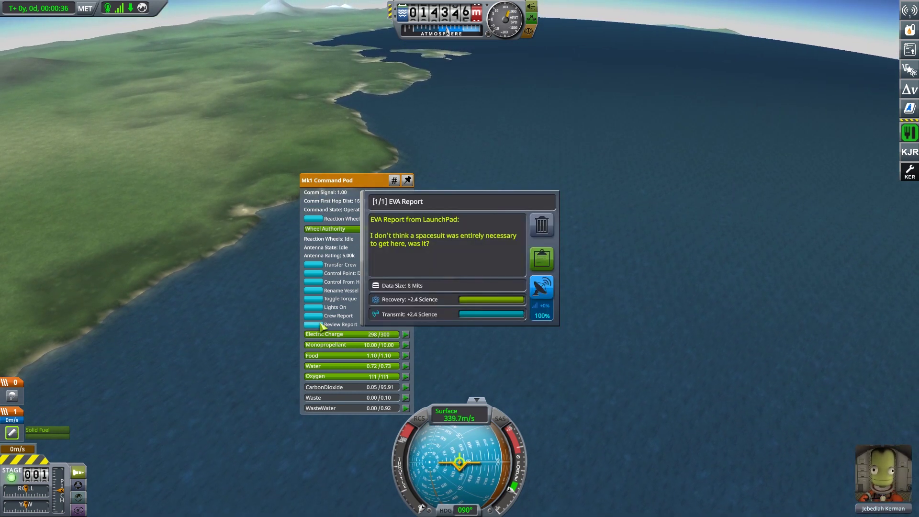
left_click(545, 264)
Overwrite the existing crew report with a new one and keep it aboard.
mouse_move(565, 274)
left_mouse_down()
mouse_move(371, 324)
mouse_move(480, 312)
mouse_move(502, 210)
mouse_move(435, 282)
left_mouse_up()
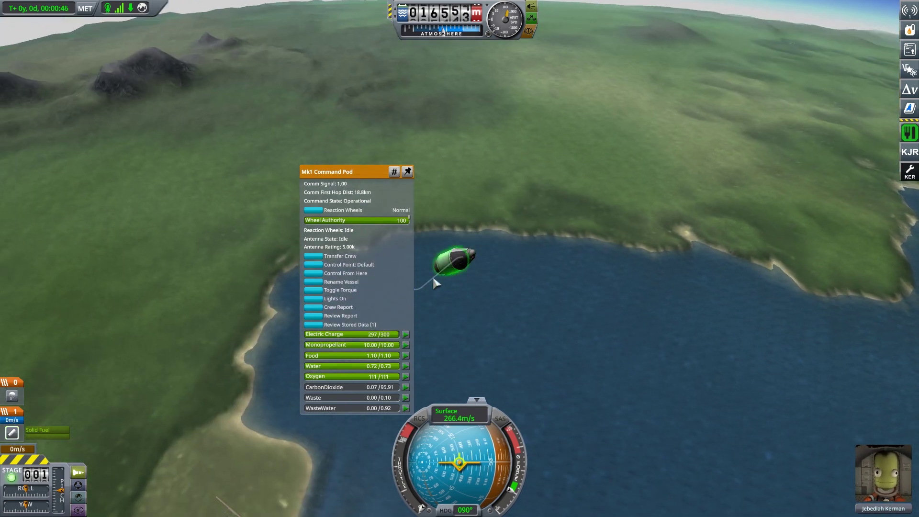
left_click_drag(457, 369, 627, 265)
mouse_move(600, 298)
left_mouse_down()
mouse_move(653, 296)
mouse_move(864, 217)
mouse_move(503, 301)
mouse_move(310, 325)
left_mouse_up()
left_click(314, 307)
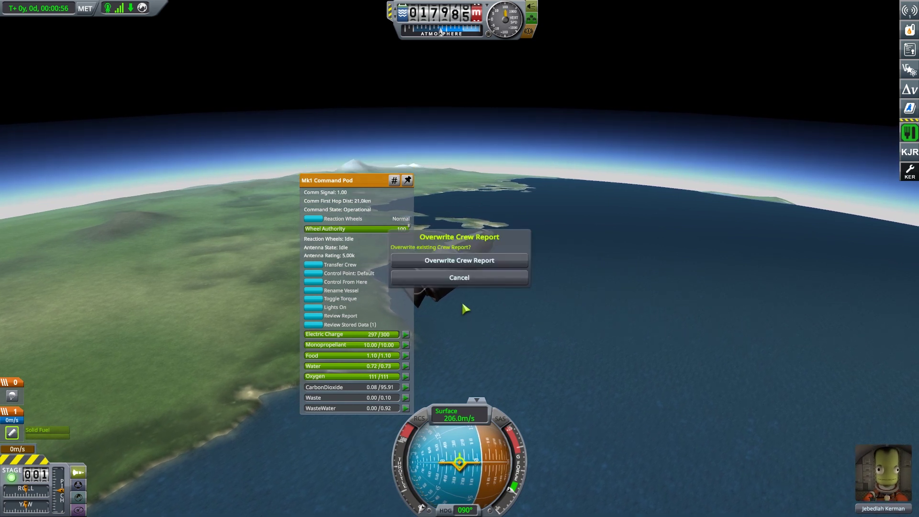
left_click(487, 262)
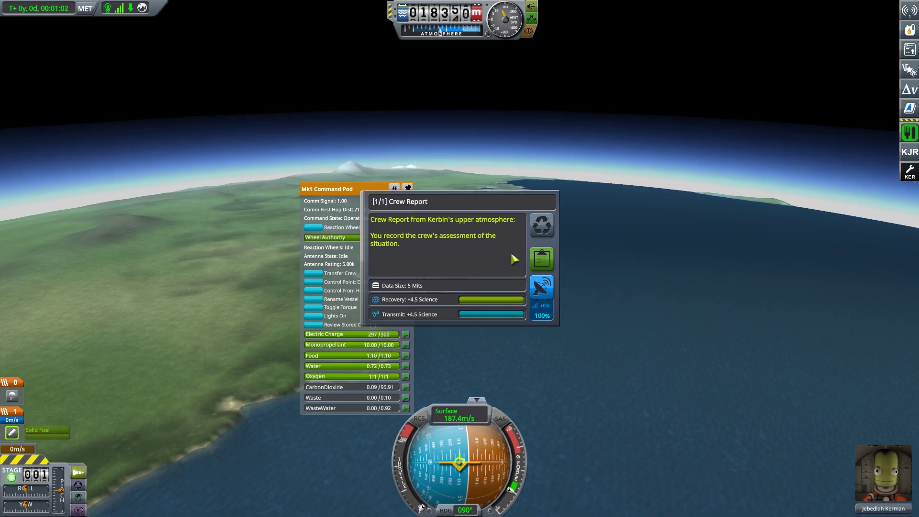
left_click(542, 258)
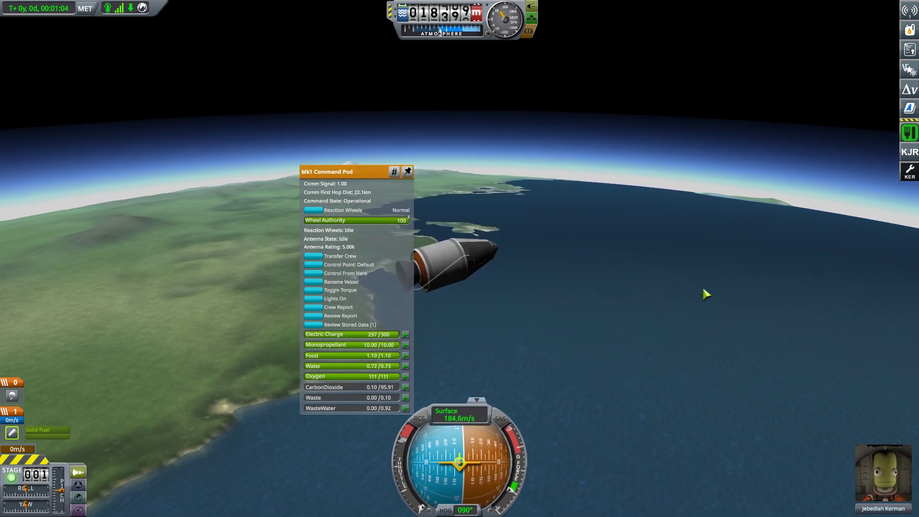
left_click_drag(508, 339, 695, 355)
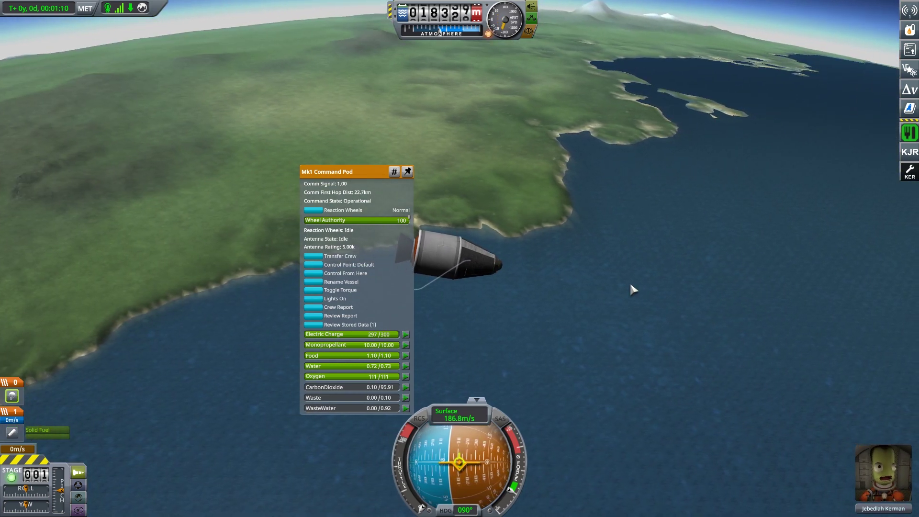
Separate the capsule from the spent Flea booster and rotate it toward heading 270.
left_click_drag(630, 280, 528, 275)
key("space")
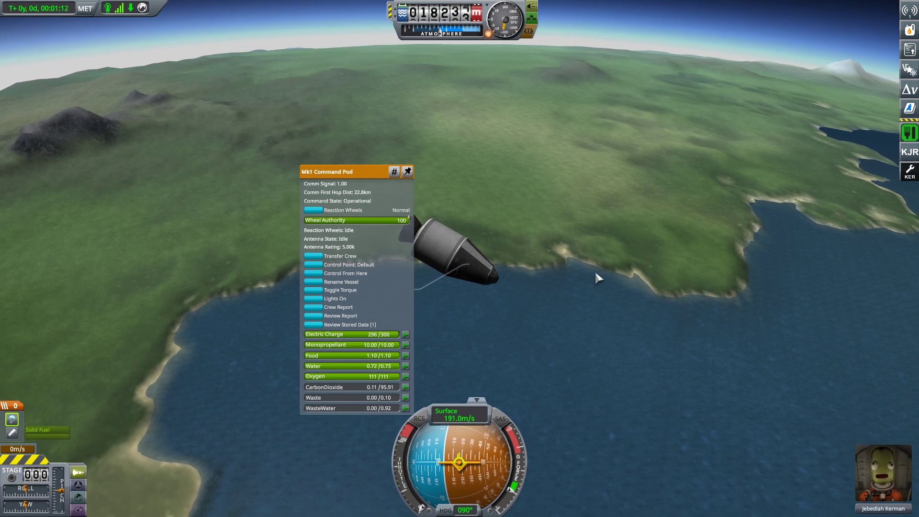
key("a")
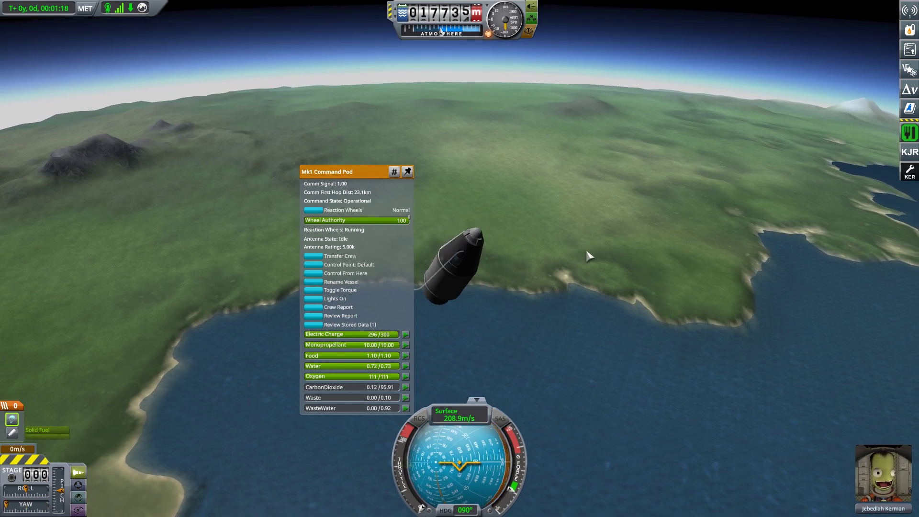
key("d")
key("a")
mouse_move(668, 250)
left_mouse_down()
mouse_move(445, 178)
mouse_move(452, 77)
left_mouse_up()
mouse_move(461, 200)
left_mouse_down()
mouse_move(583, 353)
mouse_move(619, 344)
left_mouse_up()
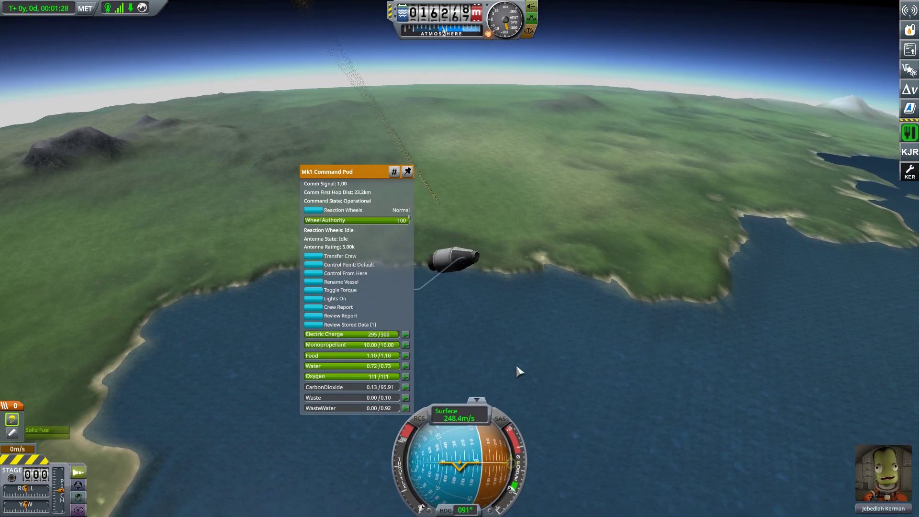
Close the command pod's part window and watch the capsule fall toward the coastline.
left_click(610, 252)
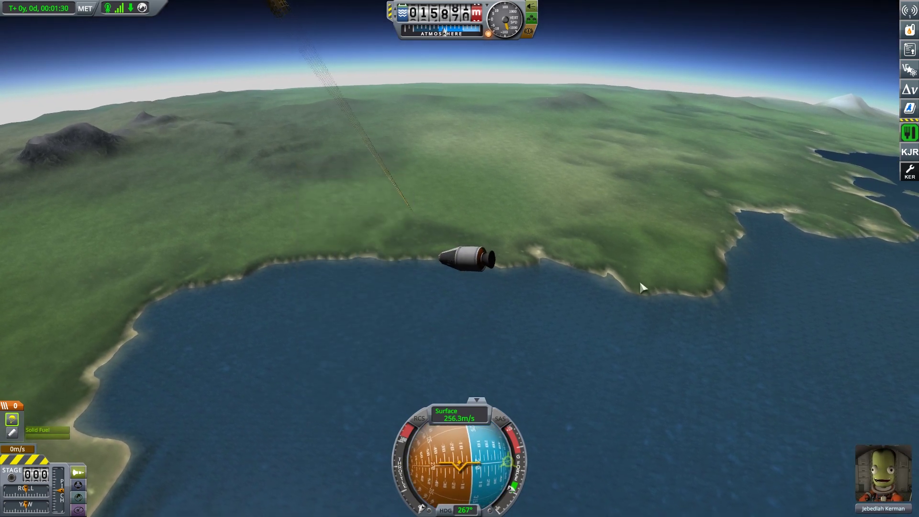
mouse_move(652, 281)
left_mouse_down()
mouse_move(446, 292)
mouse_move(339, 249)
mouse_move(693, 210)
left_mouse_up()
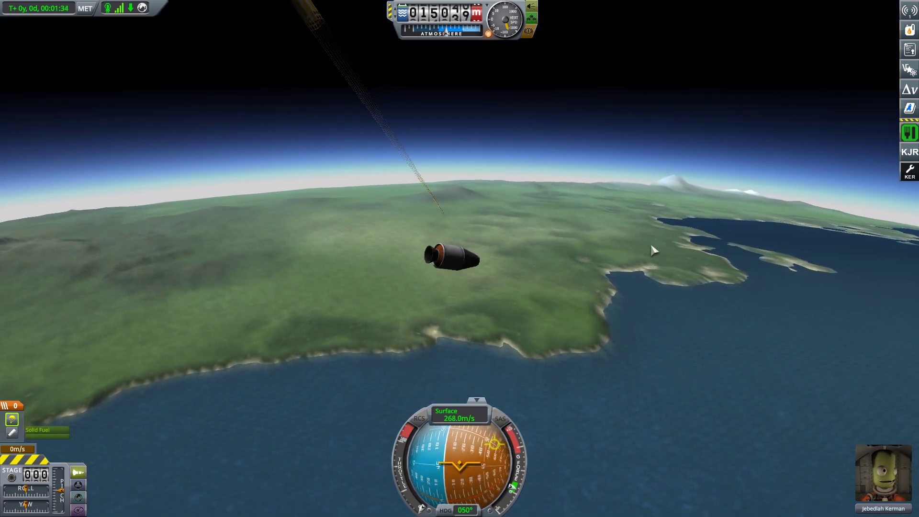
mouse_move(527, 263)
left_mouse_down()
mouse_move(226, 296)
mouse_move(431, 215)
mouse_move(548, 150)
left_mouse_up()
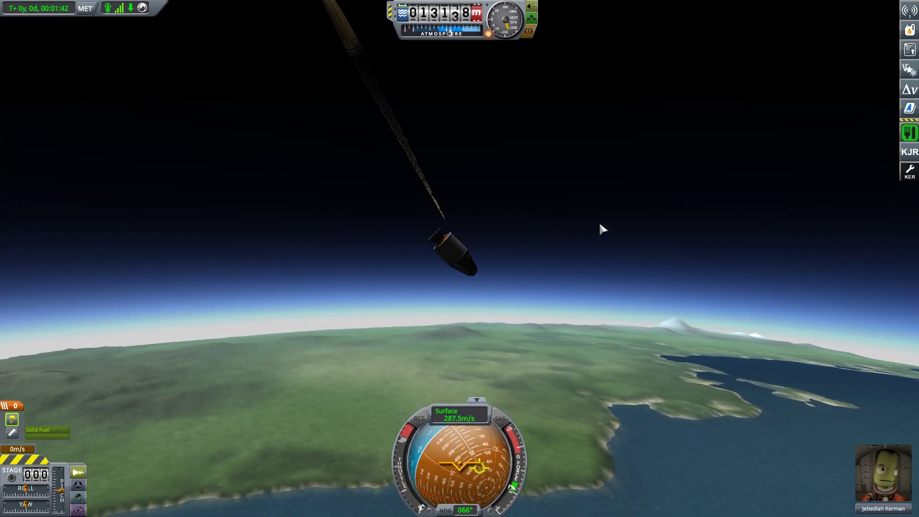
mouse_move(602, 220)
left_mouse_down()
mouse_move(520, 285)
mouse_move(425, 330)
left_mouse_up()
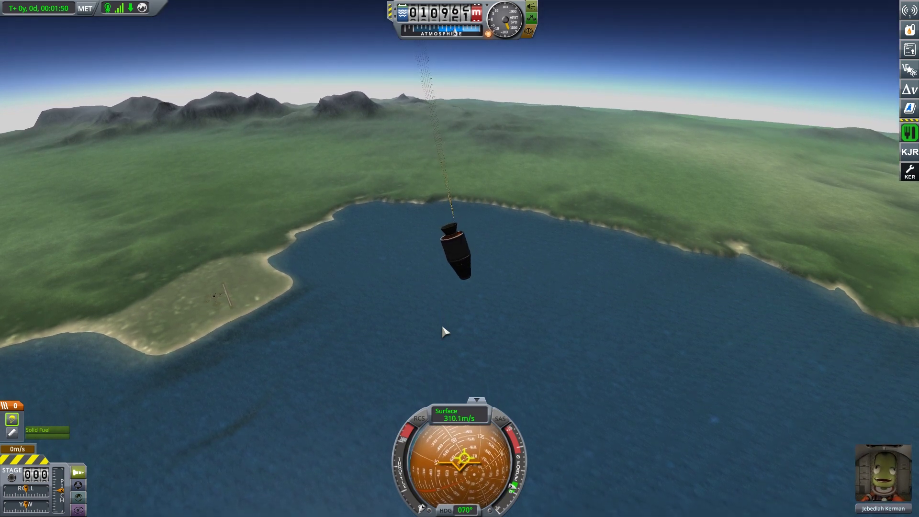
key("Left")
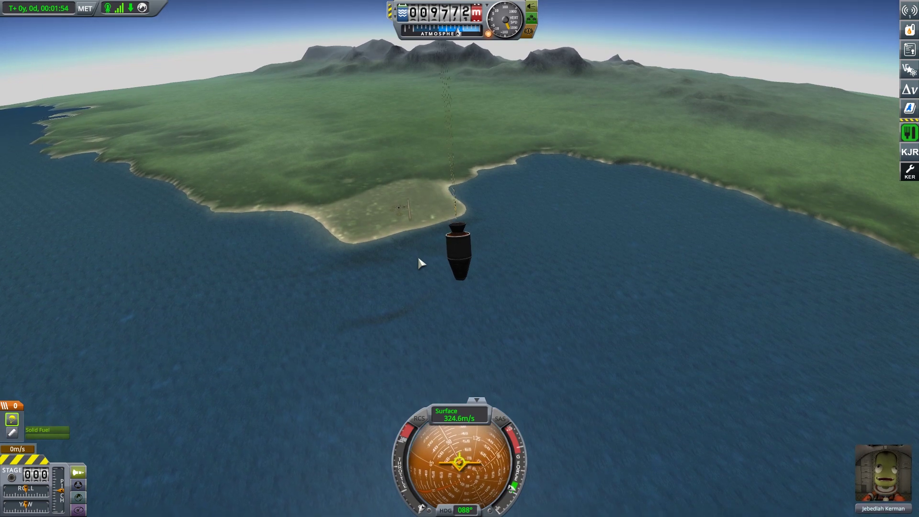
left_click_drag(417, 255, 688, 212)
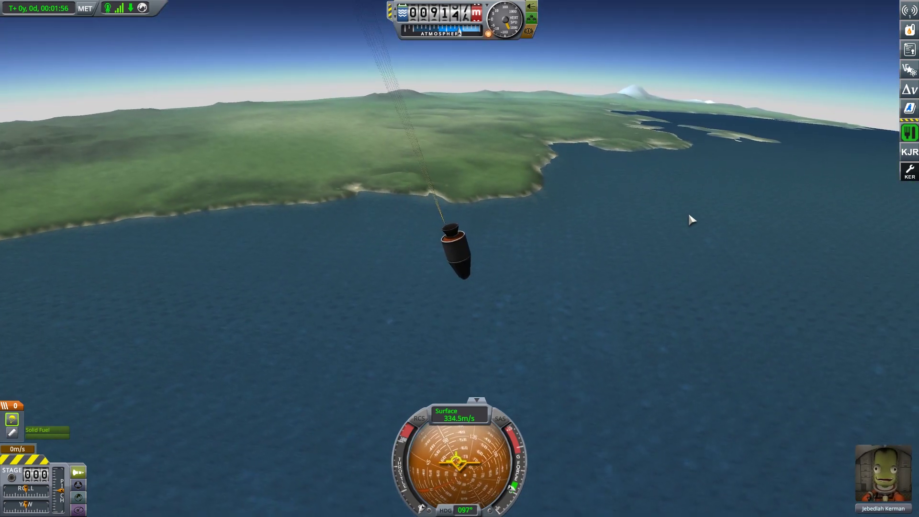
left_click_drag(610, 221, 570, 233)
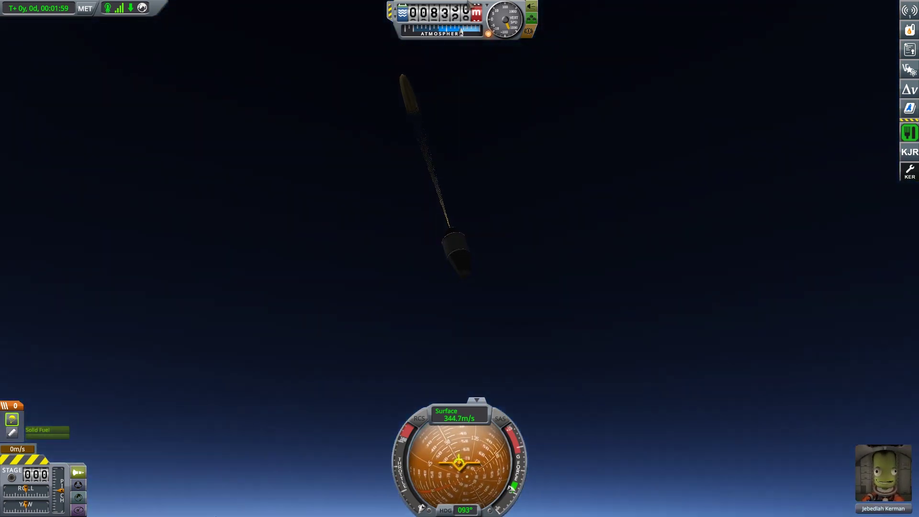
mouse_move(460, 258)
left_mouse_down()
mouse_move(452, 279)
mouse_move(454, 205)
left_mouse_up()
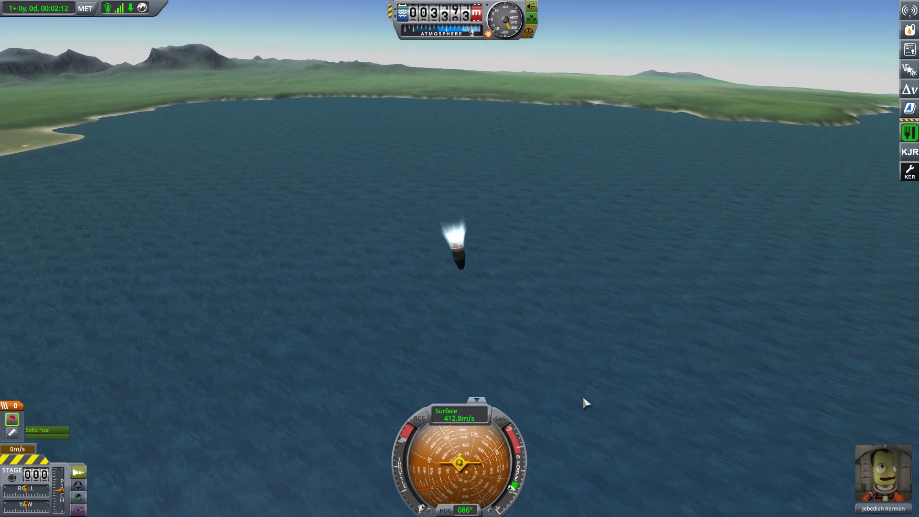
Try sending the pilot on EVA while watching the descending capsule.
left_click(902, 461)
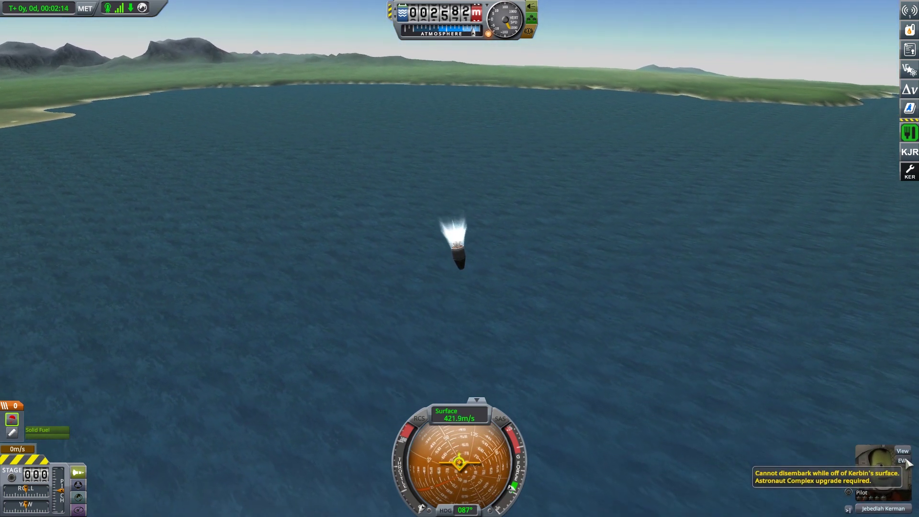
mouse_move(809, 425)
left_mouse_down()
mouse_move(370, 295)
mouse_move(619, 326)
left_mouse_up()
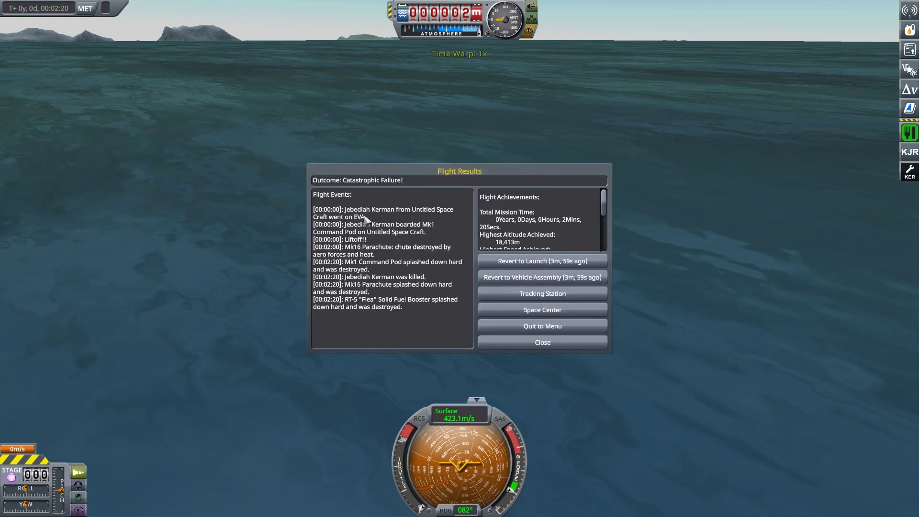
scroll(516, 227, "down", 2)
scroll(544, 224, "down", 2)
scroll(544, 225, "down", 2)
scroll(545, 224, "down", 2)
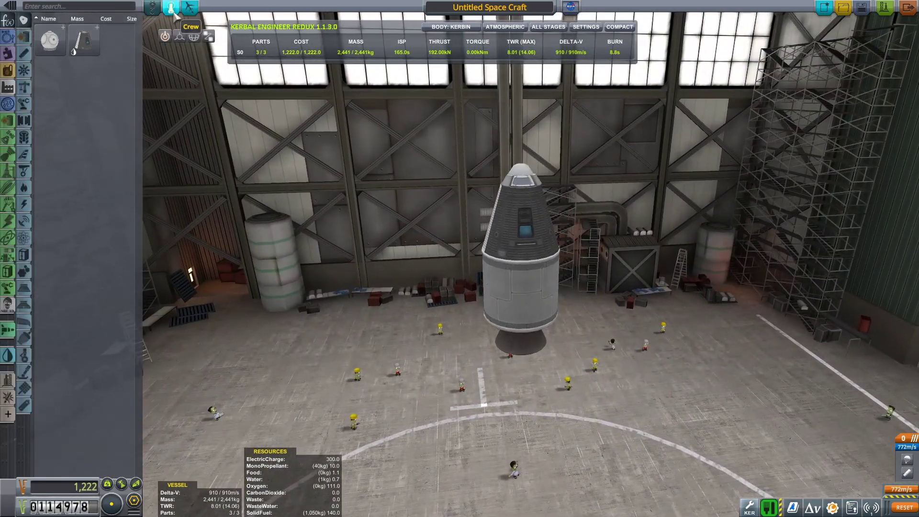
Check the craft's crew, then find Jebediah listed as lost in the Astronaut Complex.
left_click(170, 7)
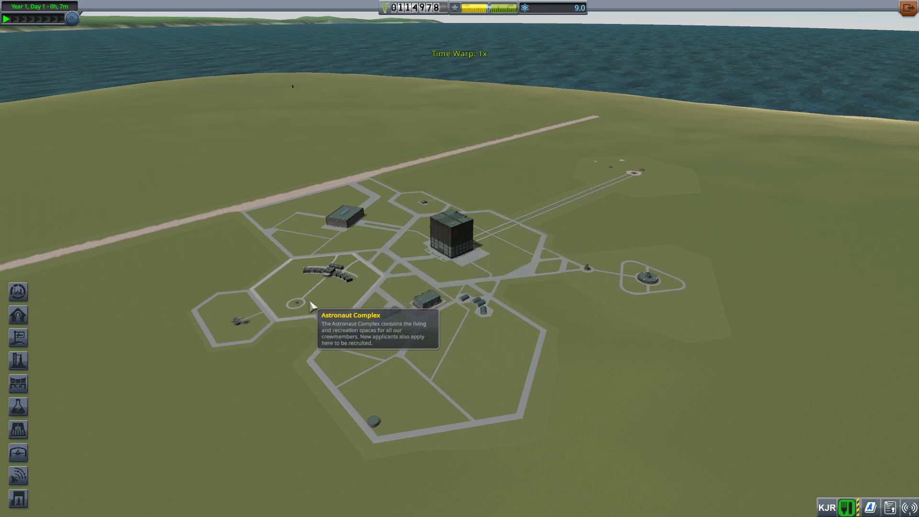
left_click(314, 305)
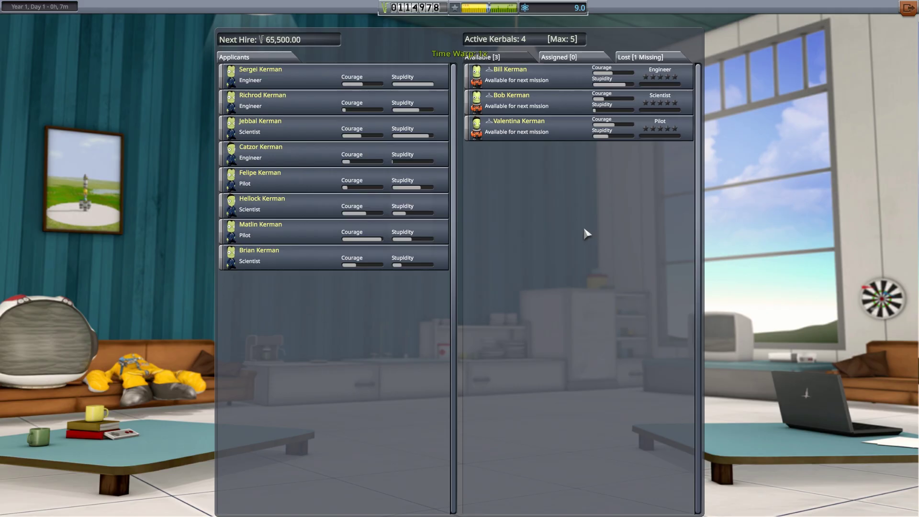
left_click(637, 57)
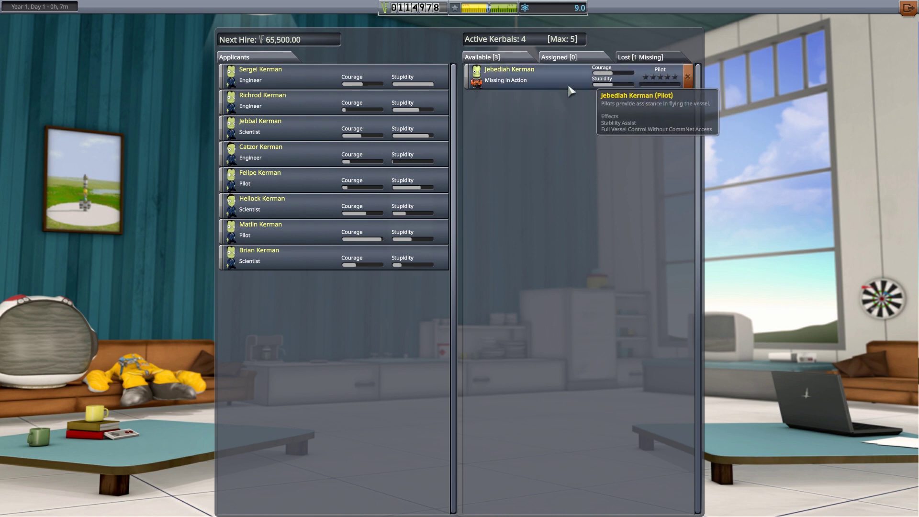
left_click(908, 9)
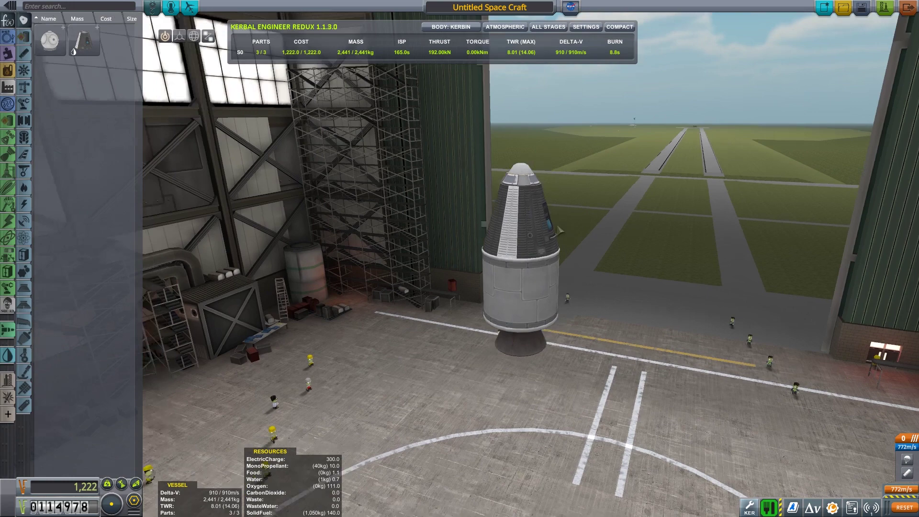
Discard the old craft from the Vehicle Assembly Building.
left_click_drag(558, 230, 287, 230)
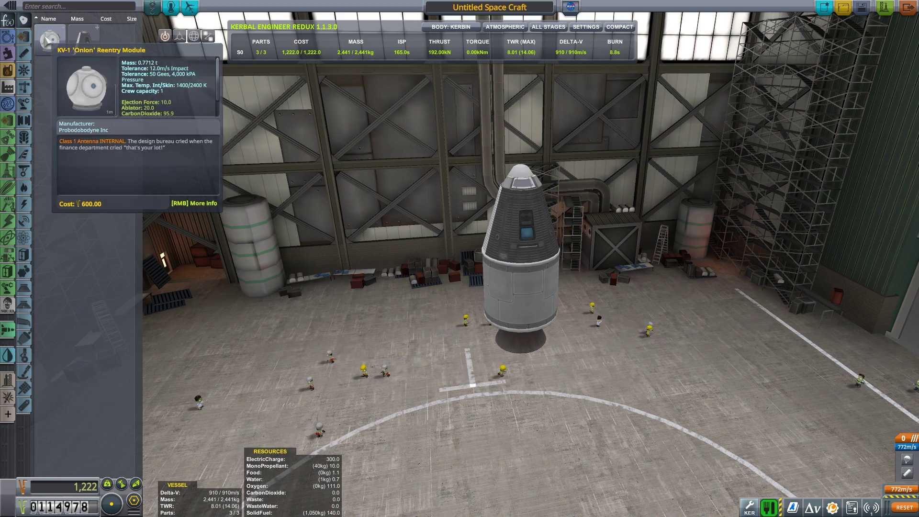
left_click(521, 180)
left_click(626, 174)
left_click(523, 223)
left_click(79, 244)
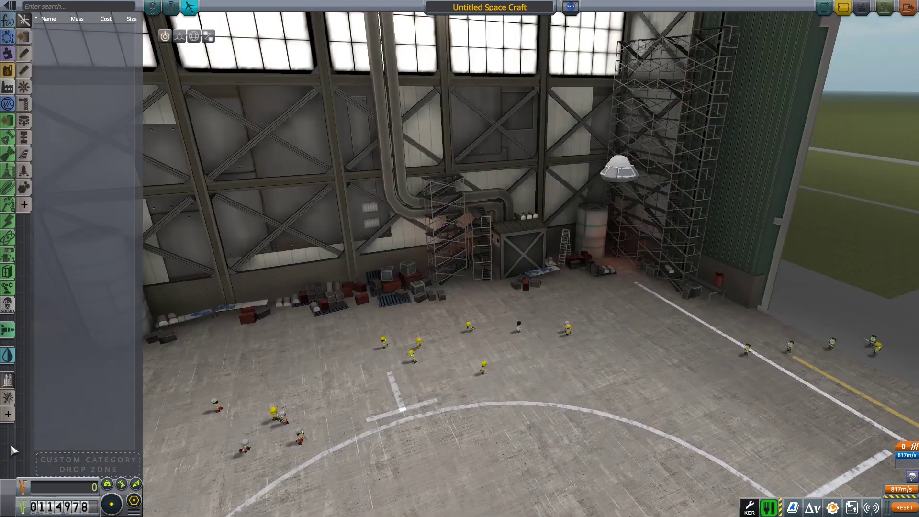
Start a new craft with the KV-1 Onion pod and a Mk16 parachute on top.
left_click_drag(287, 287, 503, 287)
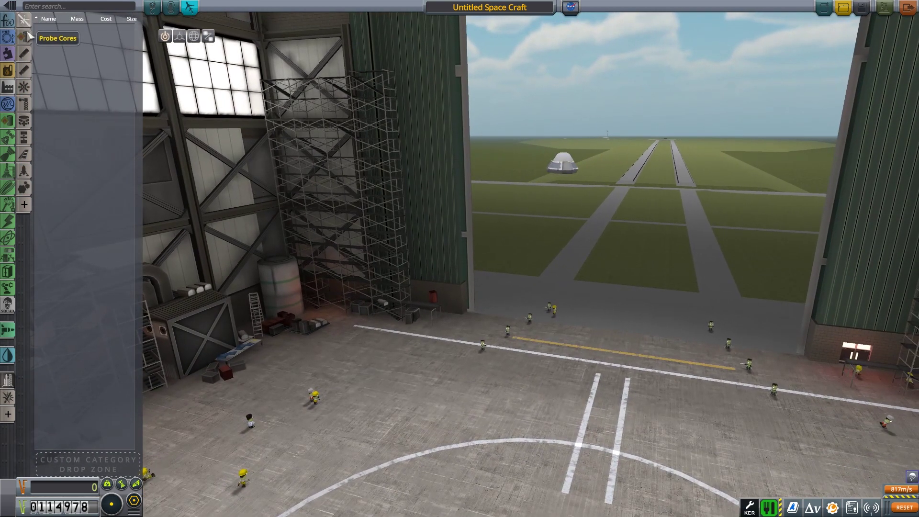
left_click(9, 22)
left_click(49, 41)
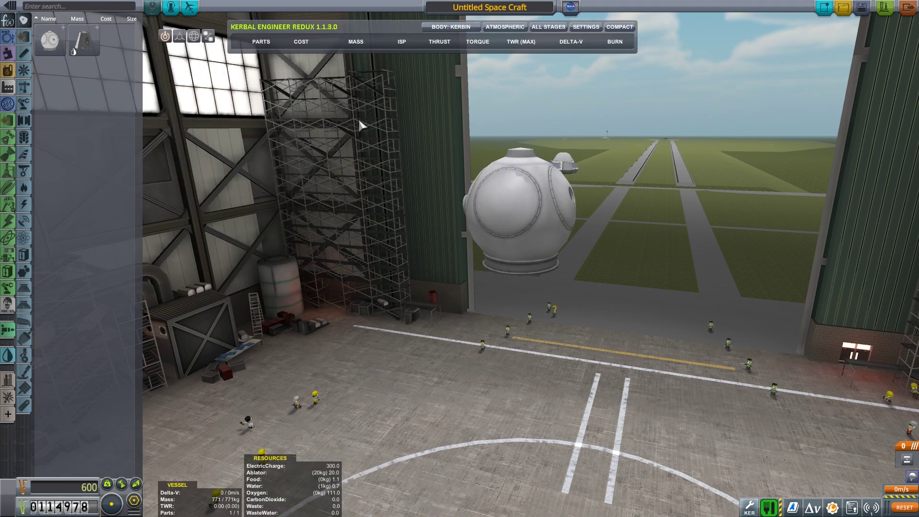
left_click_drag(639, 183, 617, 266)
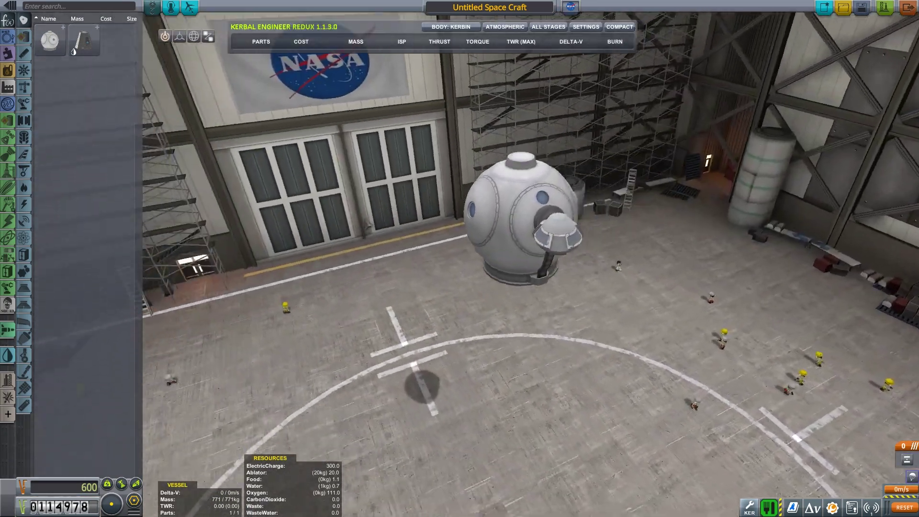
left_click(557, 233)
left_click_drag(632, 216, 546, 158)
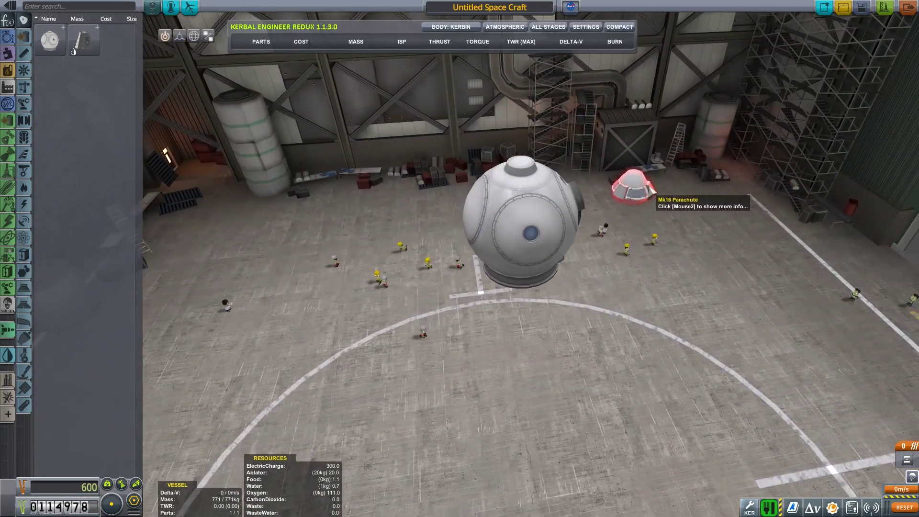
left_click(538, 144)
Attach an RT-5 Flea booster beneath the pod.
left_click_drag(632, 230, 545, 144)
left_click_drag(632, 230, 545, 179)
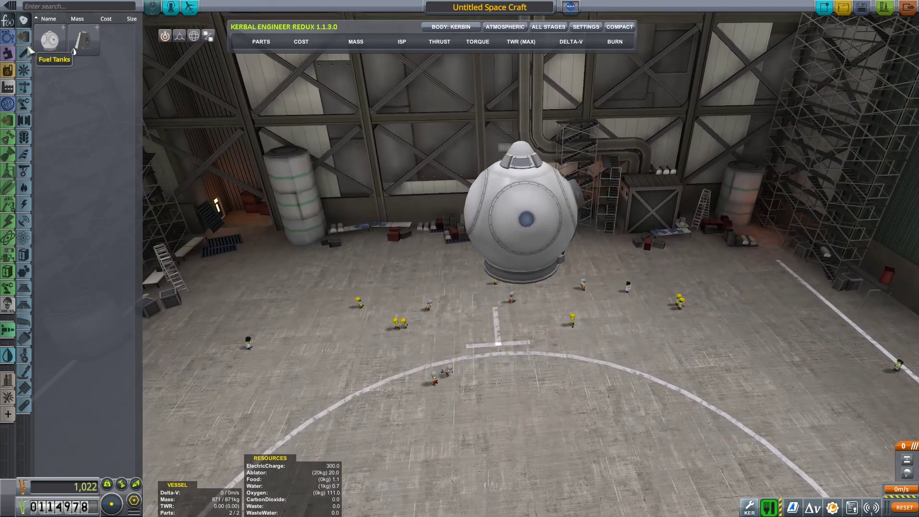
left_click(50, 39)
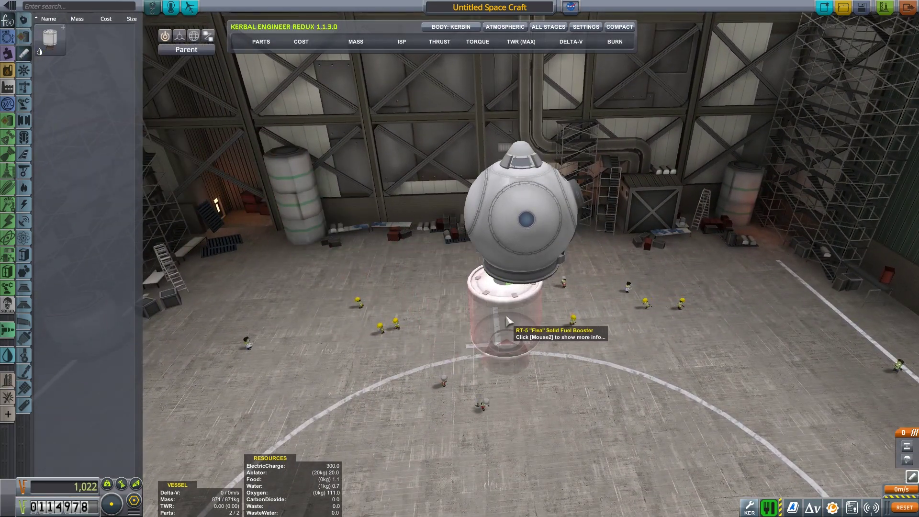
left_click(521, 316)
left_click_drag(632, 287, 632, 179)
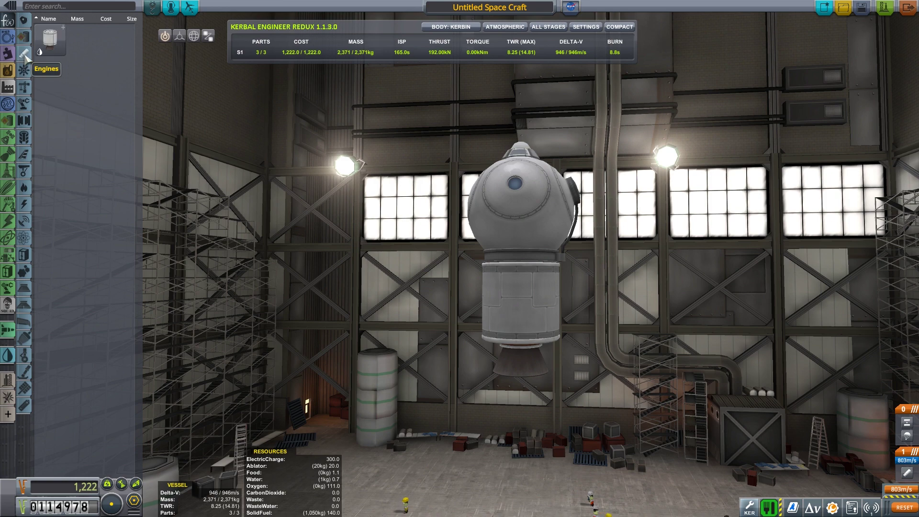
Cut the Flea's solid fuel to 42 of 140 units and add an empty stage.
right_click(359, 128)
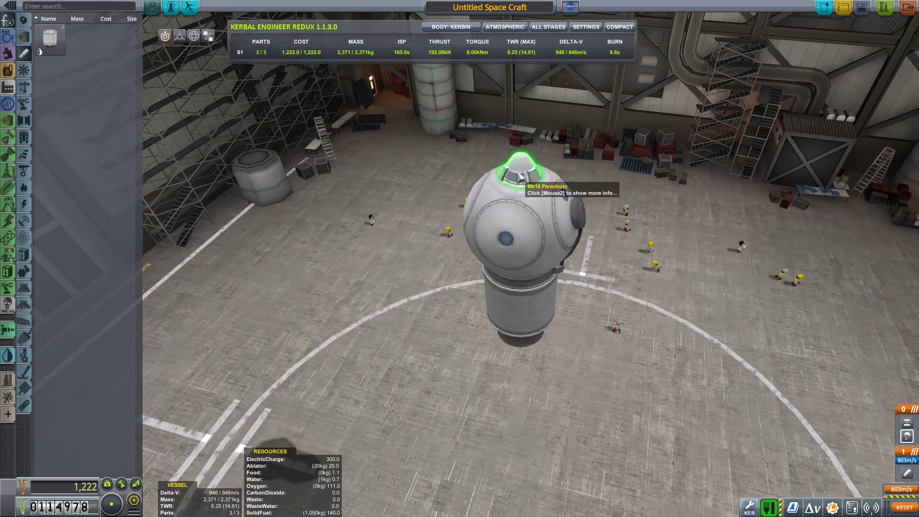
right_click(543, 312)
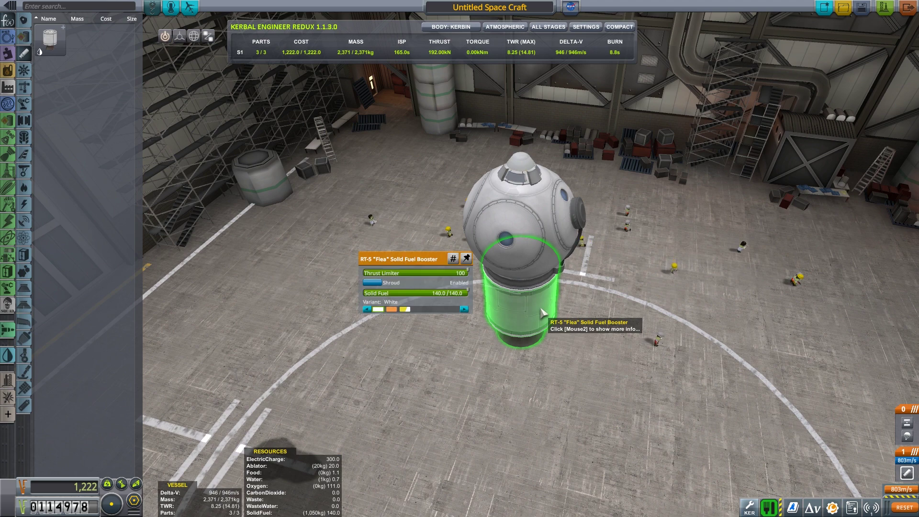
left_click(409, 292)
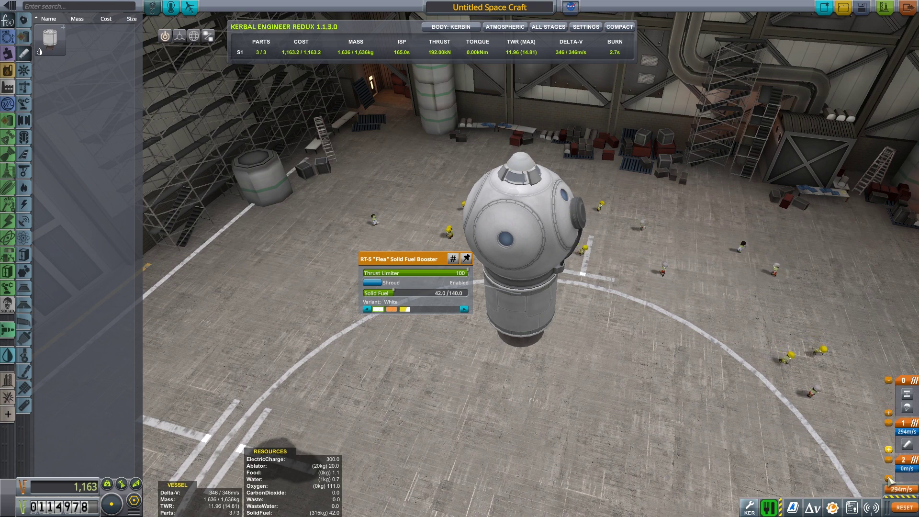
left_click(888, 477)
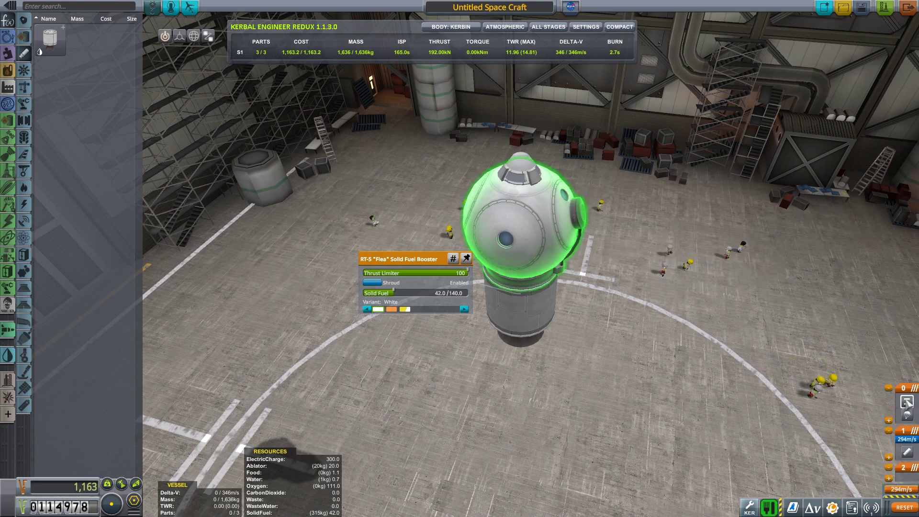
Inspect the reentry pod and regroup the craft's parts into fewer stages.
right_click(531, 216)
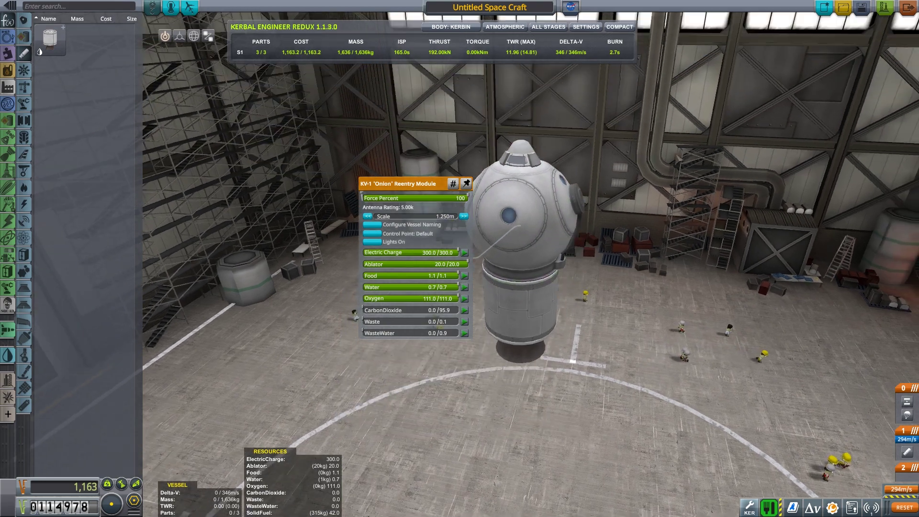
left_click_drag(685, 226, 684, 108)
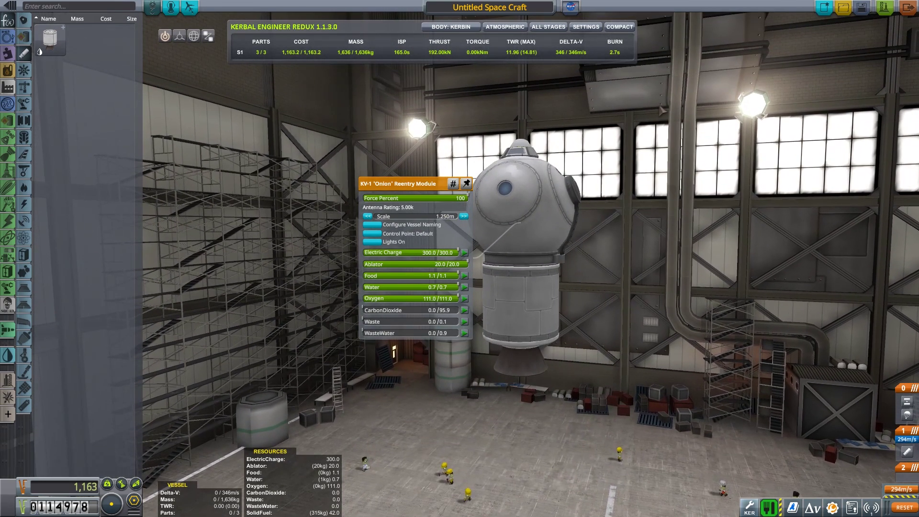
left_click_drag(684, 259, 549, 262)
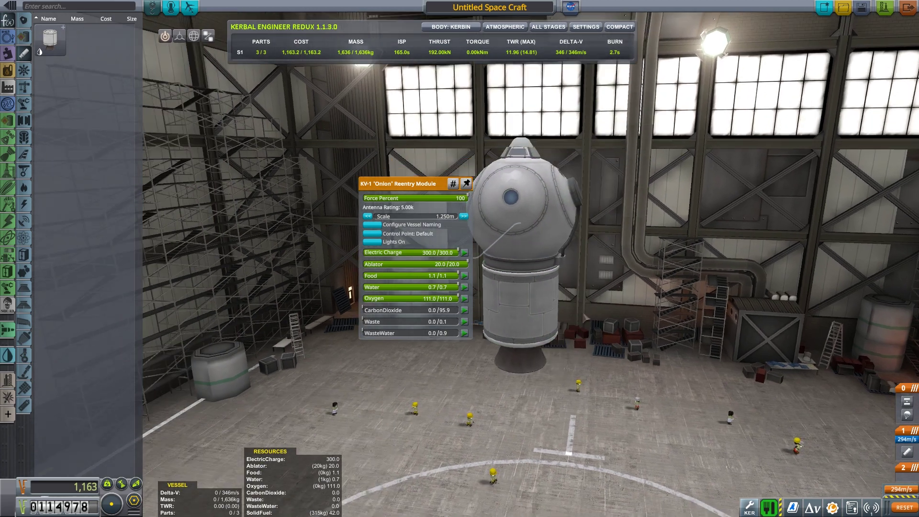
mouse_move(624, 277)
left_mouse_down()
mouse_move(519, 165)
mouse_move(519, 288)
left_mouse_up()
scroll(519, 216, "down", 3)
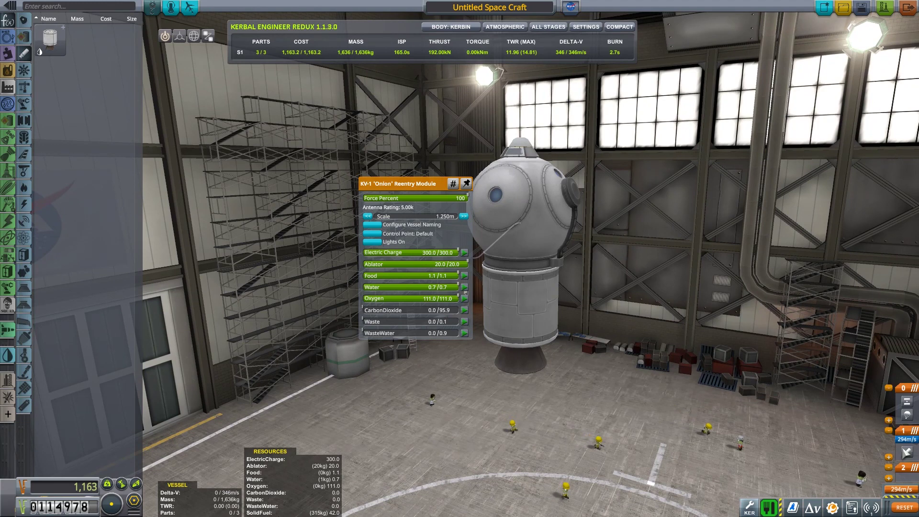
mouse_move(906, 413)
left_mouse_down()
mouse_move(907, 453)
mouse_move(906, 402)
mouse_move(907, 459)
mouse_move(906, 401)
left_mouse_up()
scroll(519, 287, "up", 1)
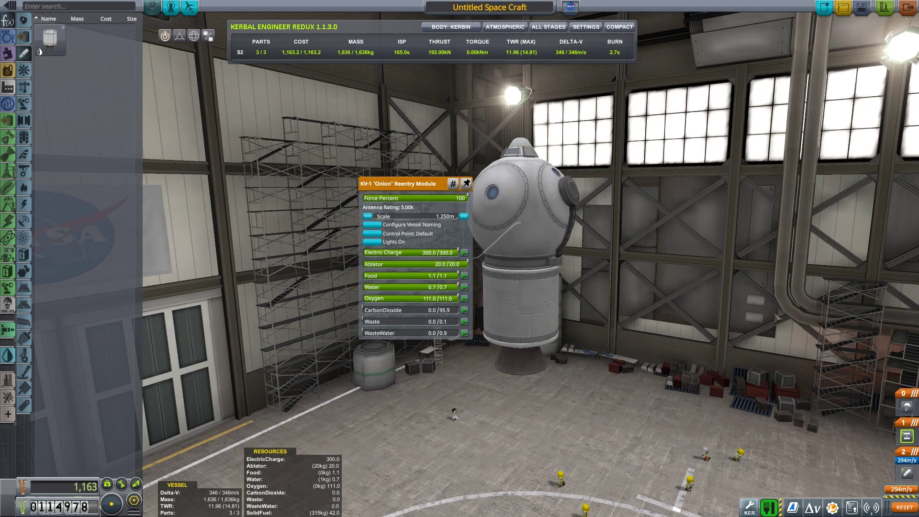
left_click_drag(779, 316, 791, 465)
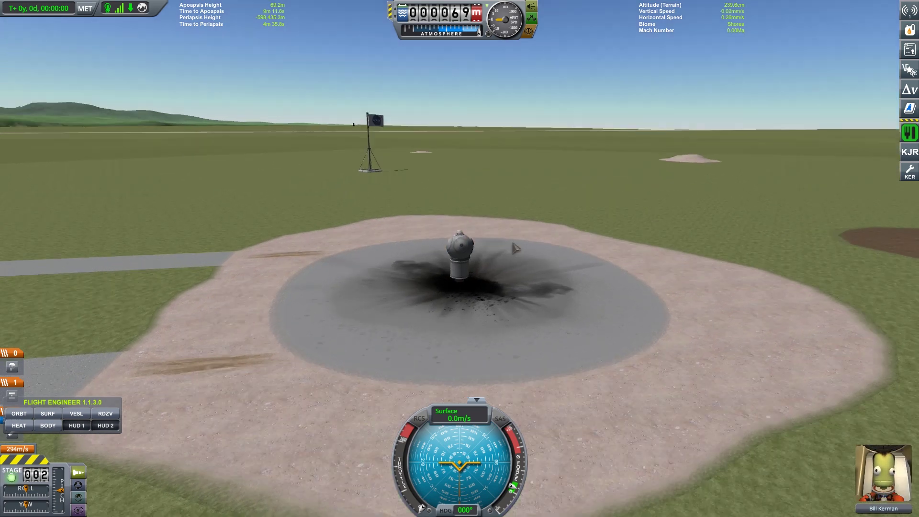
Move the Flight Engineer readout to the top-left and attempt to engage SAS, which fails.
left_click_drag(692, 66, 520, 222)
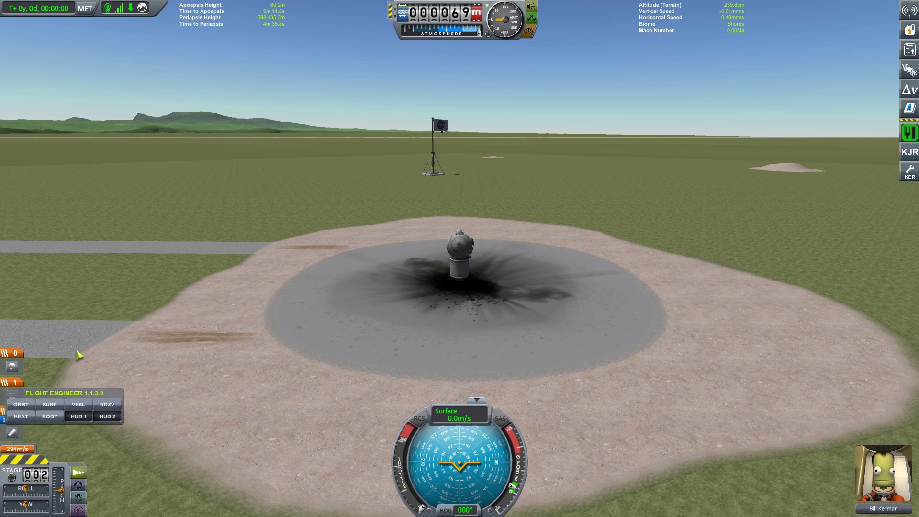
left_click_drag(72, 408, 76, 54)
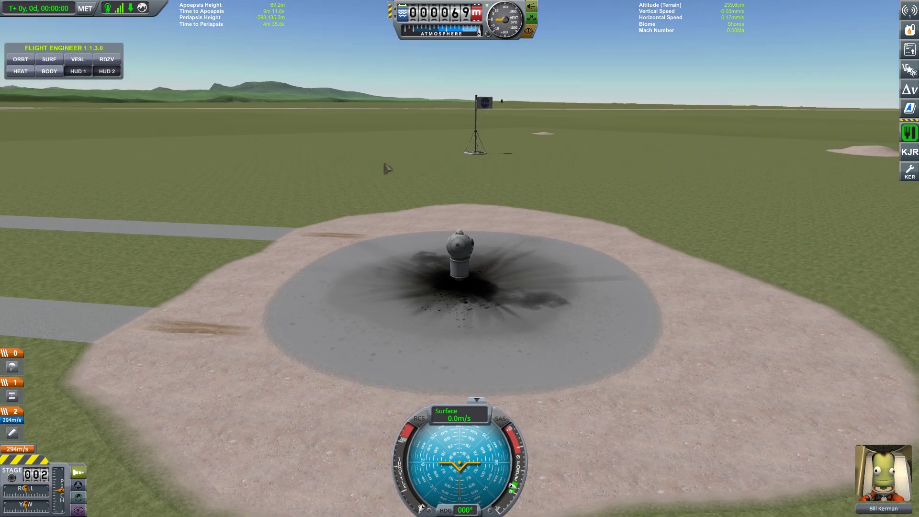
left_click_drag(365, 155, 405, 119)
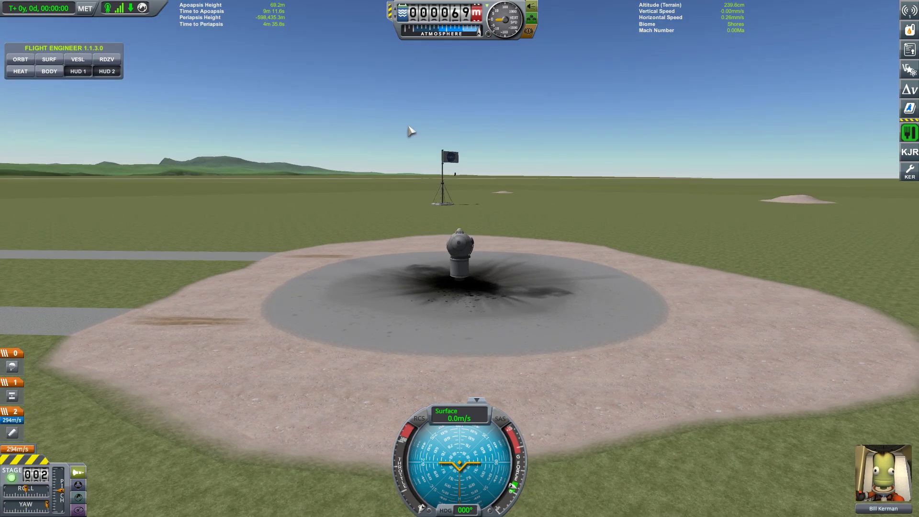
key("t")
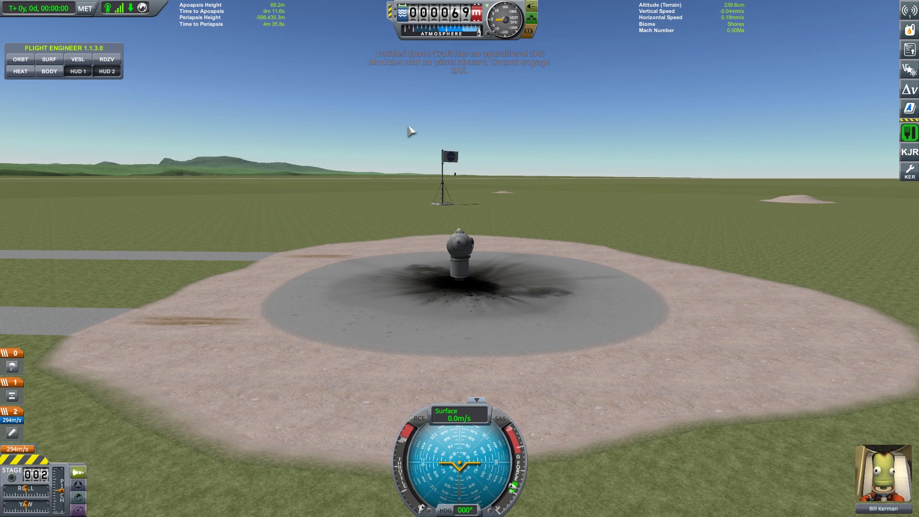
left_click(501, 419)
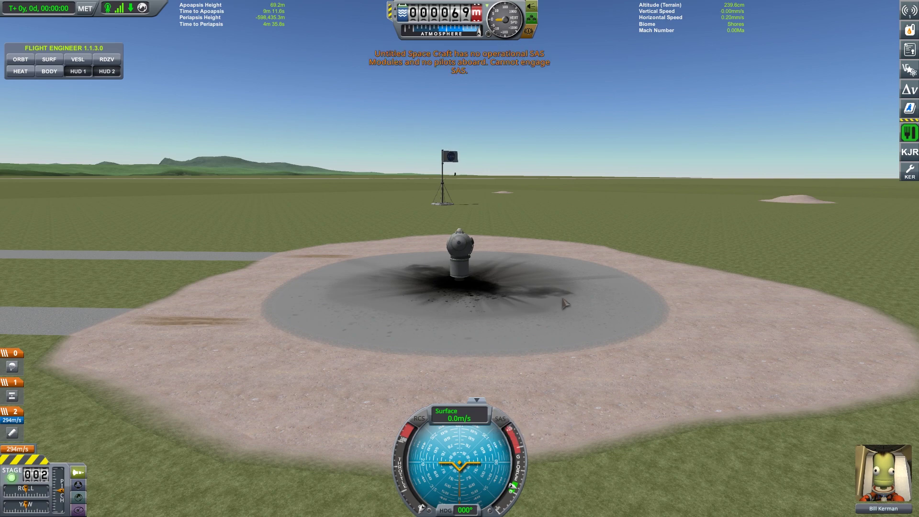
scroll(545, 313, "up", 2)
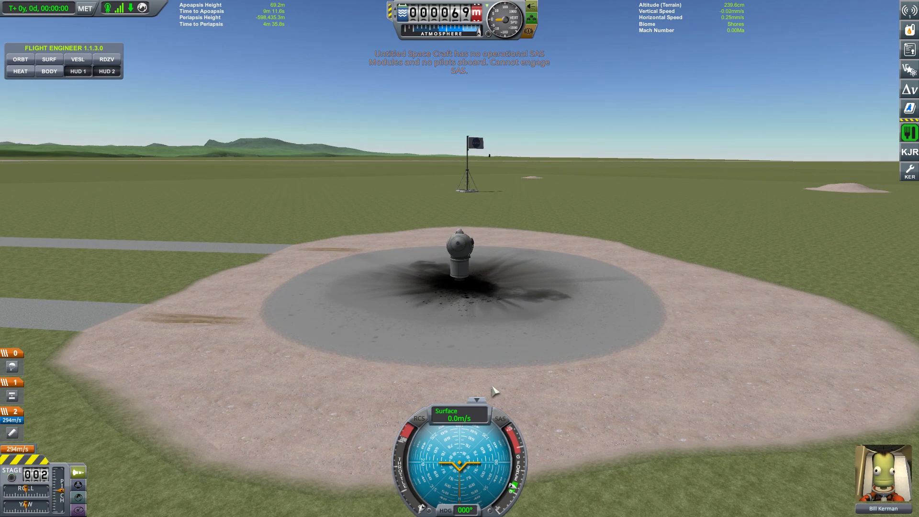
Launch the rocket and keep a crew report taken over Kerbin's Shores.
key("space")
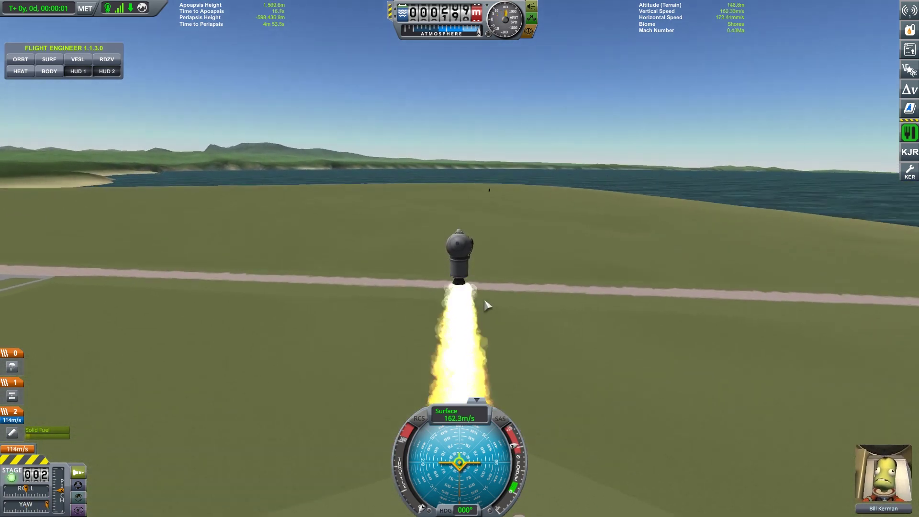
left_click_drag(486, 306, 554, 294)
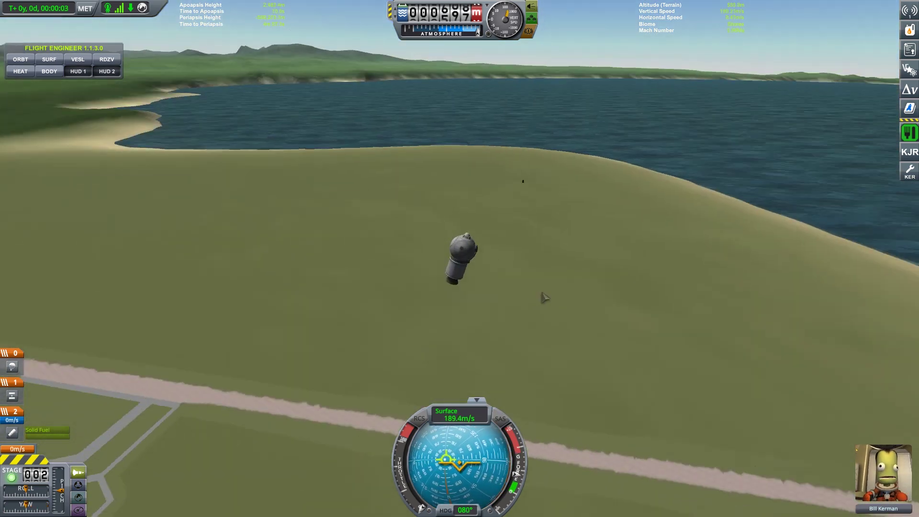
left_click(902, 460)
right_click(460, 255)
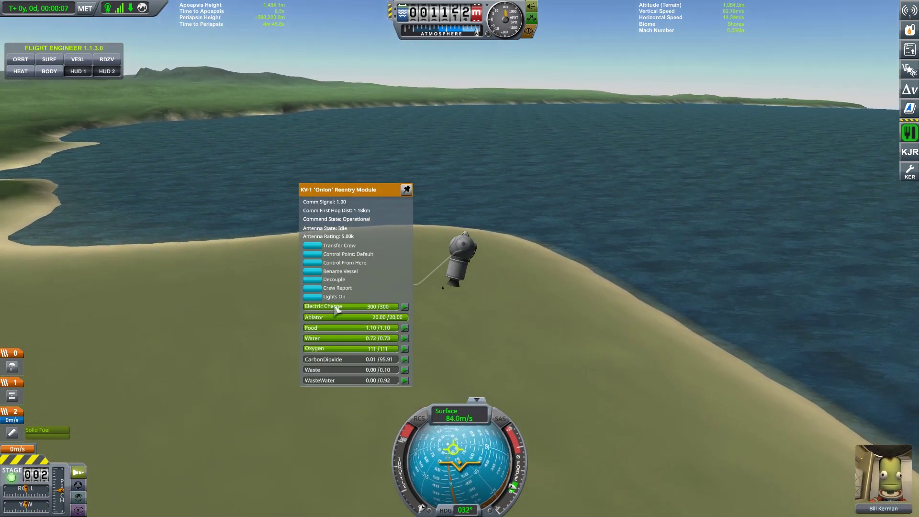
left_click(313, 288)
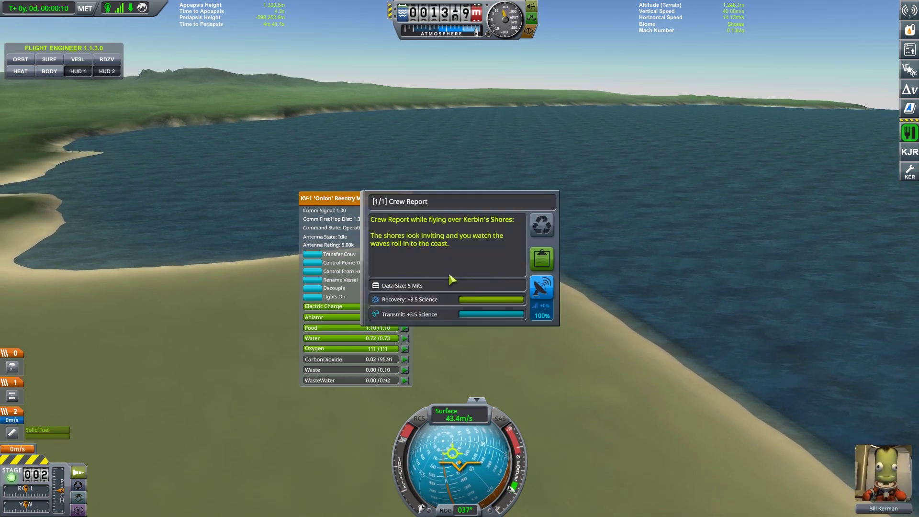
left_click(542, 259)
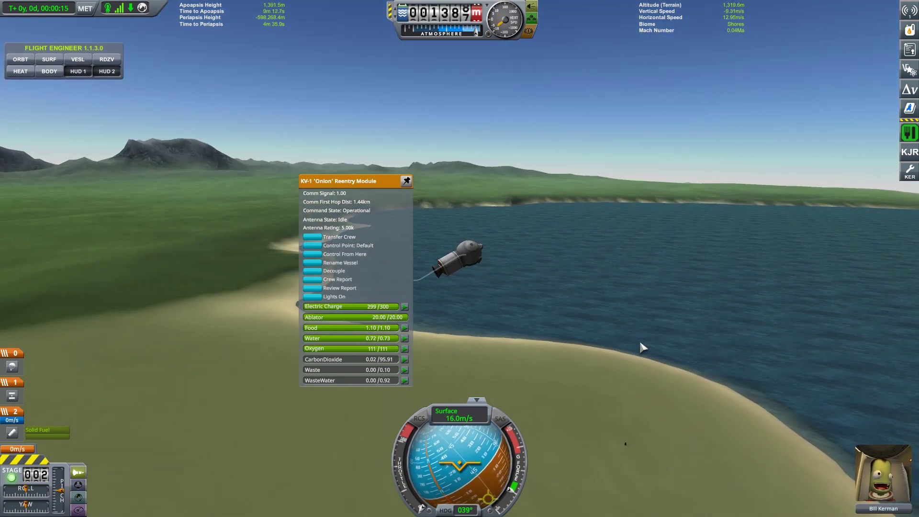
Separate the pod, deploy its parachute, and land using 4x time warp.
key("space")
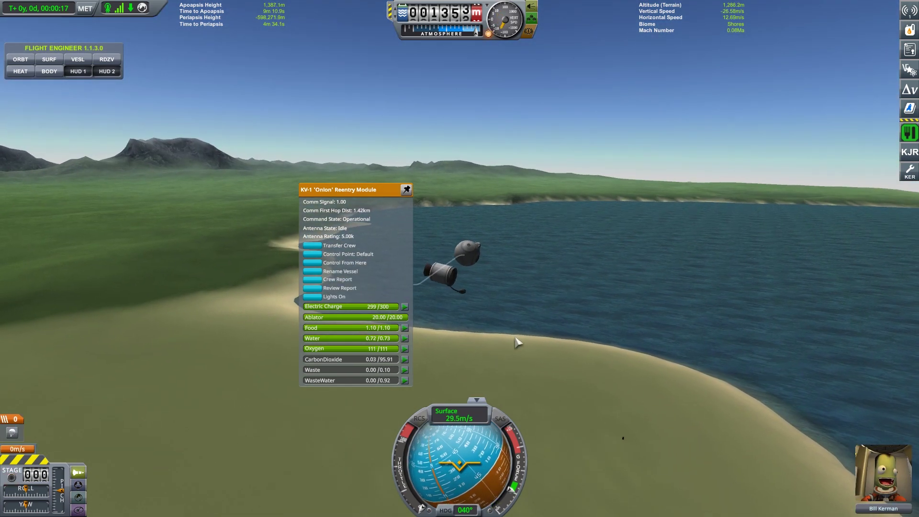
mouse_move(516, 342)
left_mouse_down()
mouse_move(480, 329)
mouse_move(542, 311)
left_mouse_up()
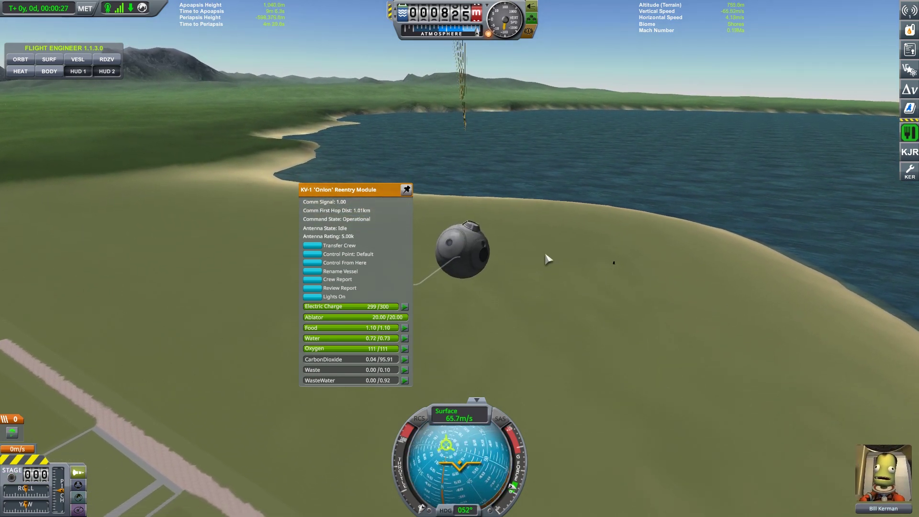
scroll(545, 256, "down", 3)
key("space")
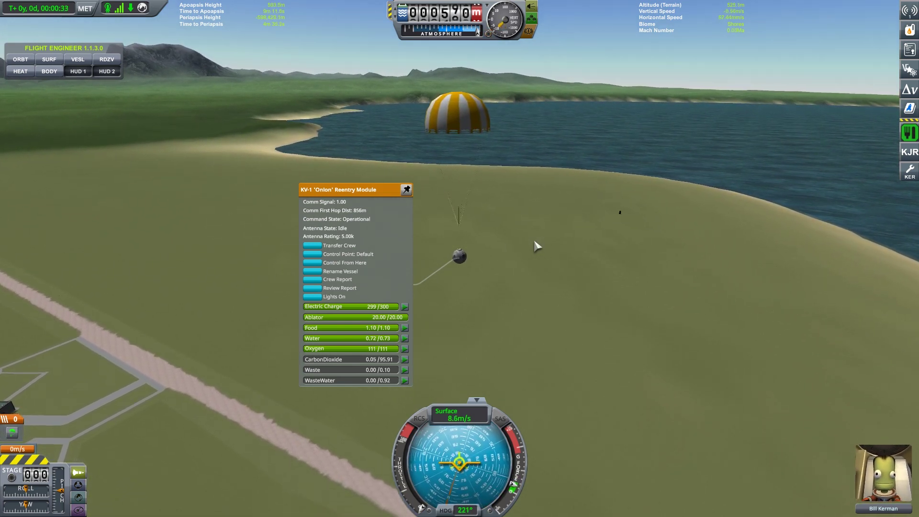
mouse_move(536, 246)
left_mouse_down()
mouse_move(420, 352)
mouse_move(547, 315)
left_mouse_up()
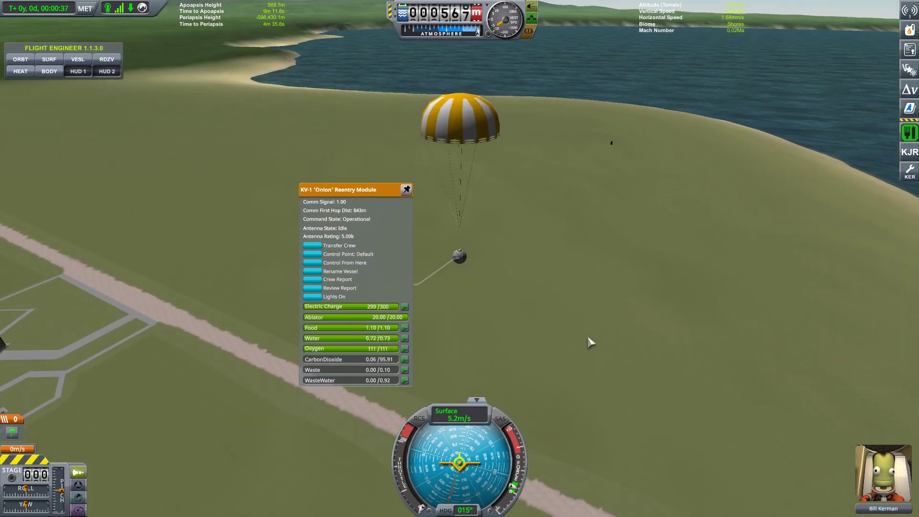
mouse_move(648, 314)
left_mouse_down()
mouse_move(288, 292)
mouse_move(524, 282)
mouse_move(124, 177)
mouse_move(678, 300)
left_mouse_up()
scroll(524, 283, "up", 3)
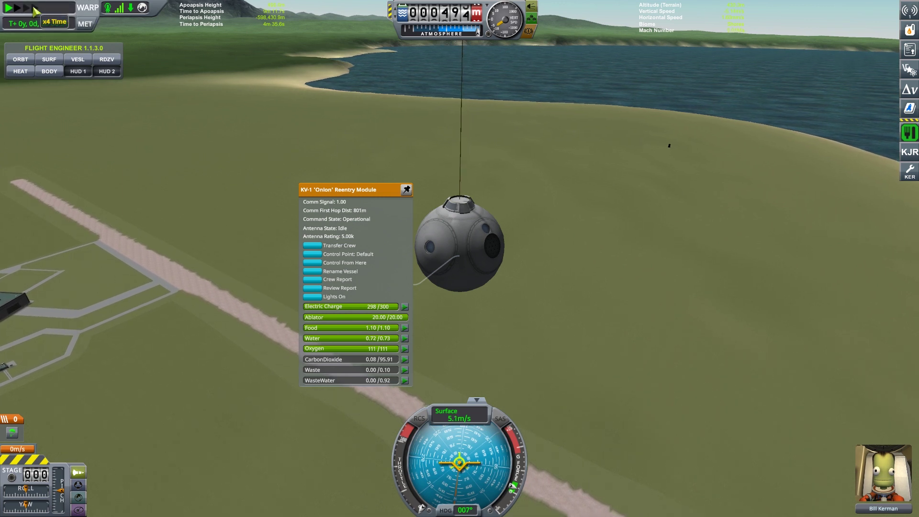
left_click(35, 10)
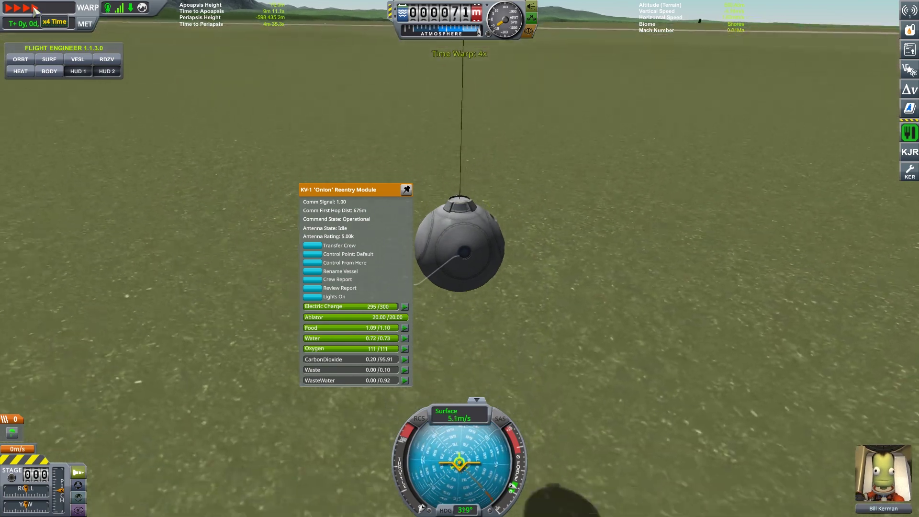
left_click(13, 9)
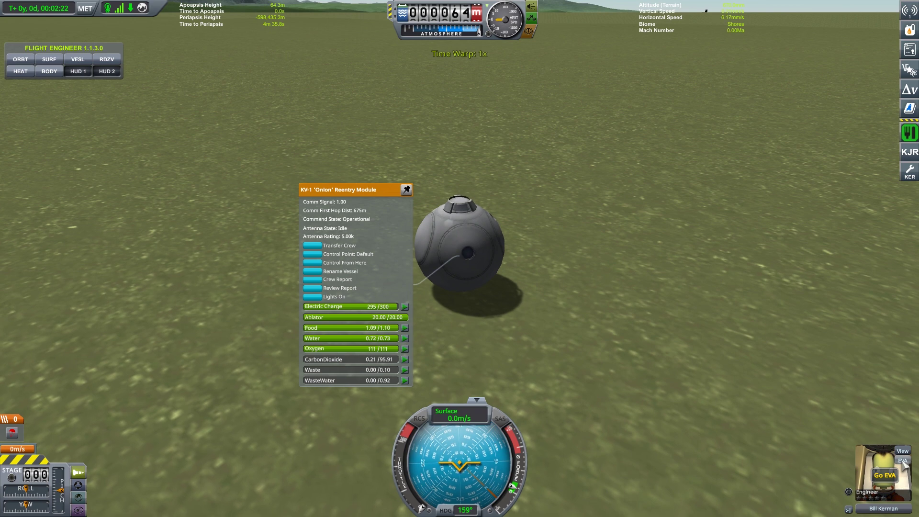
Send Bill Kerman on EVA onto the grass and check his inventory.
left_click(902, 462)
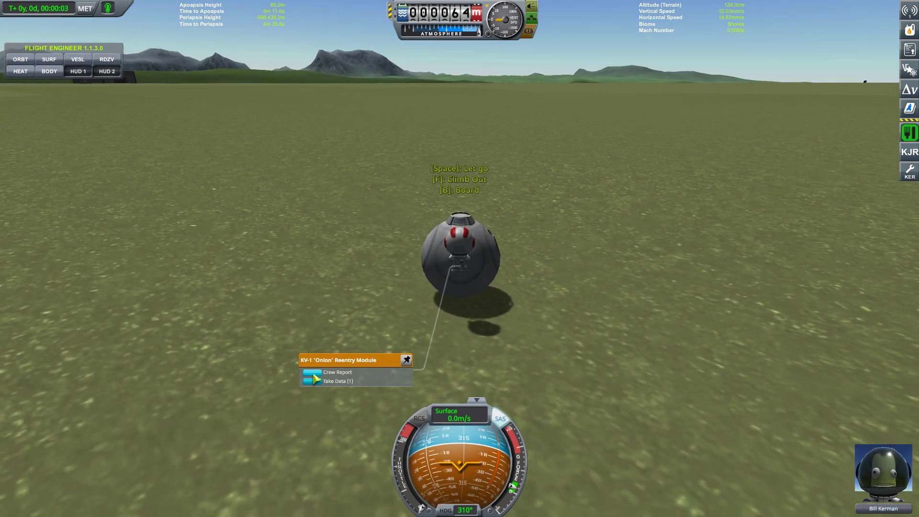
key("space")
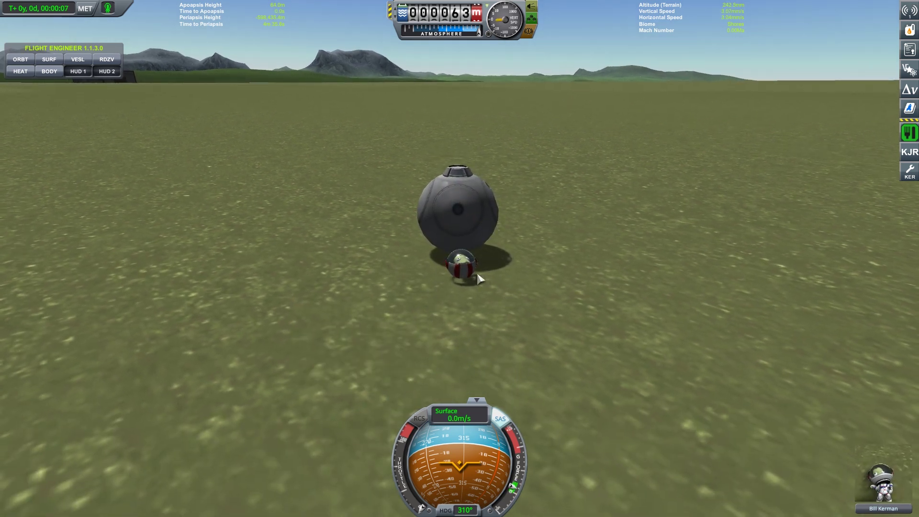
right_click(460, 266)
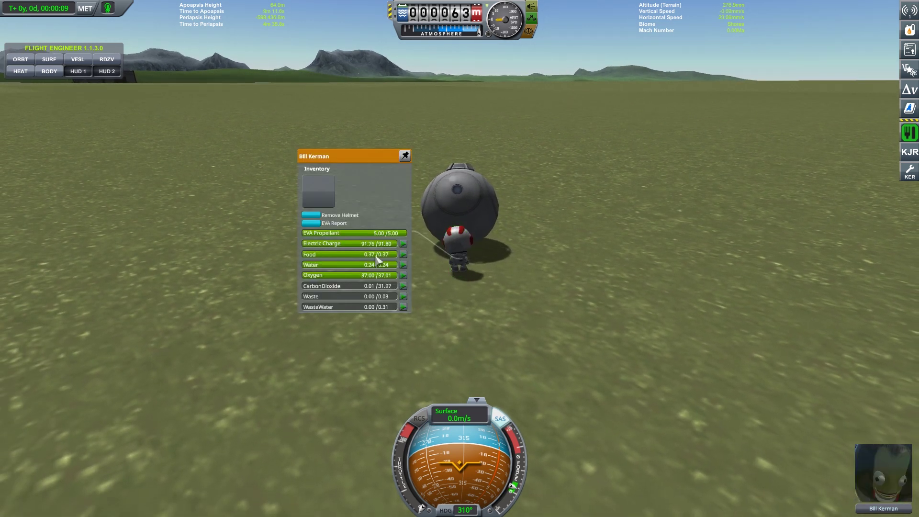
left_click(319, 223)
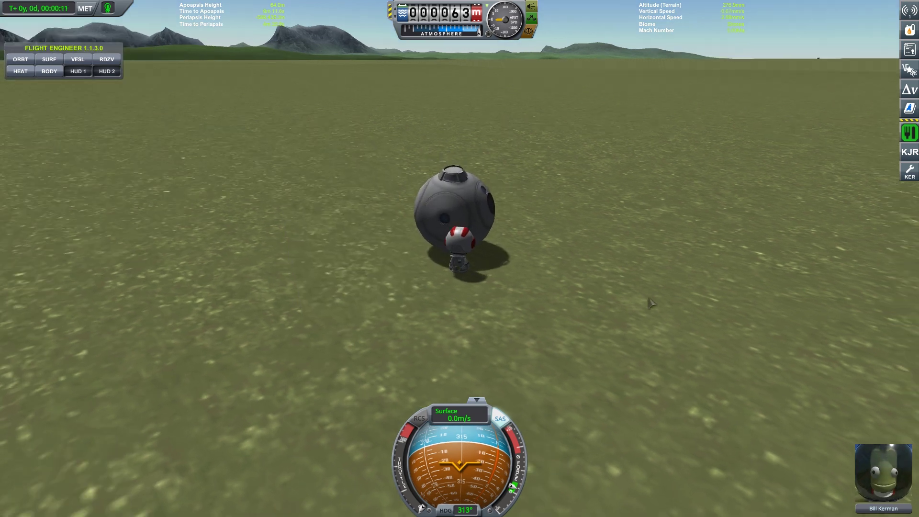
mouse_move(603, 280)
left_mouse_down()
mouse_move(764, 324)
mouse_move(618, 374)
left_mouse_up()
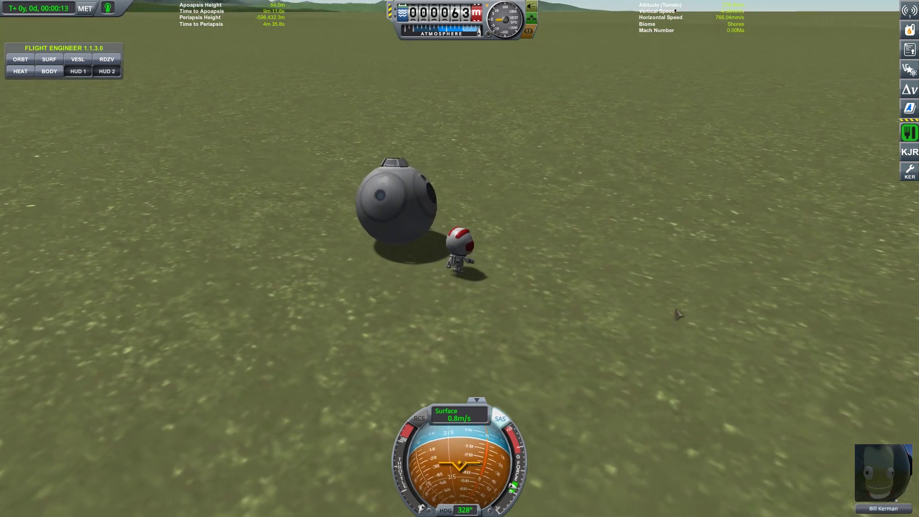
Walk Bill around the pod, then pause and go to the Tracking Station.
right_click(465, 260)
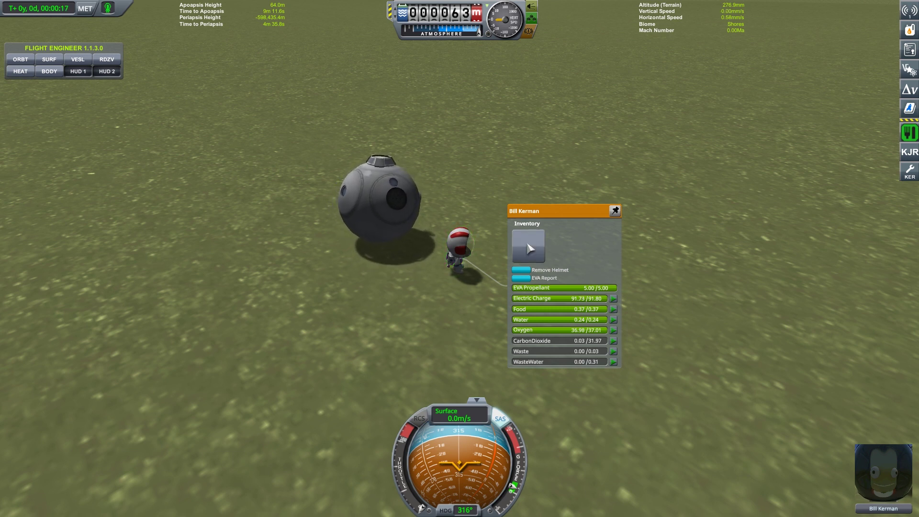
left_click_drag(749, 269, 644, 283)
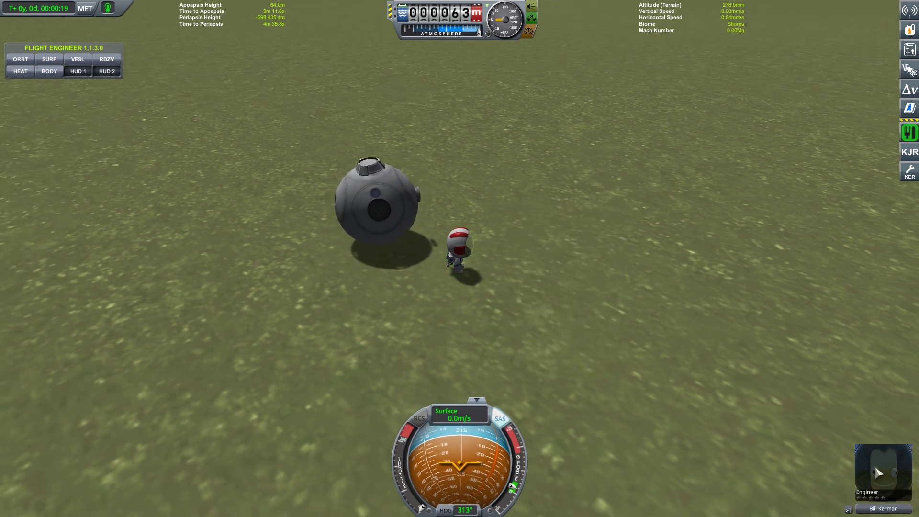
mouse_move(646, 323)
left_mouse_down()
mouse_move(411, 328)
mouse_move(593, 397)
left_mouse_up()
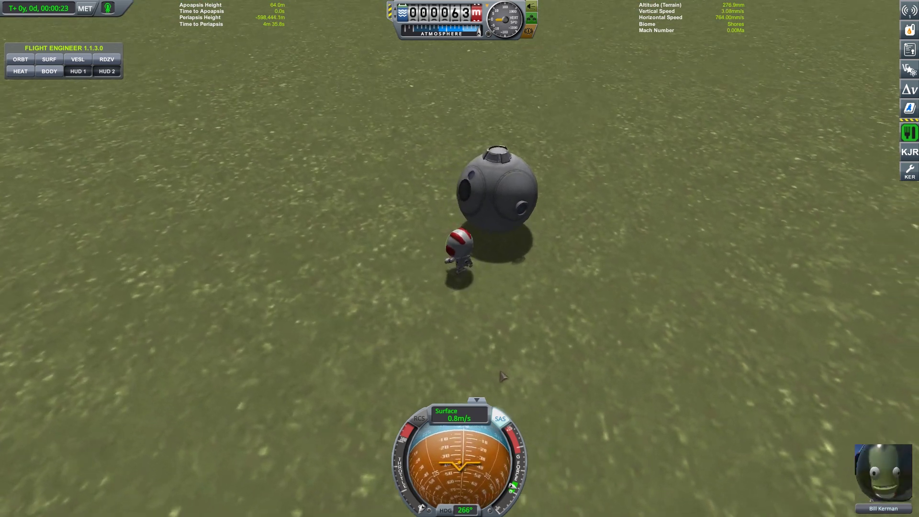
right_click(508, 202)
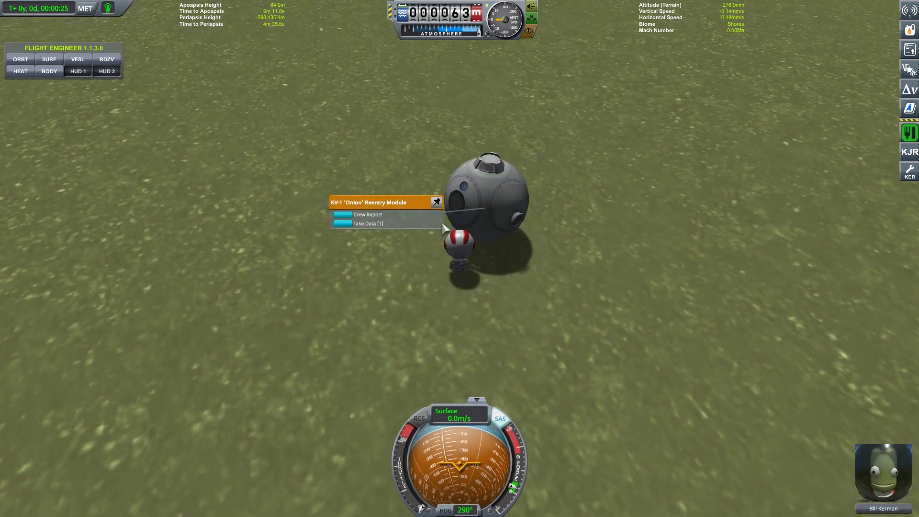
key("w")
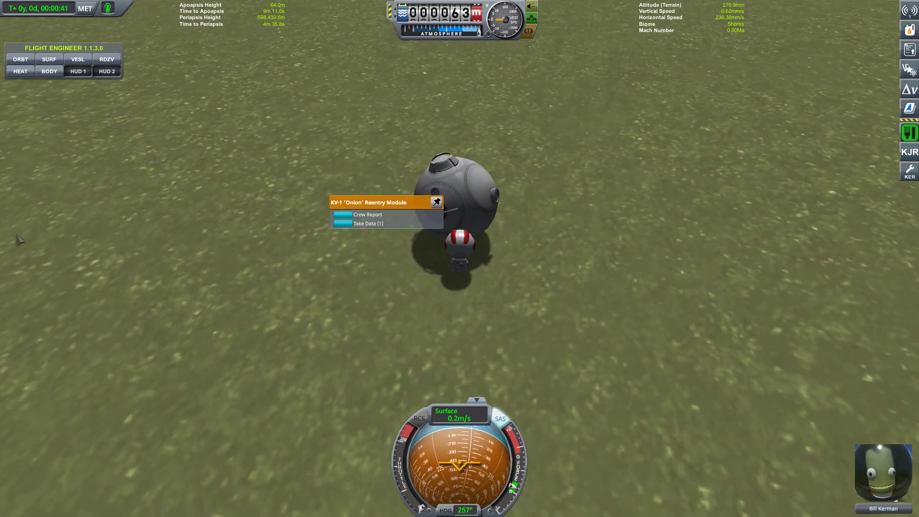
key("Escape")
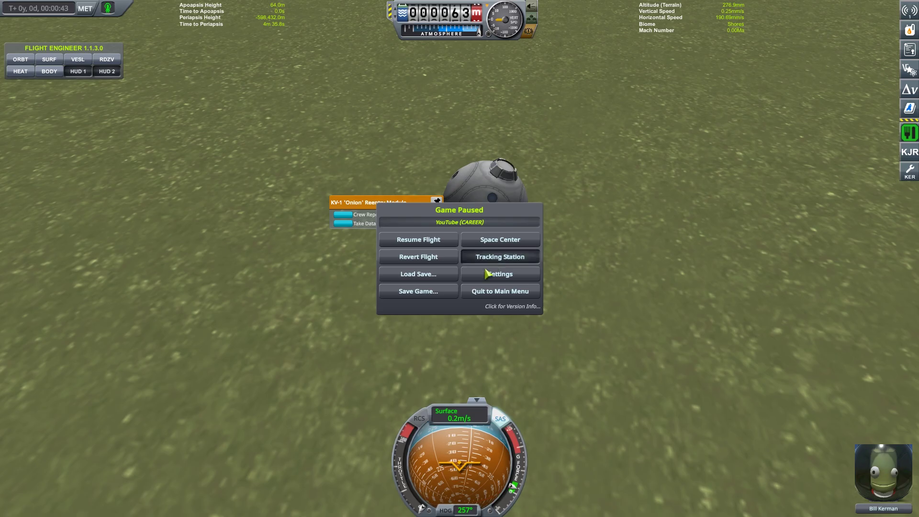
left_click(497, 279)
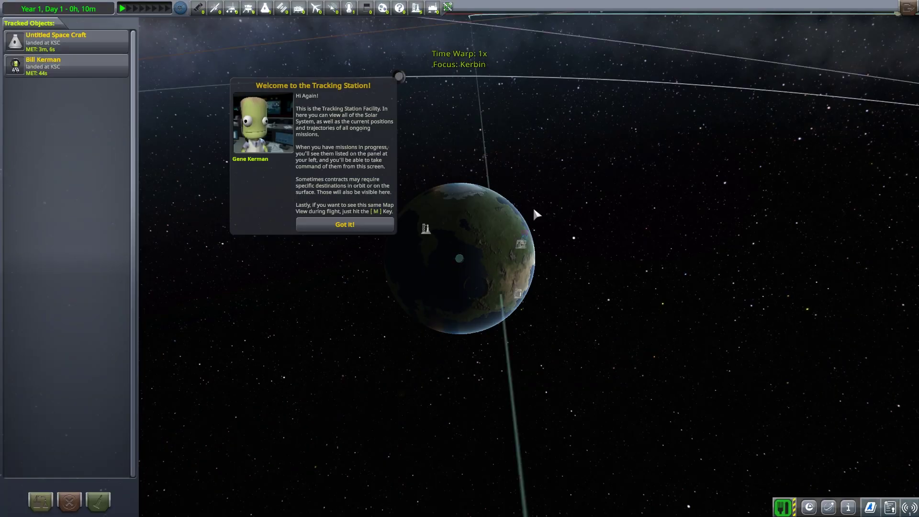
Recover Bill Kerman for 5 science and close the Mission Summary.
left_click(315, 228)
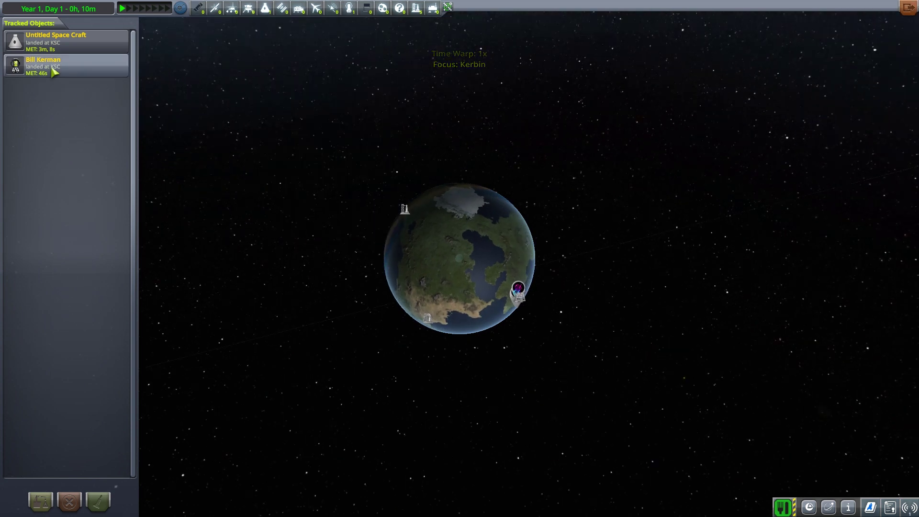
double_click(52, 68)
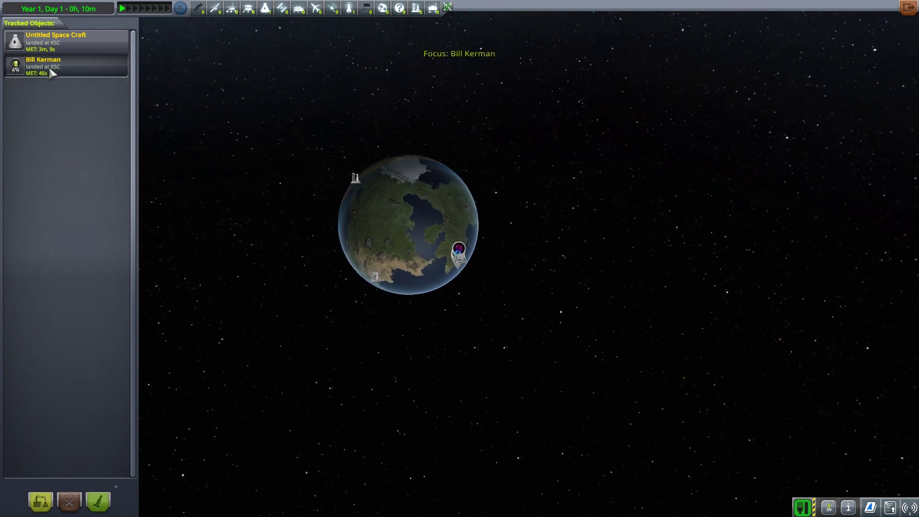
left_click(39, 501)
left_click(432, 262)
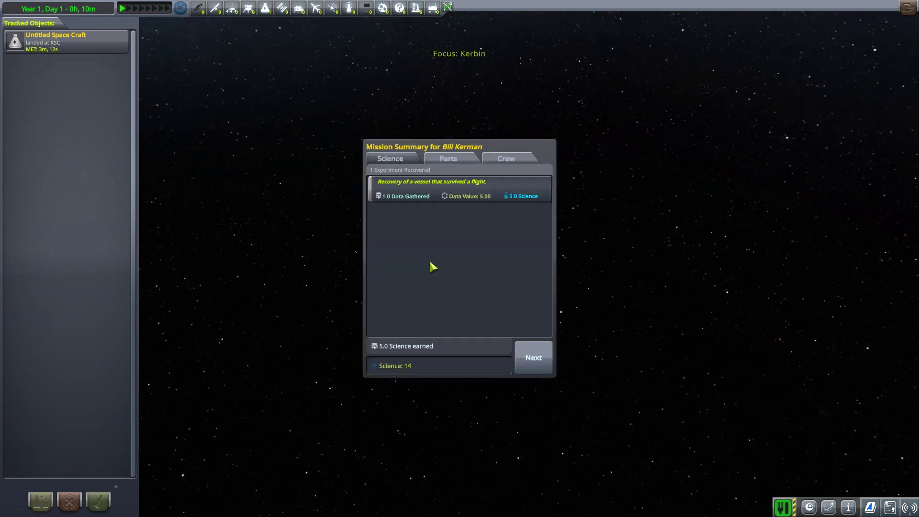
left_click(543, 373)
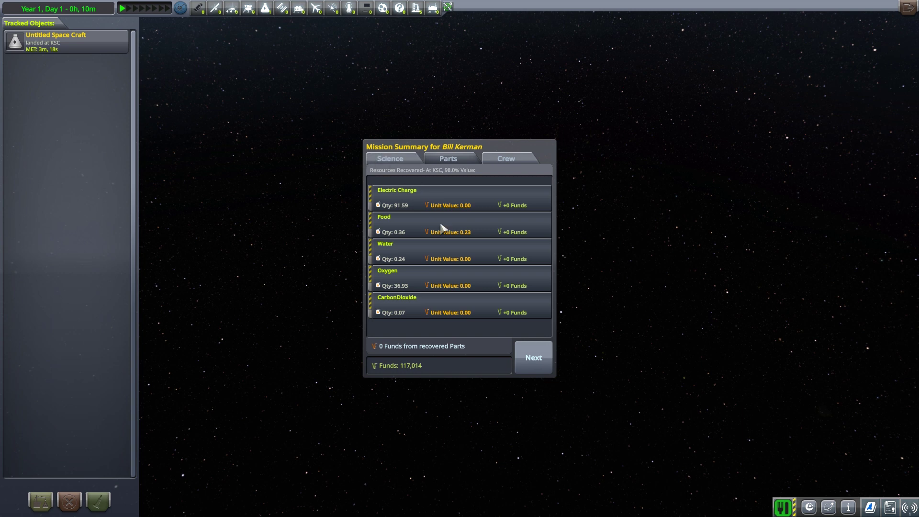
left_click(535, 369)
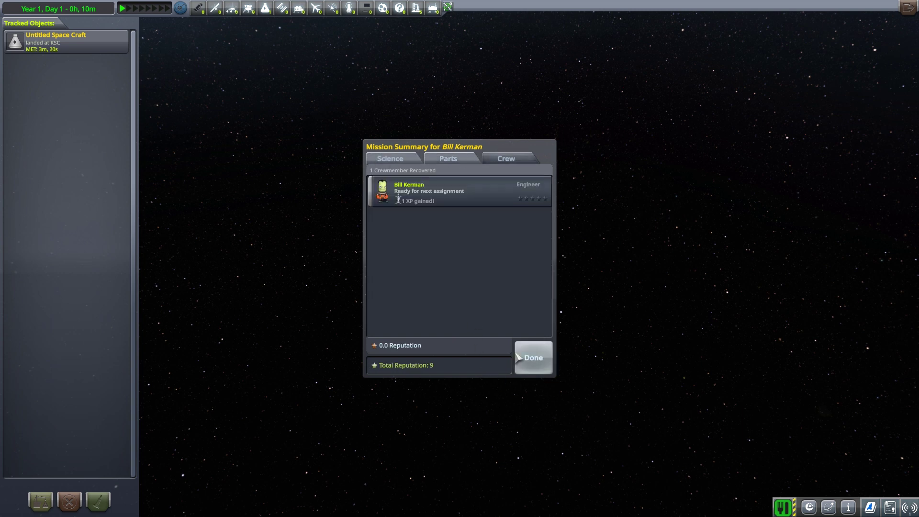
left_click(533, 356)
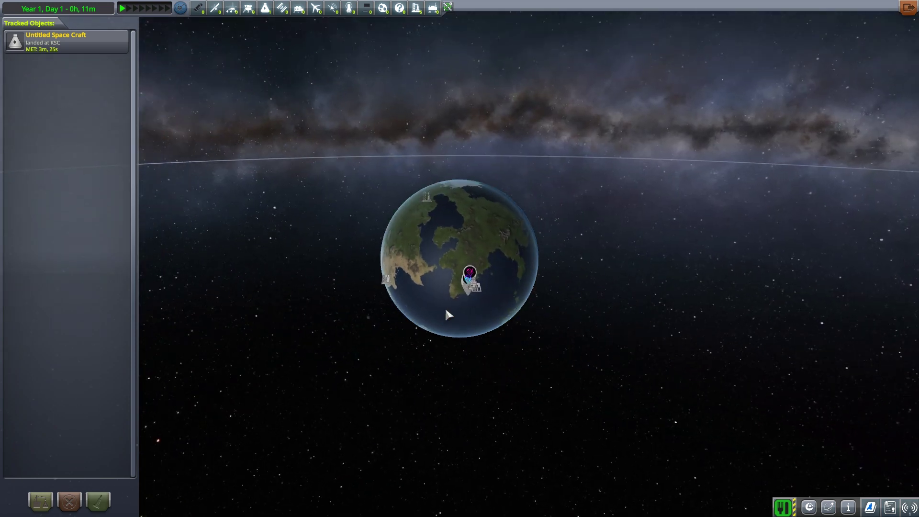
scroll(444, 306, "up", 6)
Rotate the Tracking Station's view of Kerbin.
left_click_drag(497, 237, 482, 217)
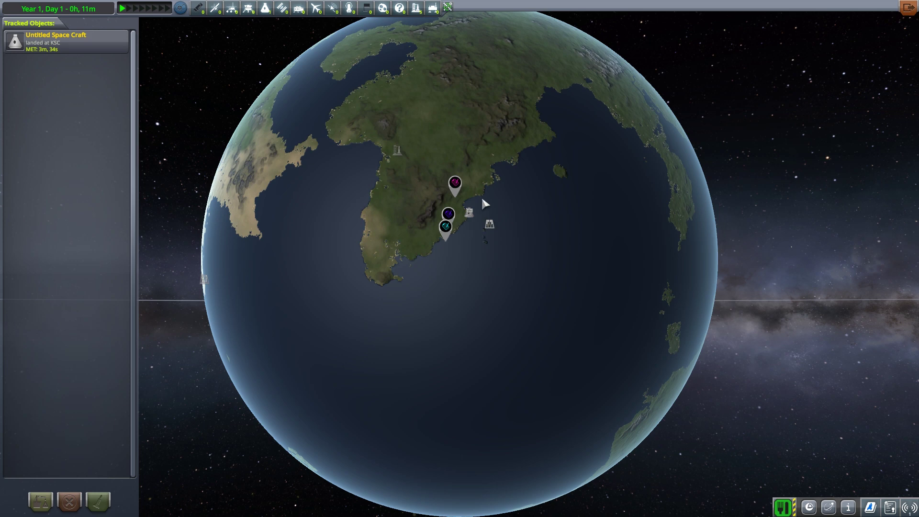
mouse_move(482, 200)
left_mouse_down()
mouse_move(483, 241)
mouse_move(459, 204)
left_mouse_up()
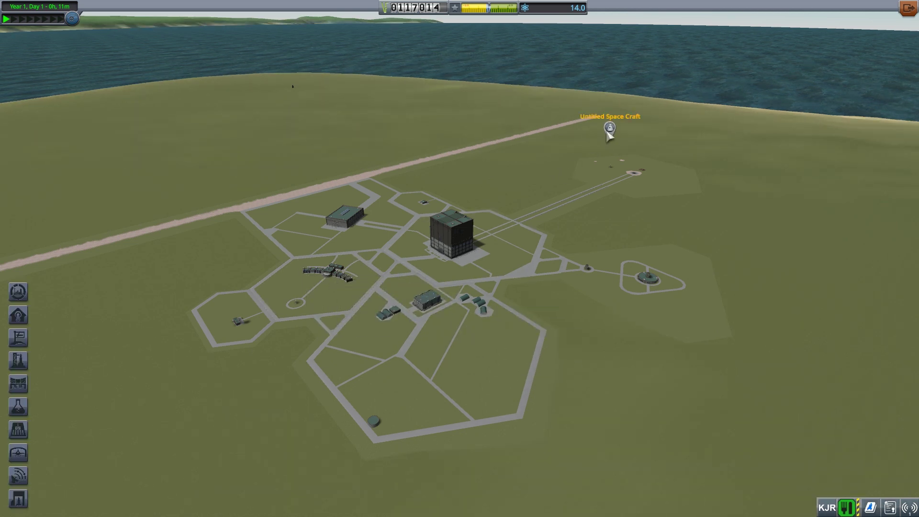
Research Engineering 101 in R&D for 5 science and return to the Space Center.
left_click_drag(606, 171, 438, 346)
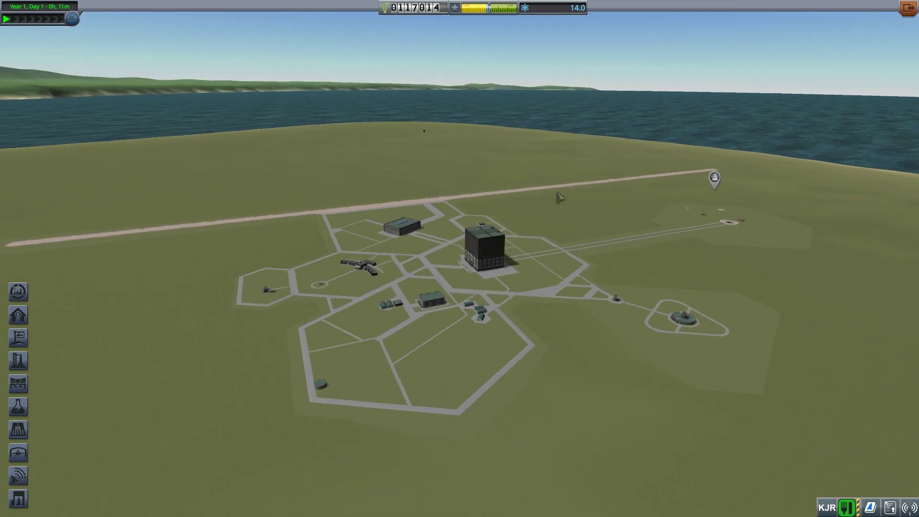
left_click(391, 352)
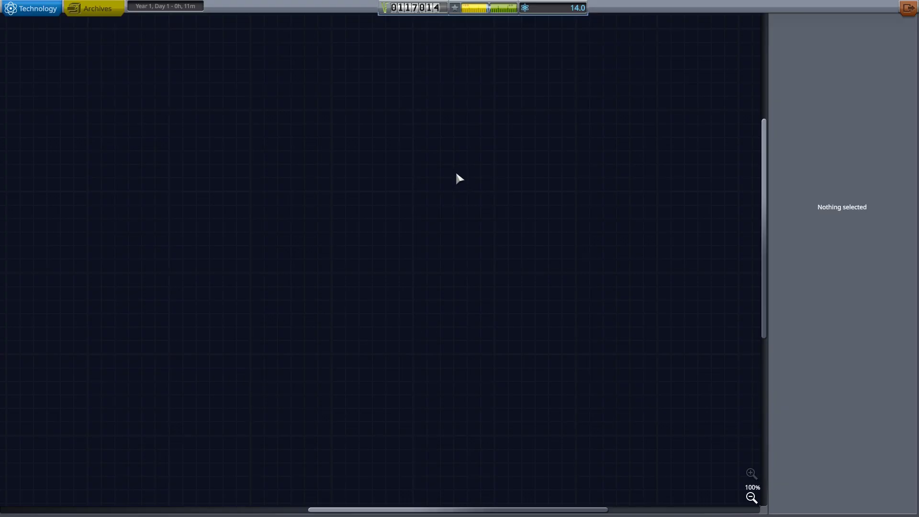
left_click(222, 240)
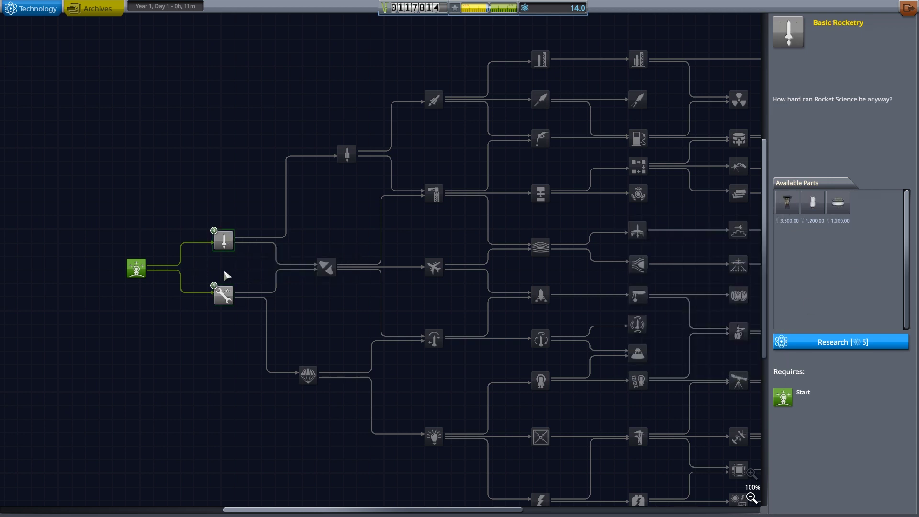
left_click(832, 342)
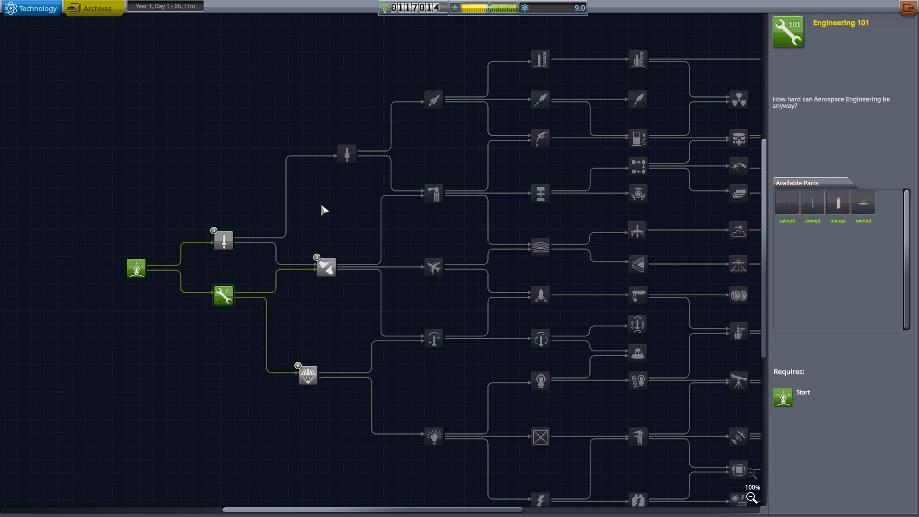
left_click(906, 10)
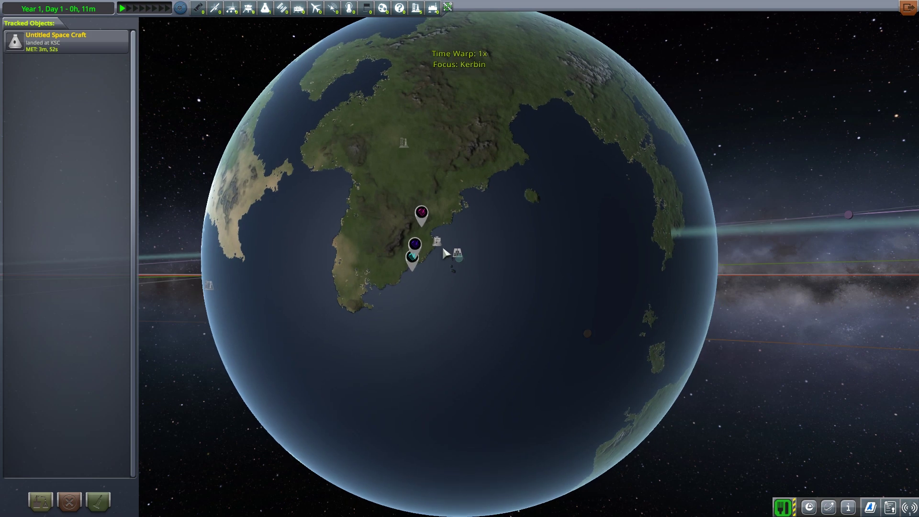
Recover the landed Untitled Space Craft from the Tracking Station and close the mission summary.
left_click(415, 247)
scroll(445, 251, "up", 3)
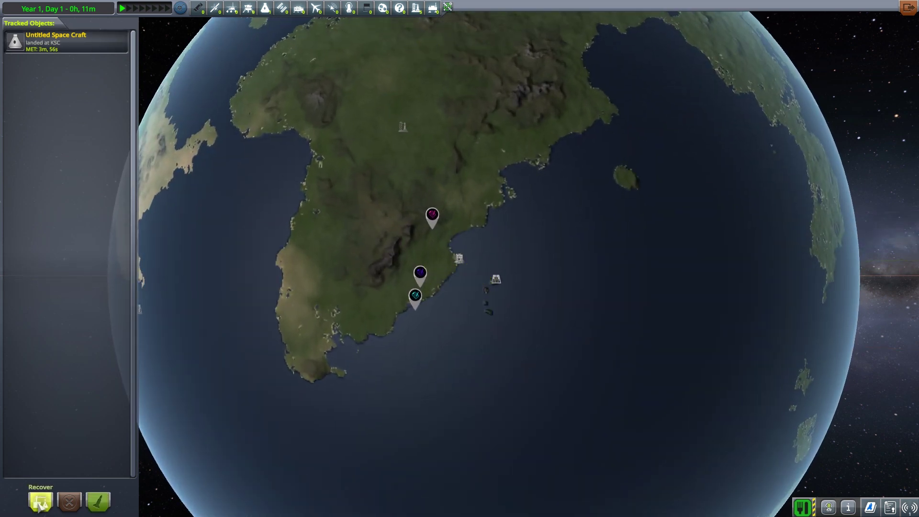
left_click(41, 501)
left_click(448, 265)
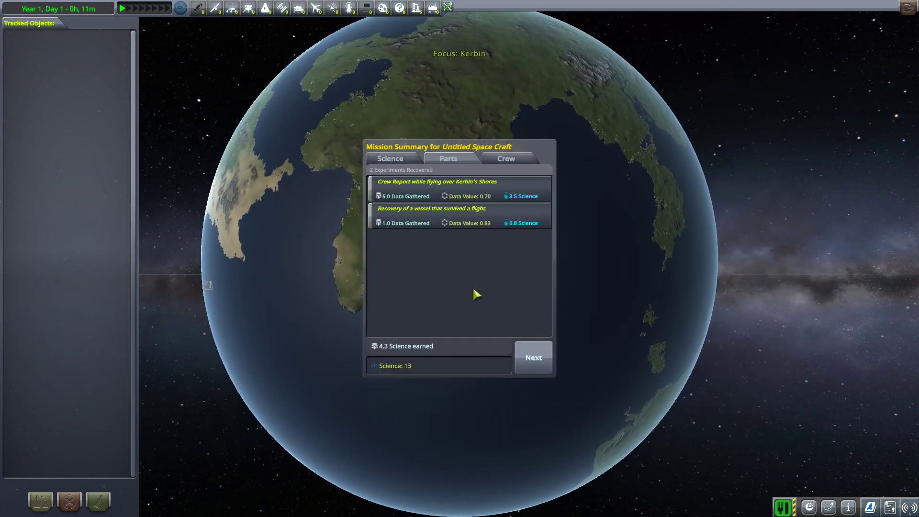
left_click(524, 367)
left_click(524, 367)
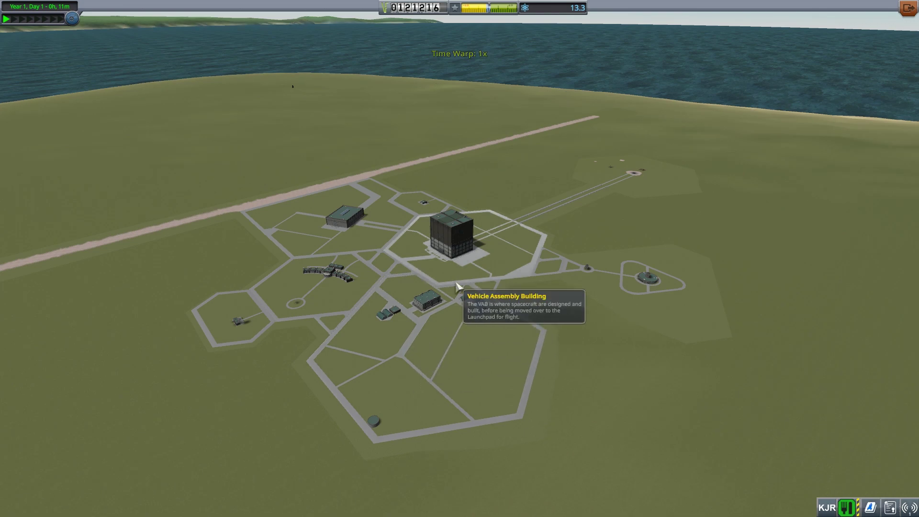
Research Basic Rocketry in R&D, then view the Survivability node.
left_click(428, 314)
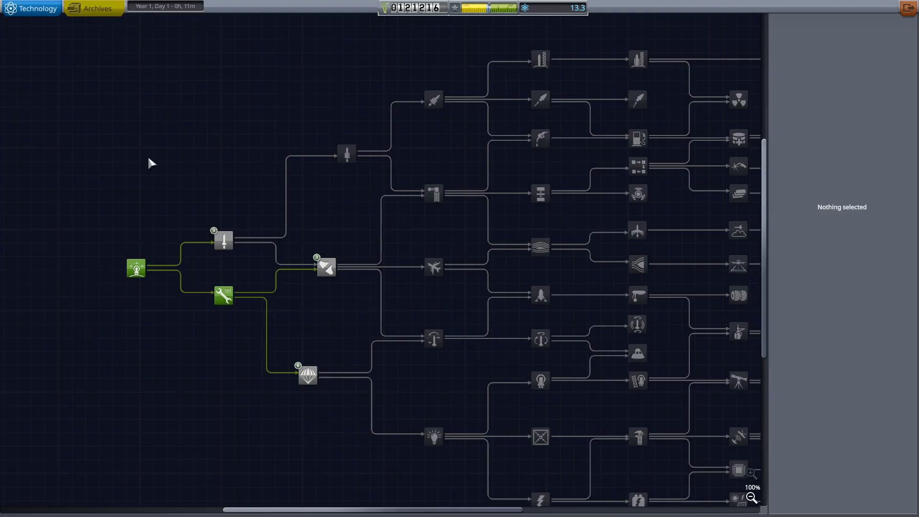
left_click(223, 239)
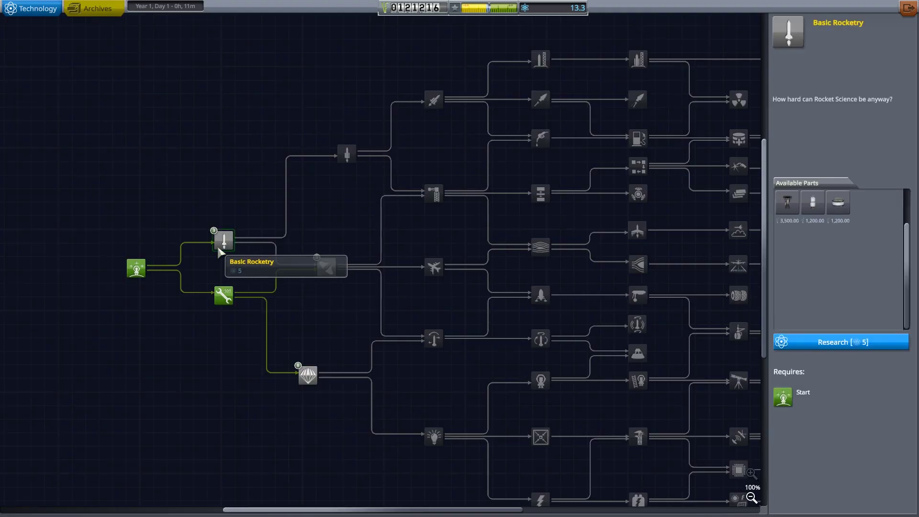
left_click(829, 343)
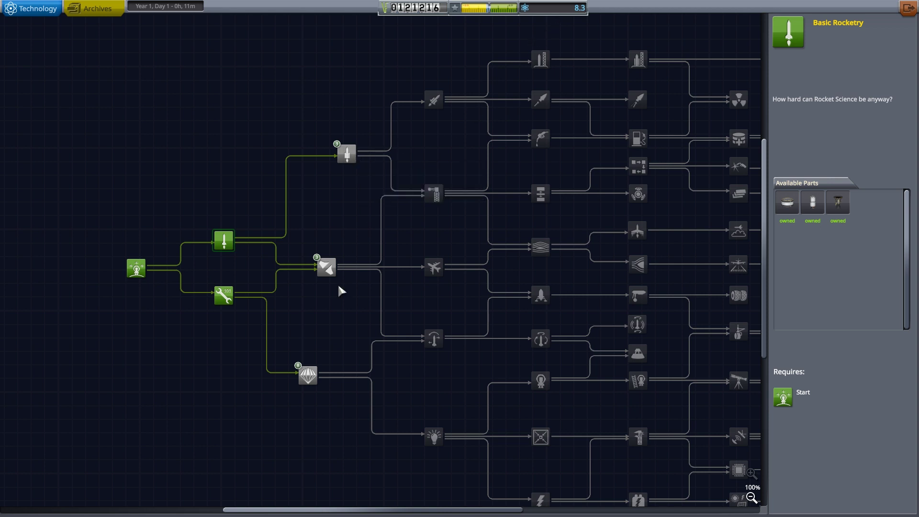
left_click(308, 375)
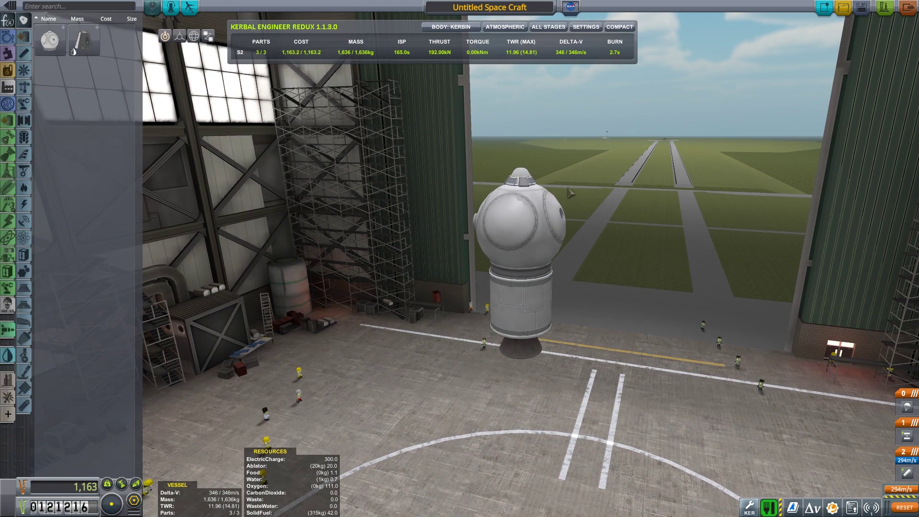
Detach the fuel tank and engine from the pod and discard them.
left_click_drag(570, 192, 287, 143)
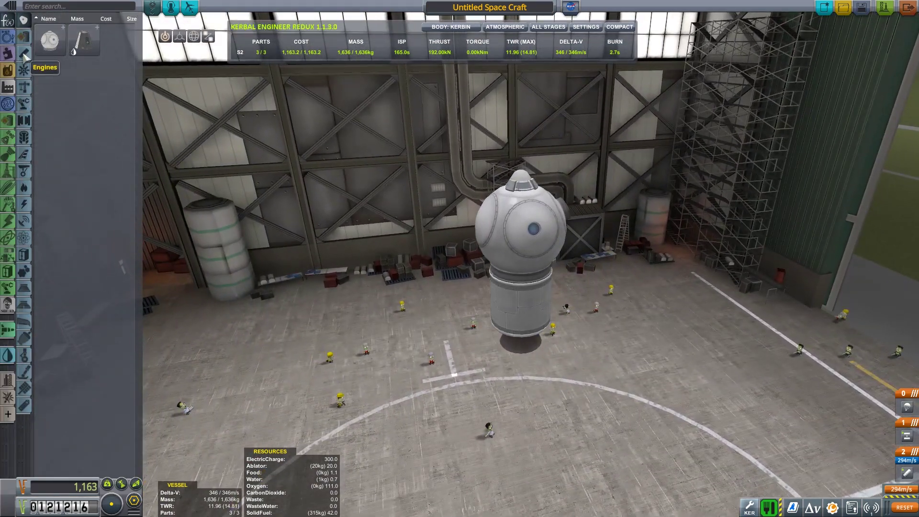
left_click(23, 53)
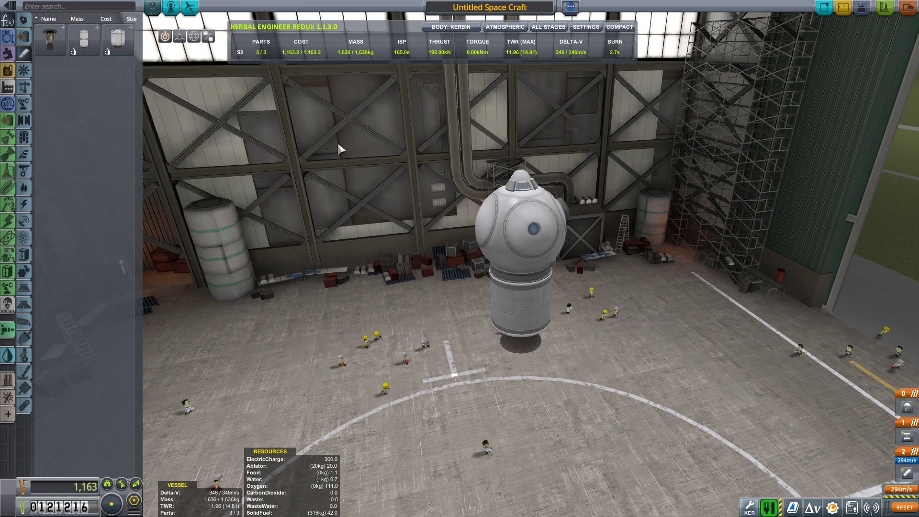
left_click_drag(337, 141, 323, 124)
left_click(520, 309)
left_click(57, 373)
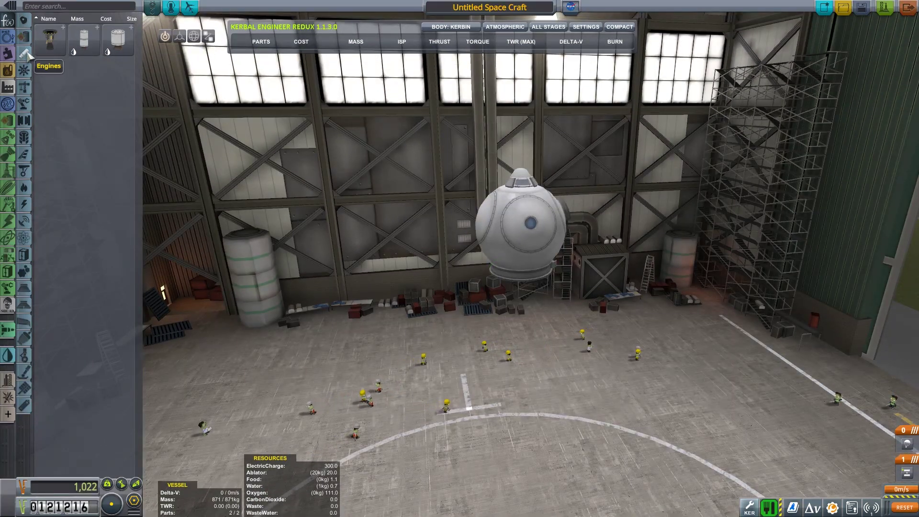
Attach an FL-T100 fuel tank under the pod and an LV-T45 Swivel engine below it.
left_click(24, 37)
left_click(50, 38)
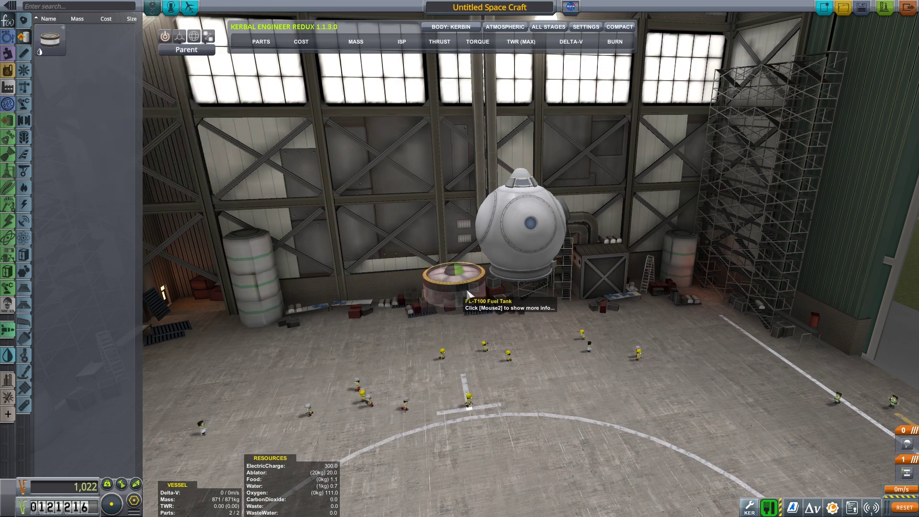
left_click(522, 291)
left_click_drag(503, 359, 502, 216)
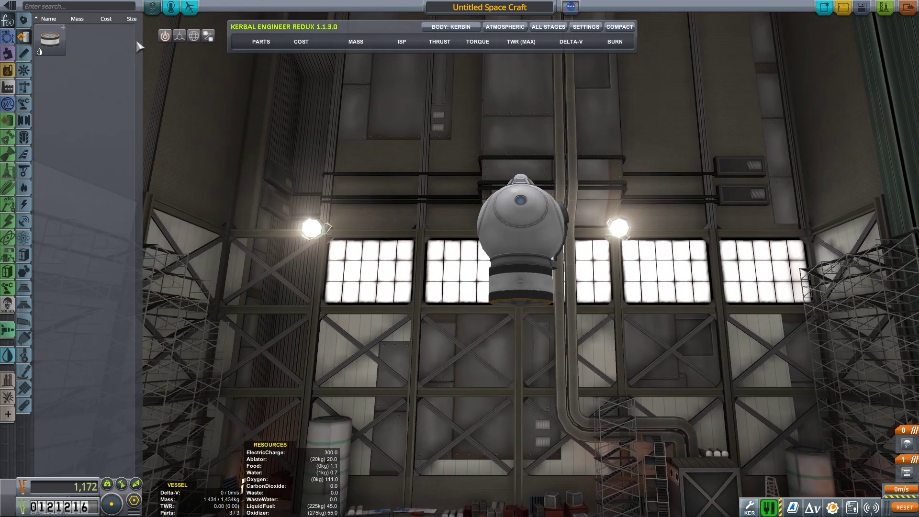
left_click(25, 53)
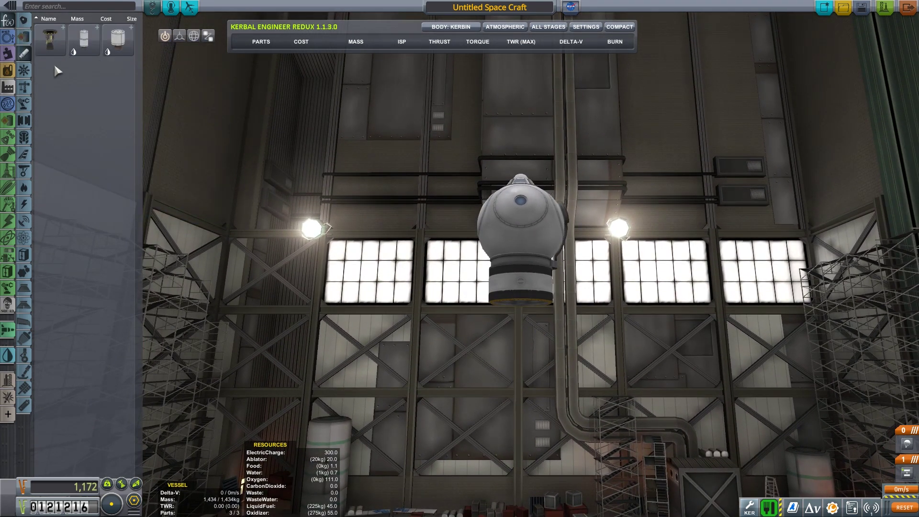
left_click(52, 41)
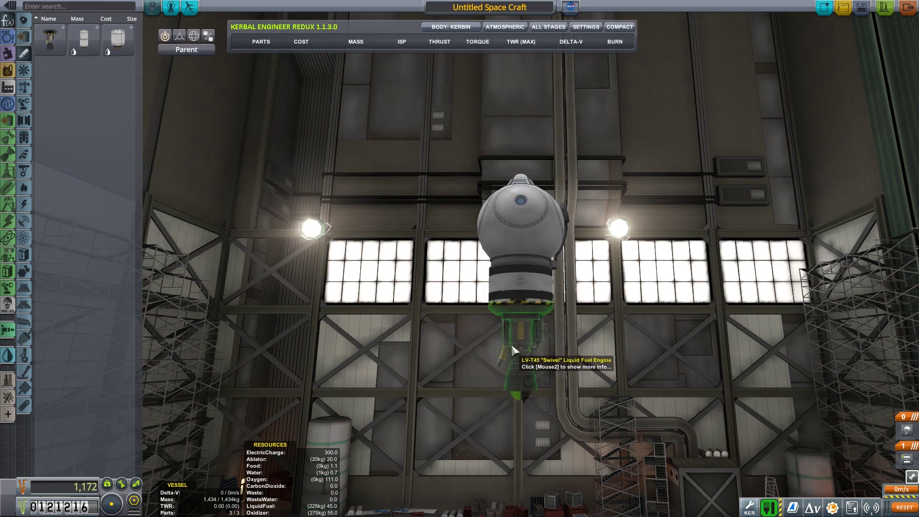
left_click(523, 331)
right_click(330, 282)
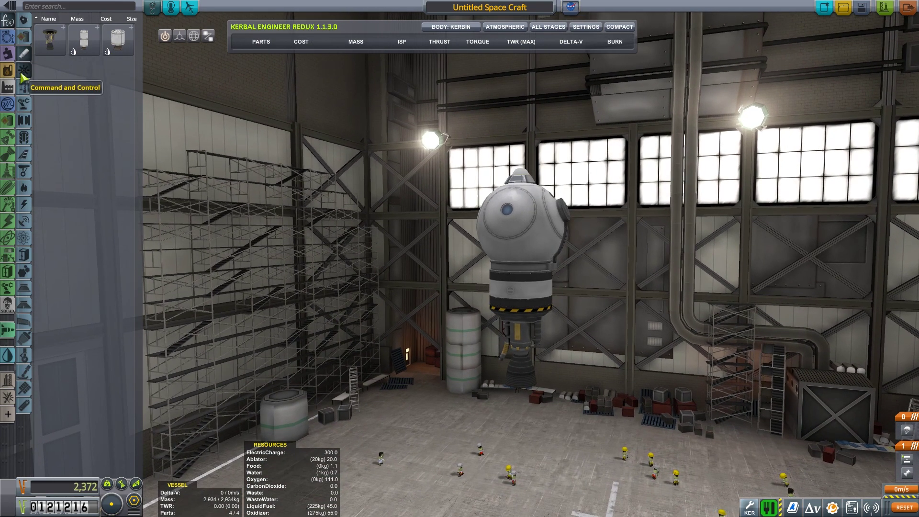
Attach a decoupler beneath the rocket.
left_click(25, 104)
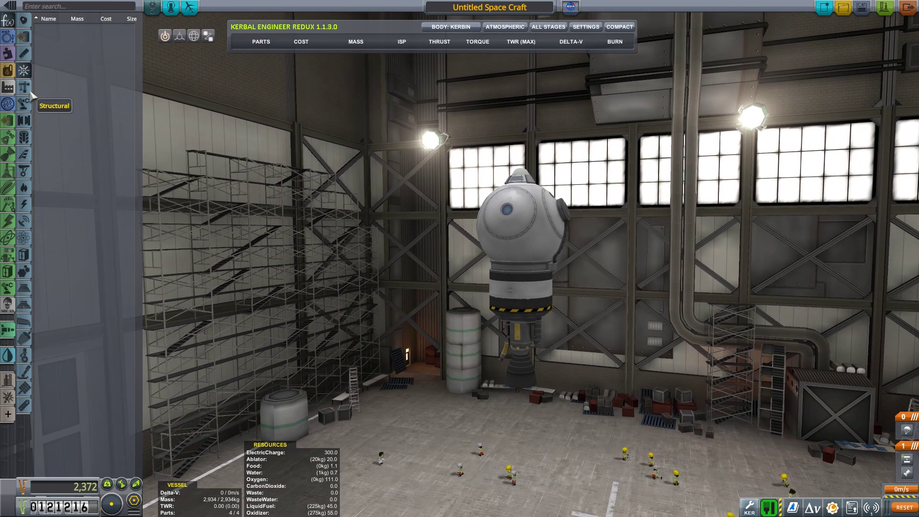
left_click(25, 121)
left_click(51, 39)
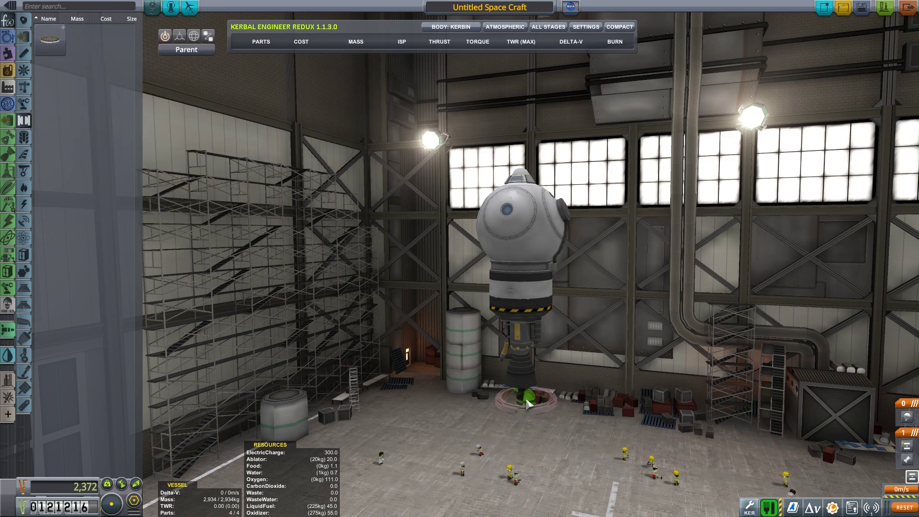
left_click(526, 401)
left_click_drag(459, 287, 460, 180)
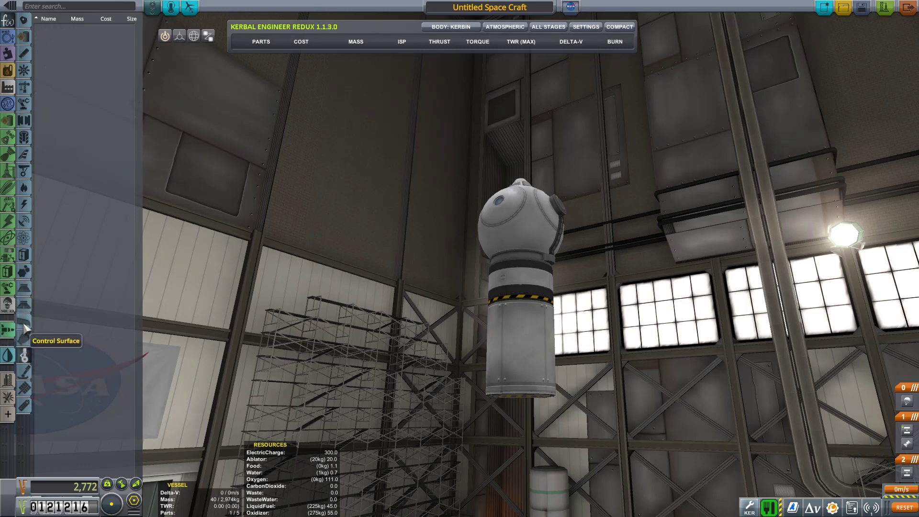
Try an RT-10 Hammer booster under the capsule, then remove and discard it.
left_click(26, 157)
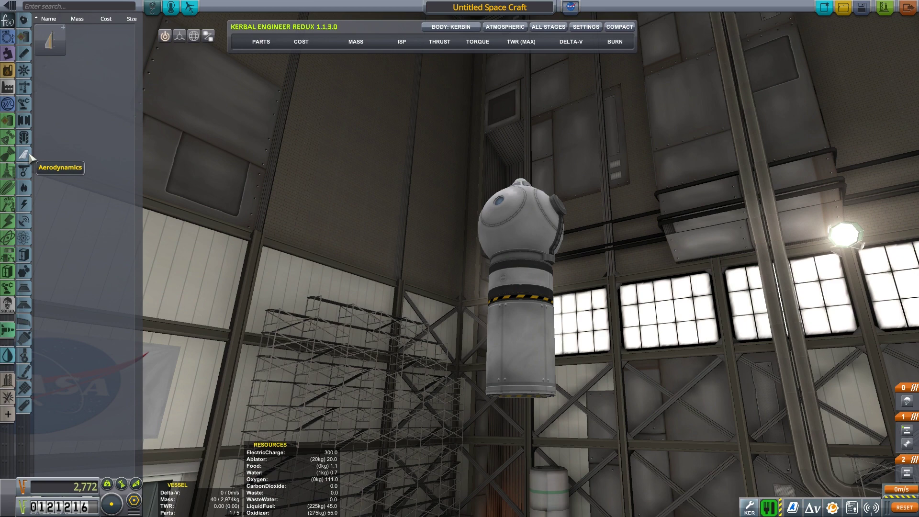
left_click(25, 70)
left_click(50, 39)
left_click(490, 433)
scroll(430, 301, "down", 5)
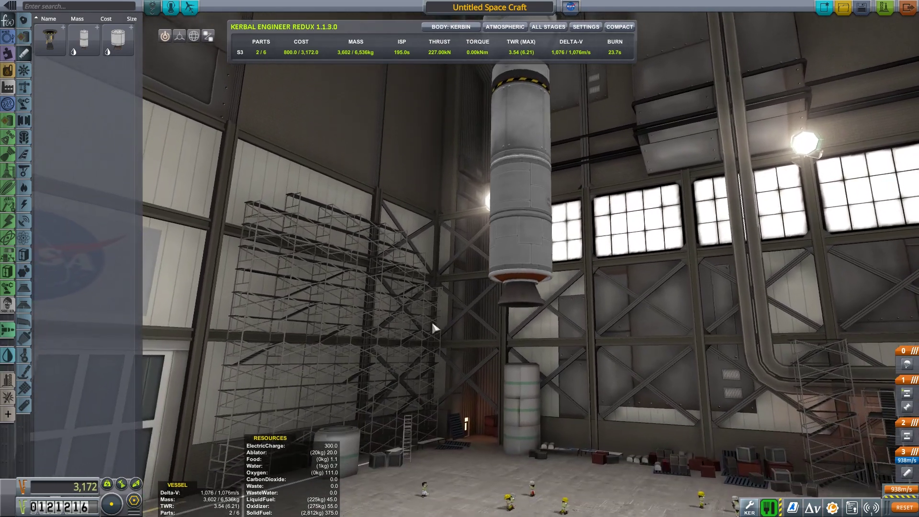
left_click(521, 215)
left_click(86, 143)
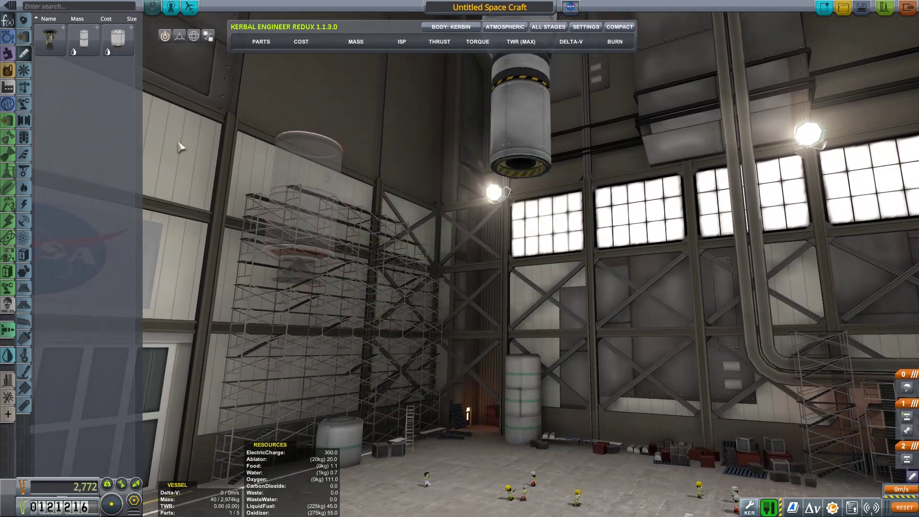
Set the fuel tank aside on the floor and delete the capsule.
left_click(24, 87)
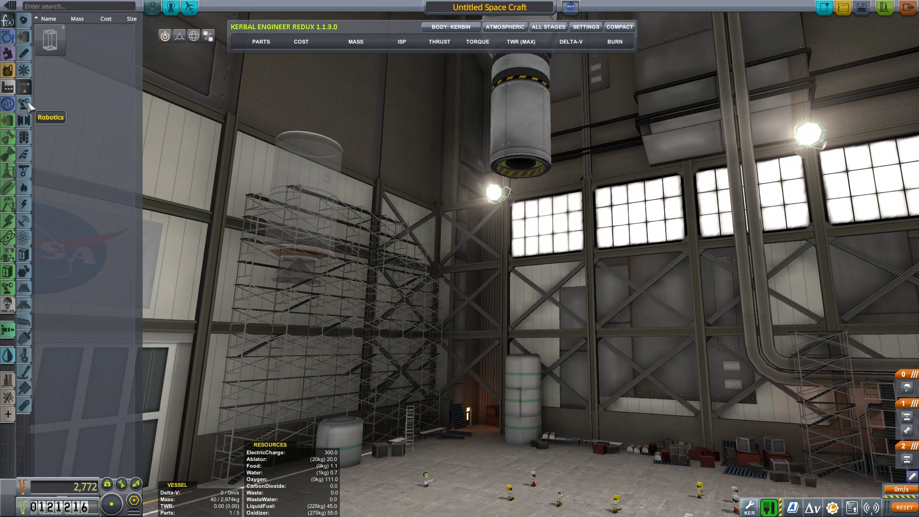
scroll(431, 215, "down", 6)
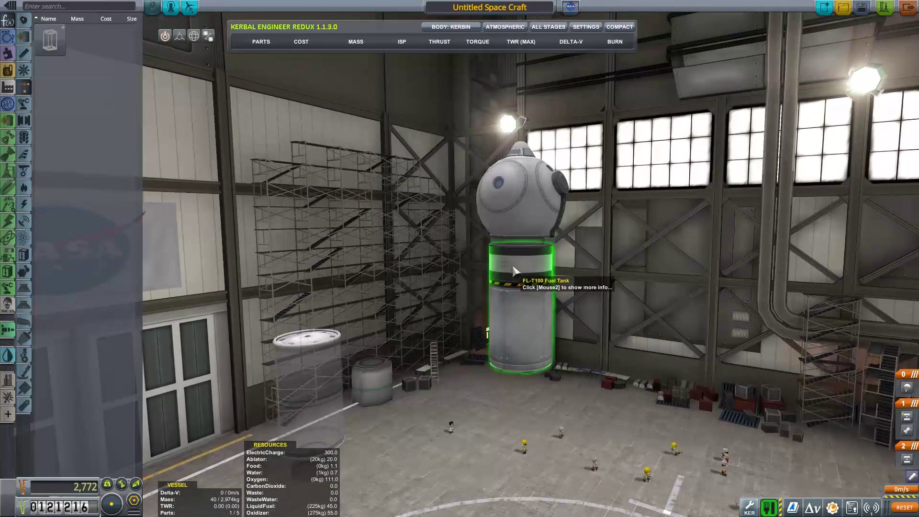
left_click(513, 271)
left_click(423, 302)
left_click(521, 193)
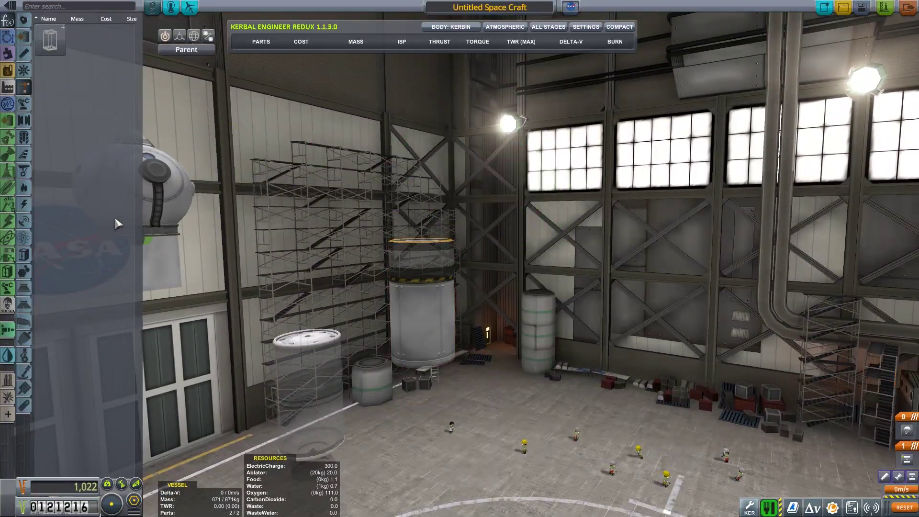
left_click(86, 215)
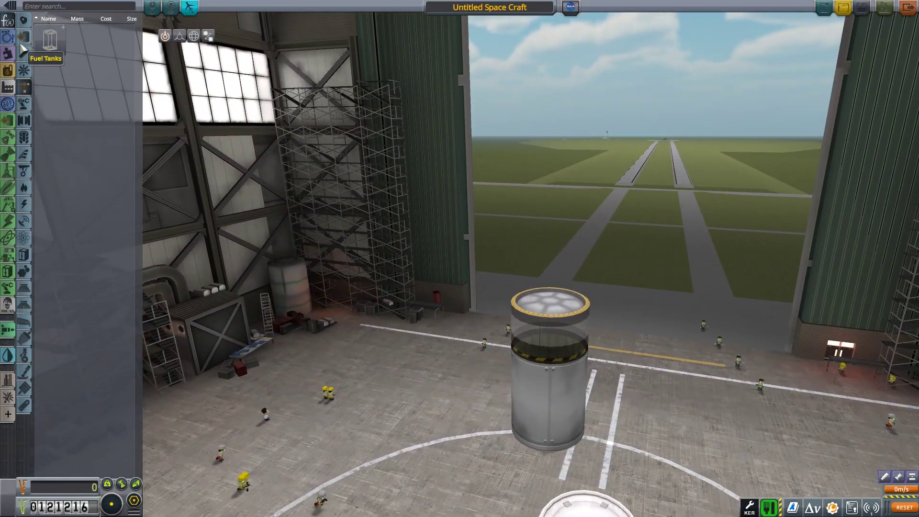
Place a new command pod with the fuel tank and a decoupler beneath it.
left_click(50, 39)
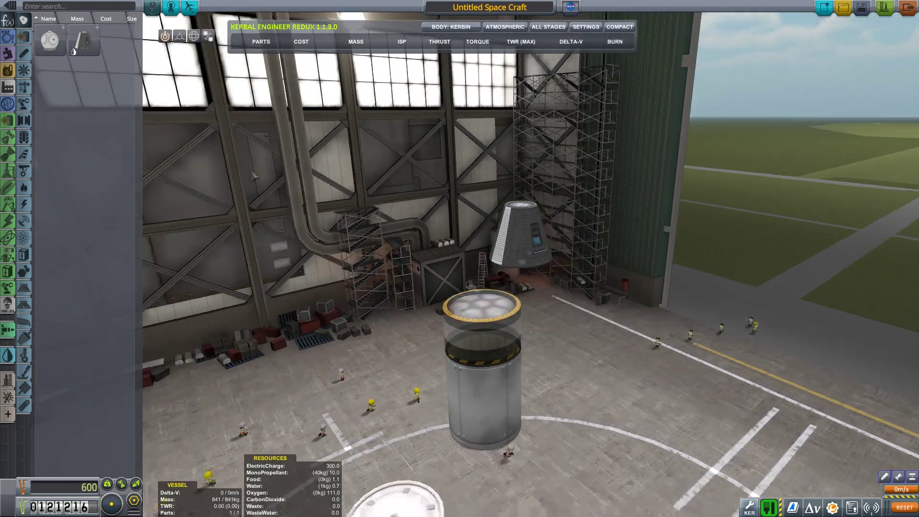
left_click_drag(502, 215, 401, 310)
left_click(402, 311)
left_click(520, 321)
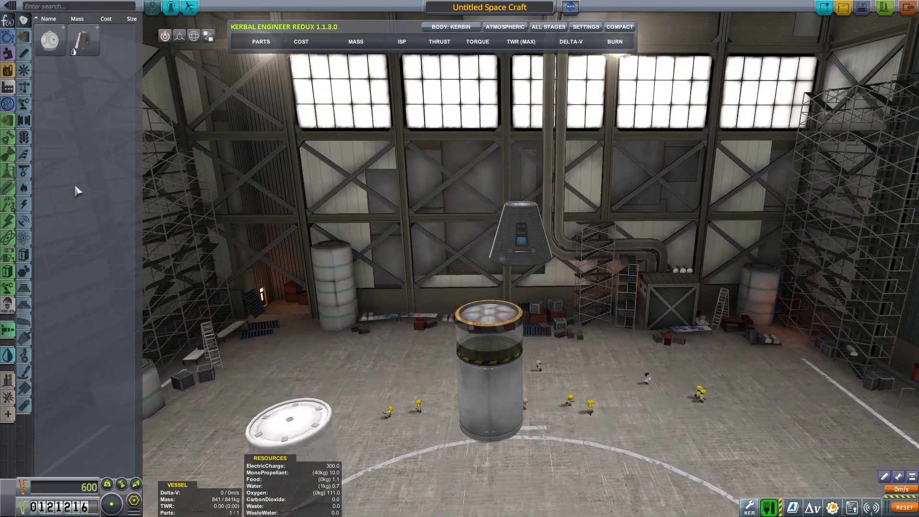
left_click(25, 137)
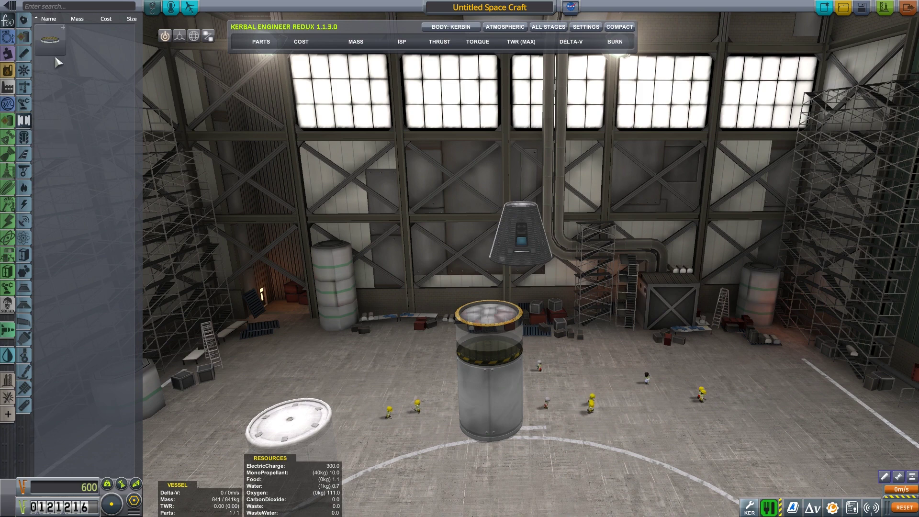
left_click(50, 39)
left_click(503, 310)
left_click(521, 287)
Remove the bottom decoupler and mount an RT-5 Flea beneath the fuel tank.
mouse_move(521, 287)
left_mouse_down()
mouse_move(542, 285)
mouse_move(334, 155)
left_mouse_up()
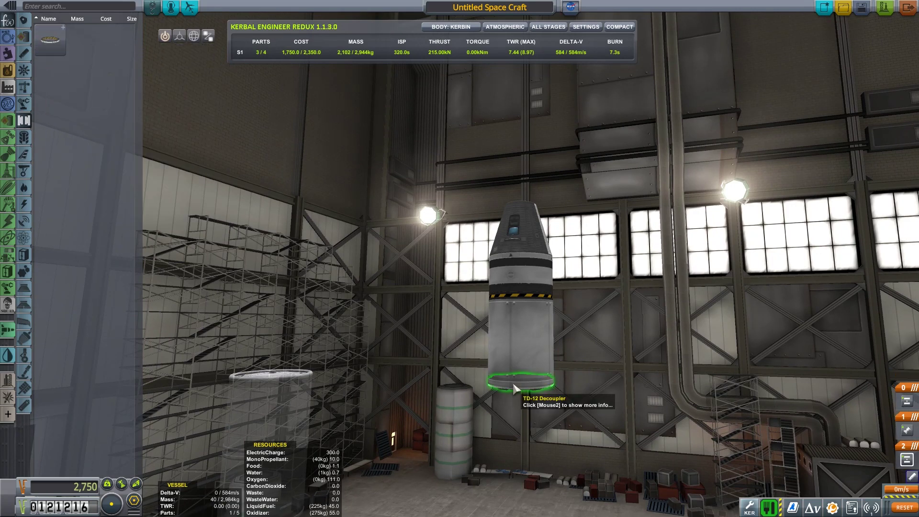
left_click(516, 389)
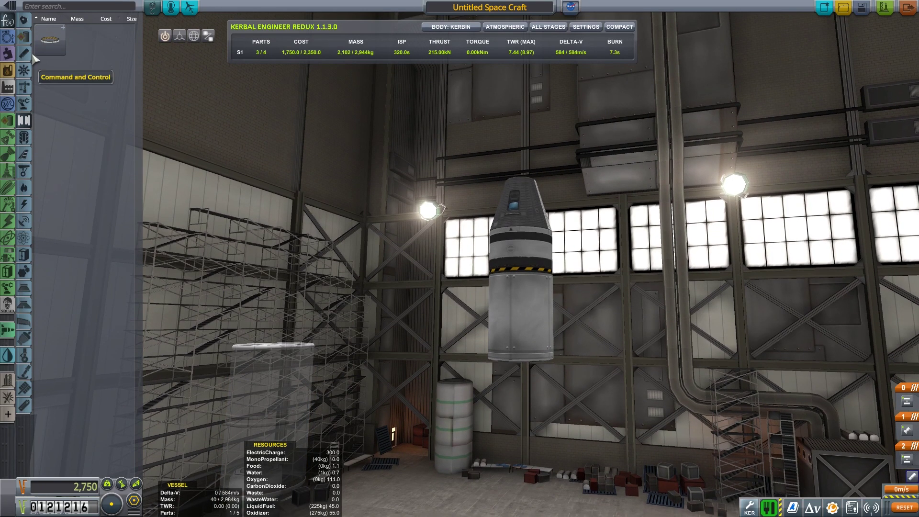
left_click(23, 56)
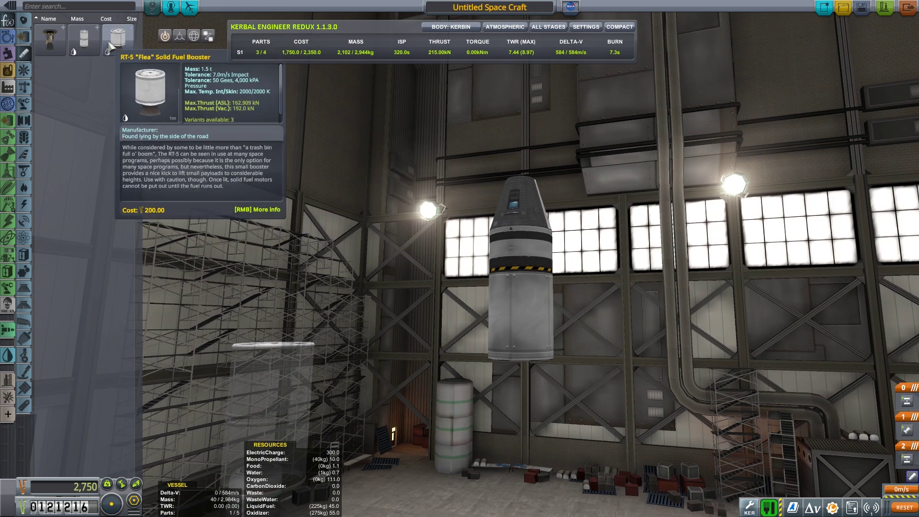
left_click(50, 40)
left_click(521, 393)
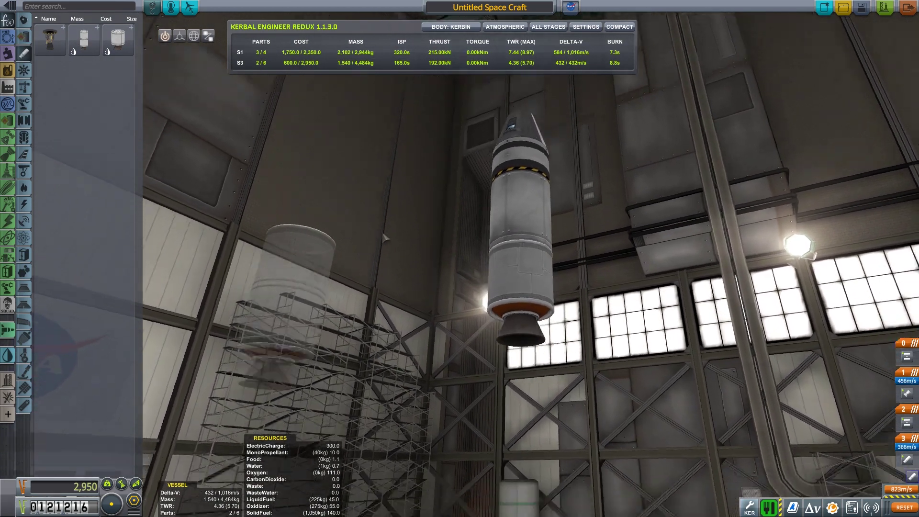
Add a TD-12 decoupler below the Flea with an RT-10 Hammer booster under it.
left_click_drag(385, 237, 359, 259)
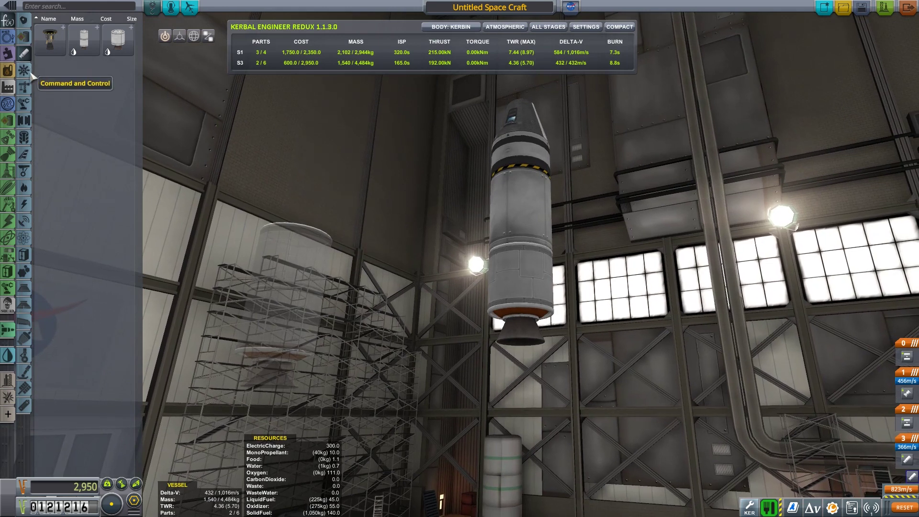
left_click(23, 120)
left_click(50, 39)
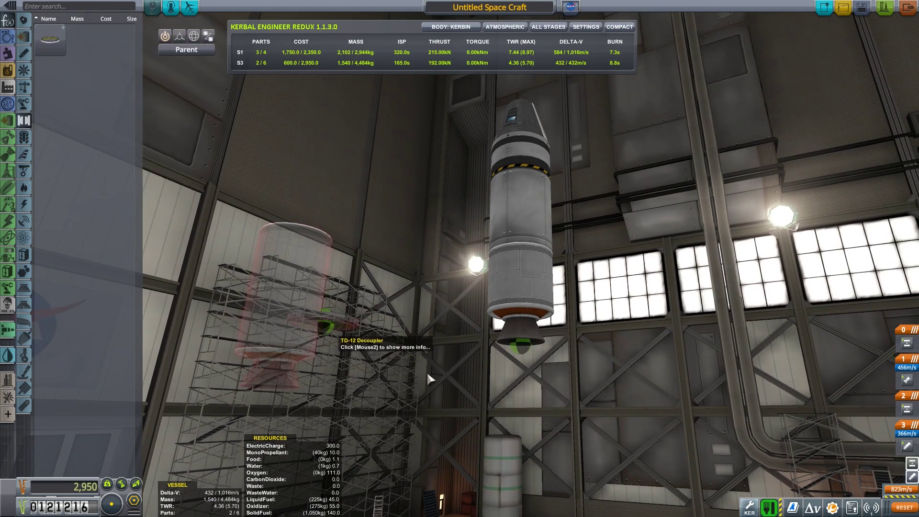
left_click(511, 363)
left_click(509, 338, "alt")
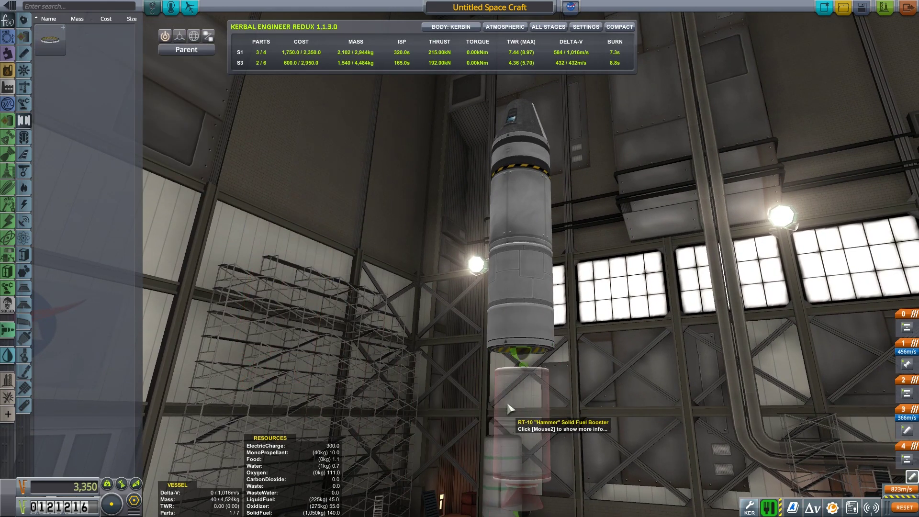
left_click(502, 402)
left_click_drag(642, 375, 617, 359)
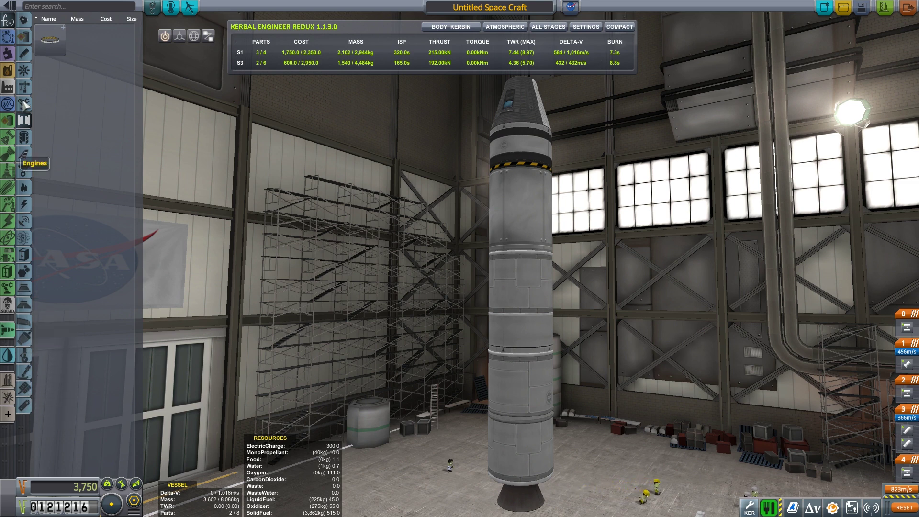
Attach Basic Fins around the booster base.
left_click(24, 69)
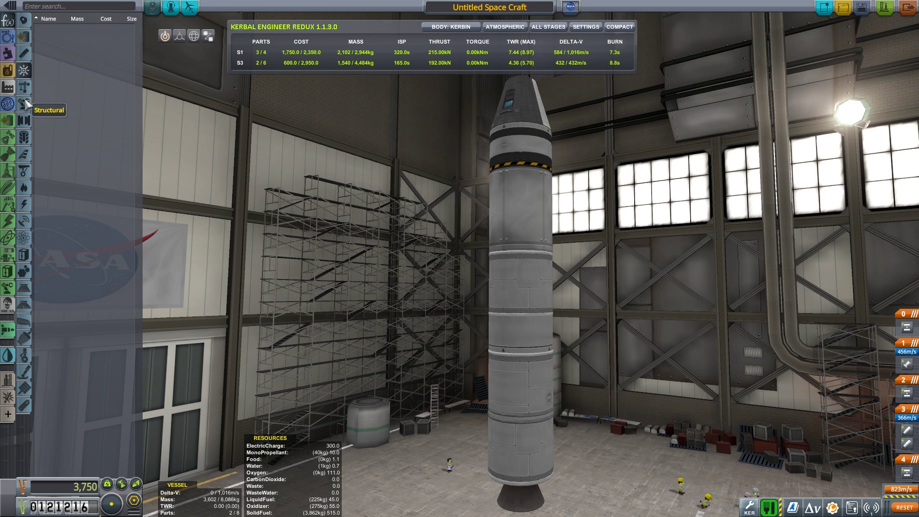
left_click(24, 120)
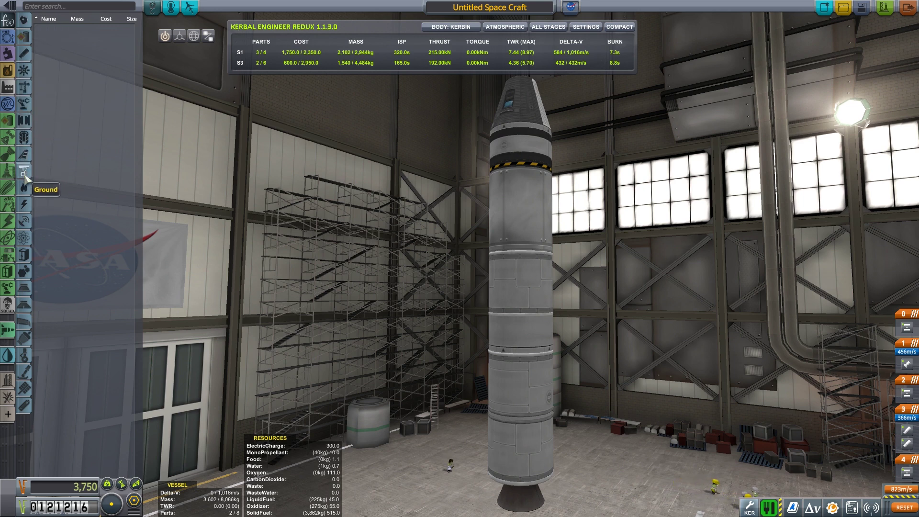
left_click(25, 173)
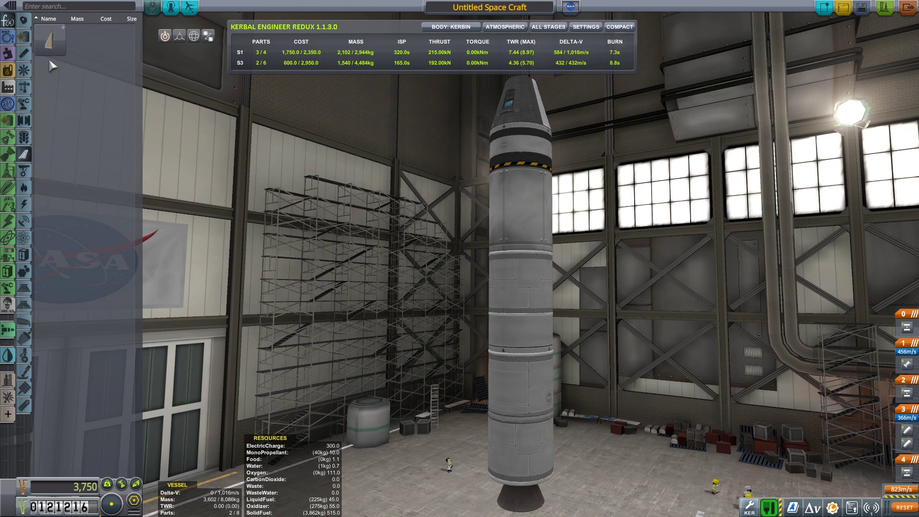
left_click(50, 39)
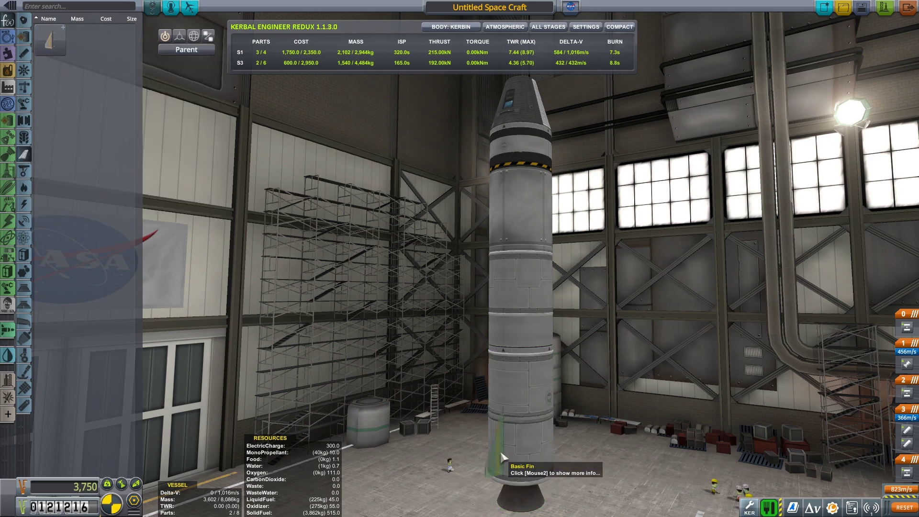
left_click(502, 457)
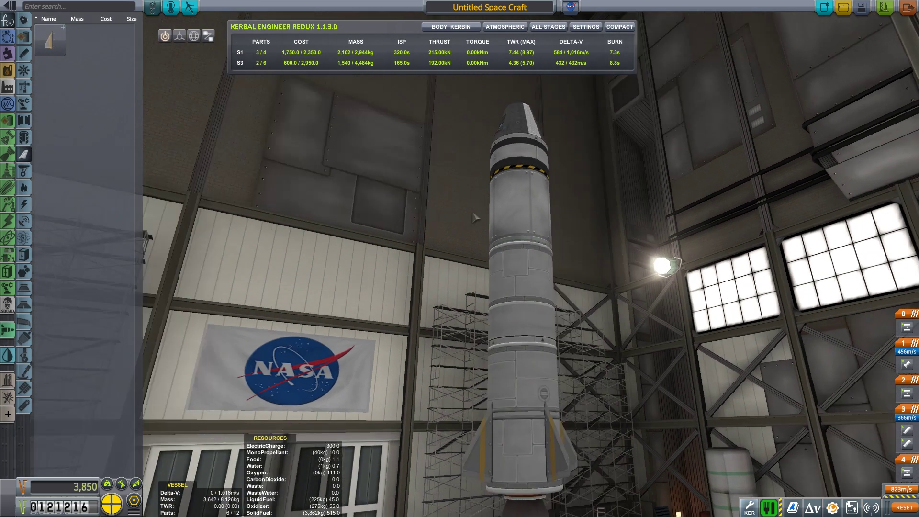
scroll(469, 207, "up", 2)
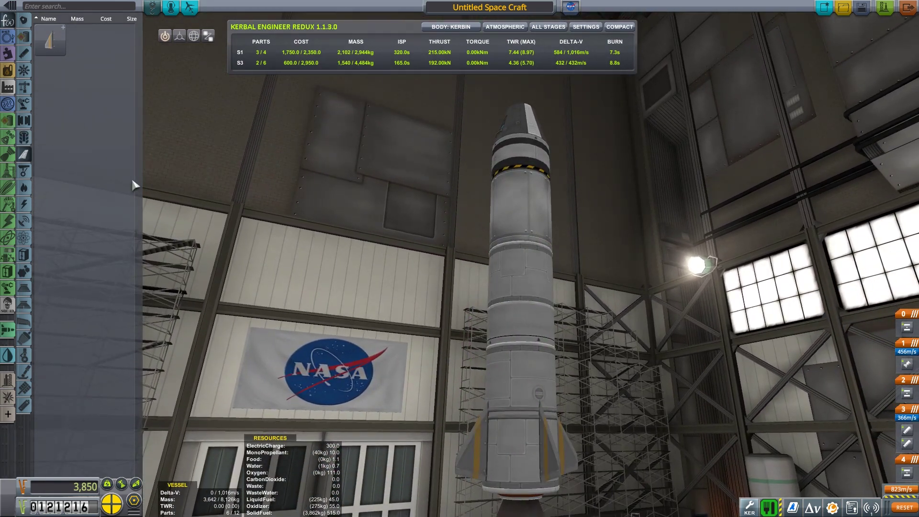
Fit a 2HOT Thermometer to the rocket.
left_click(24, 187)
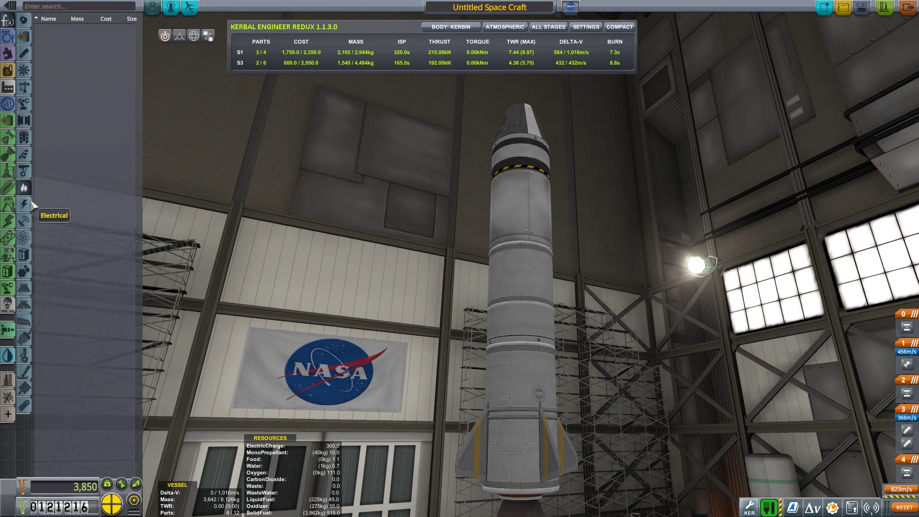
left_click(24, 204)
left_click(24, 220)
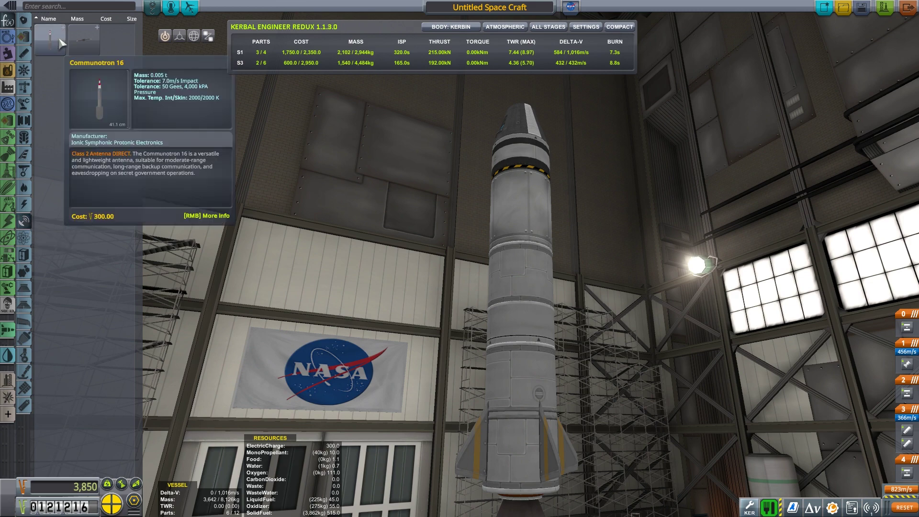
left_click(26, 242)
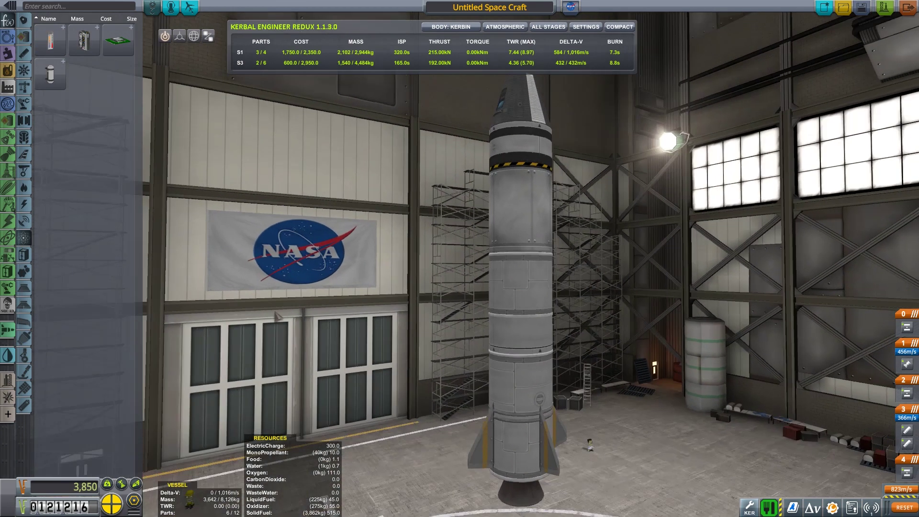
left_click_drag(142, 197, 136, 86)
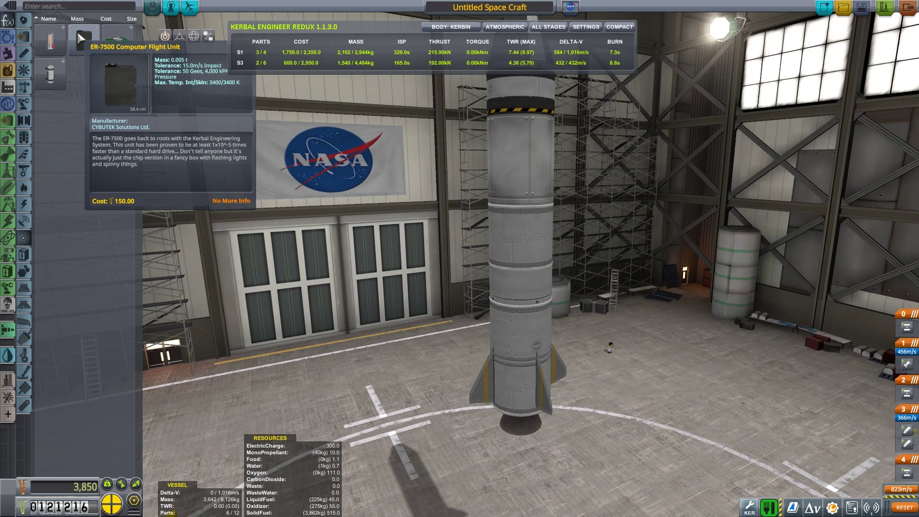
left_click(54, 41)
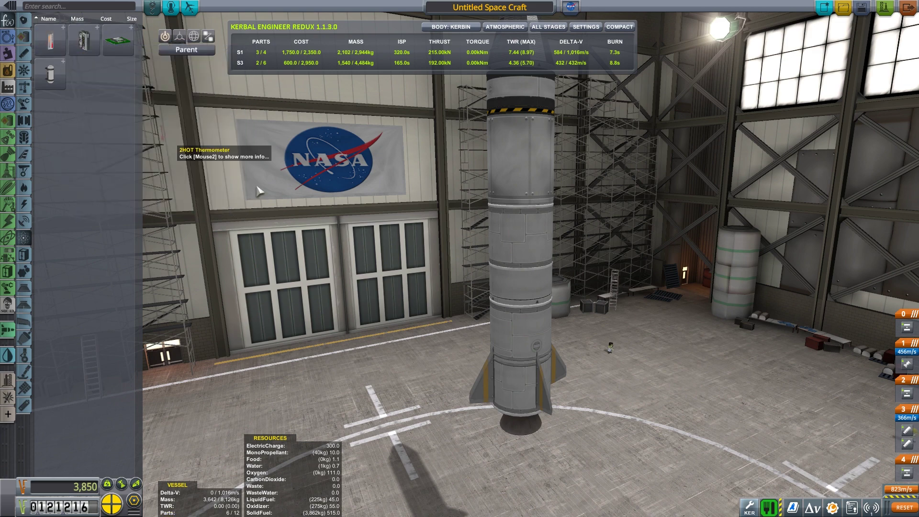
scroll(493, 216, "up", 3)
left_click(540, 267)
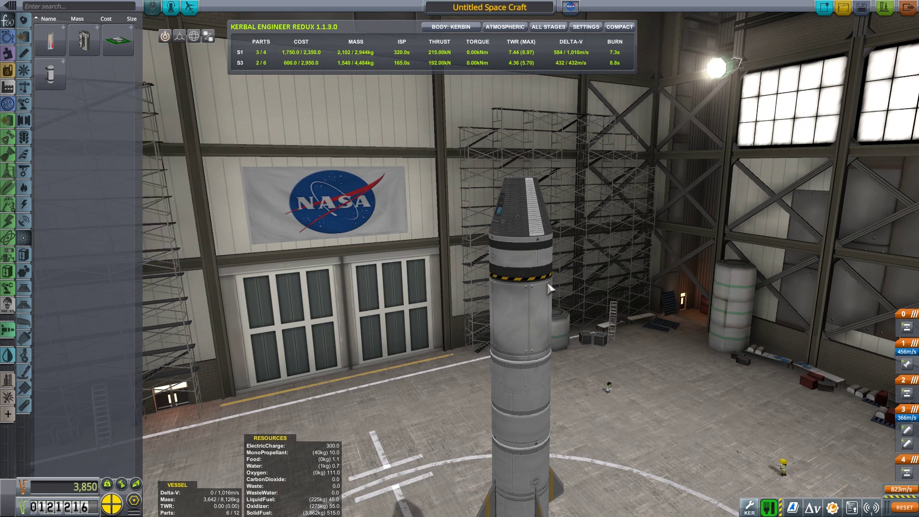
Place a Mk16 Parachute on top of the capsule.
left_click(24, 254)
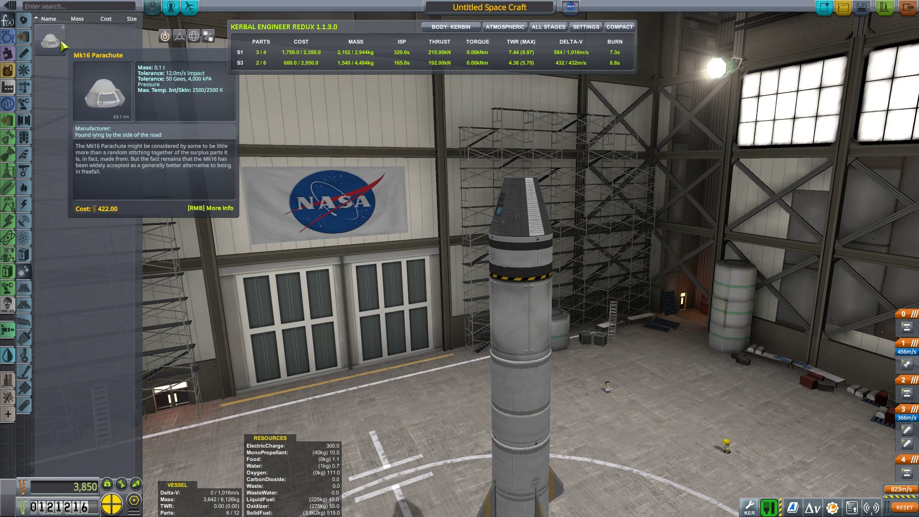
left_click(50, 41)
left_click(522, 174)
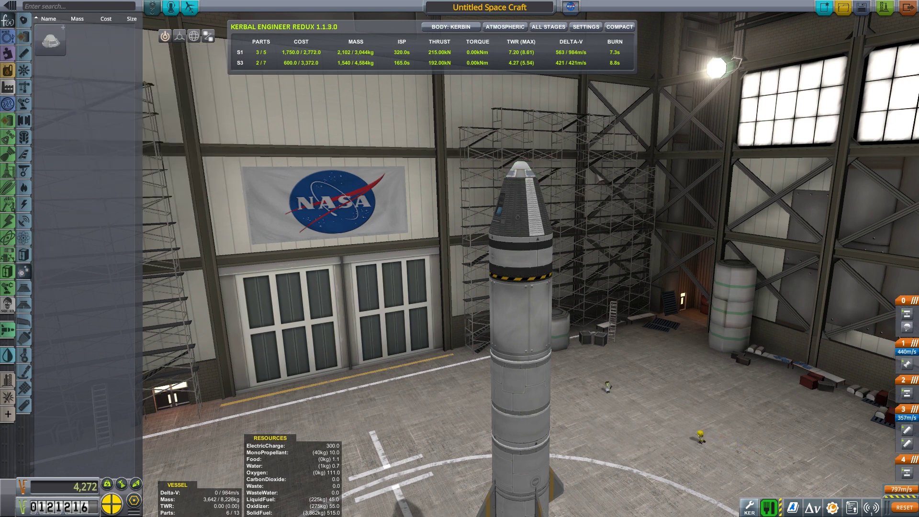
left_click_drag(522, 216, 646, 215)
scroll(596, 123, "up", 2)
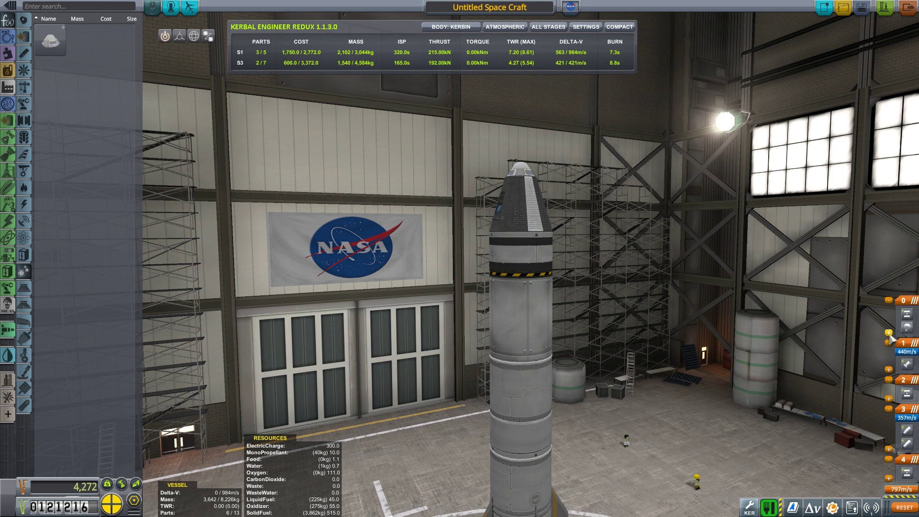
Reorder staging: the decoupler gets its own stage and the lower engine fires first.
left_click_drag(906, 312, 904, 322)
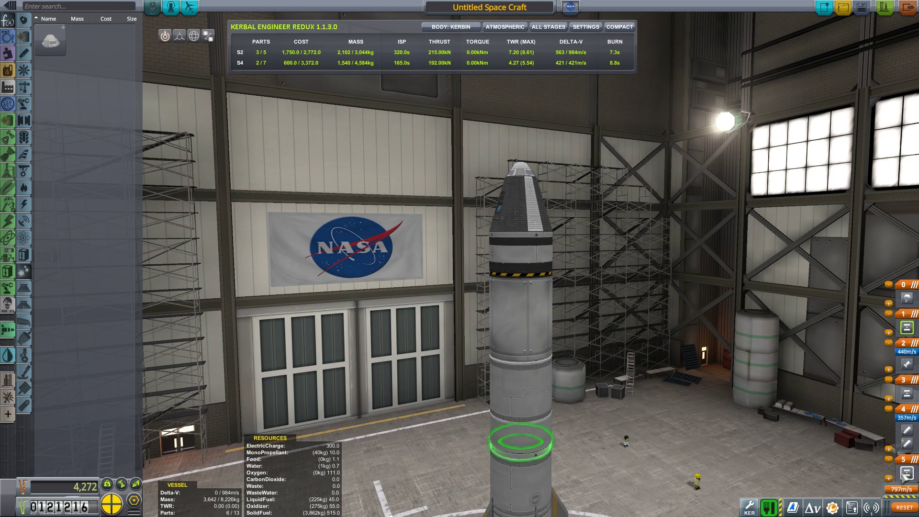
scroll(807, 375, "down", 5)
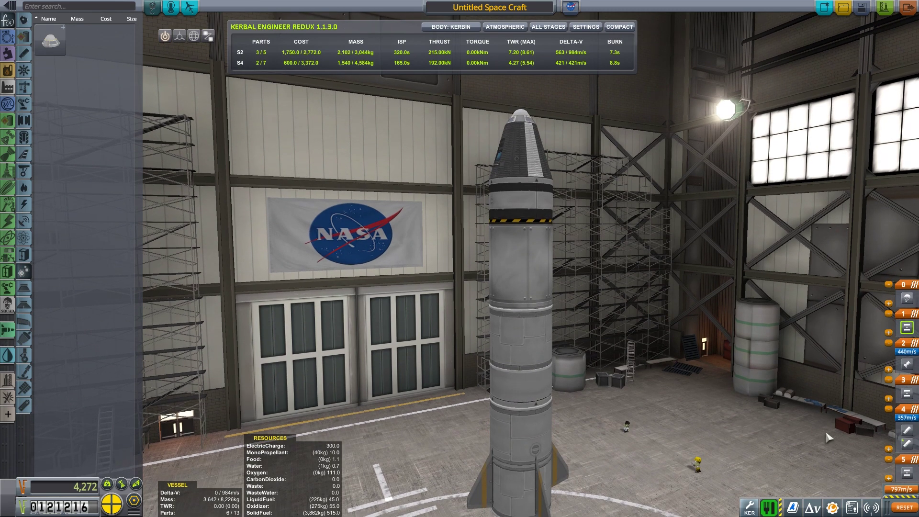
scroll(808, 375, "down", 3)
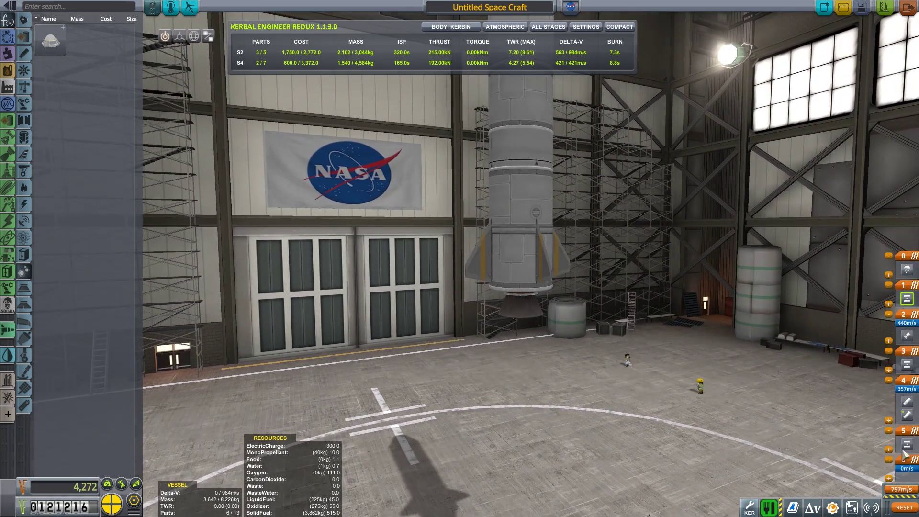
left_click_drag(908, 424, 905, 469)
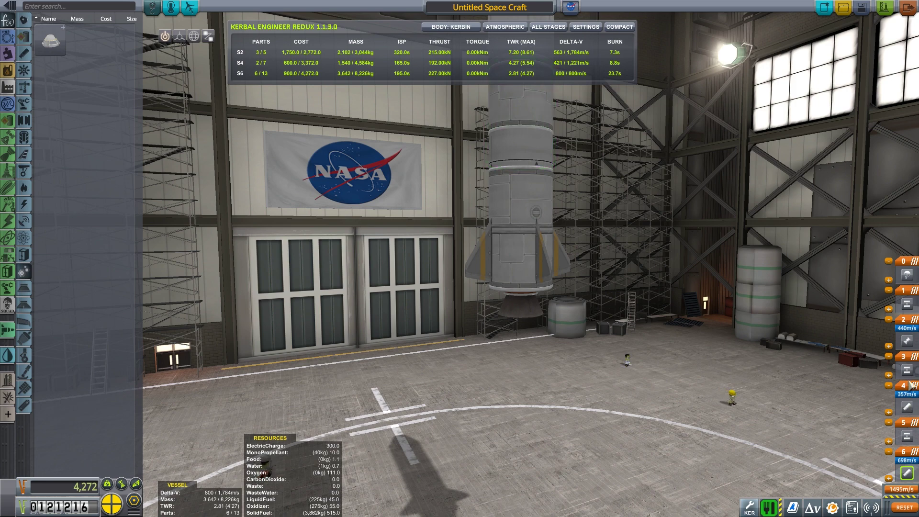
scroll(770, 357, "down", 3)
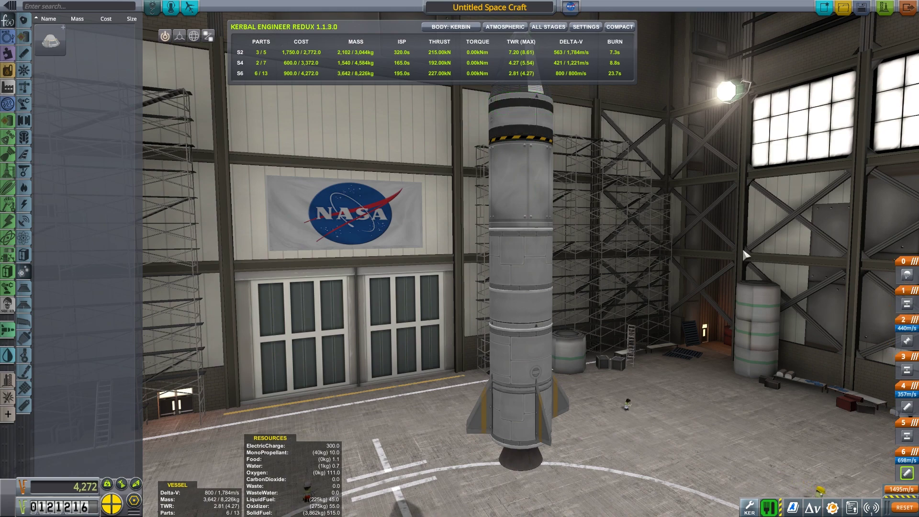
mouse_move(466, 234)
left_mouse_down()
mouse_move(413, 308)
mouse_move(477, 262)
mouse_move(435, 175)
left_mouse_up()
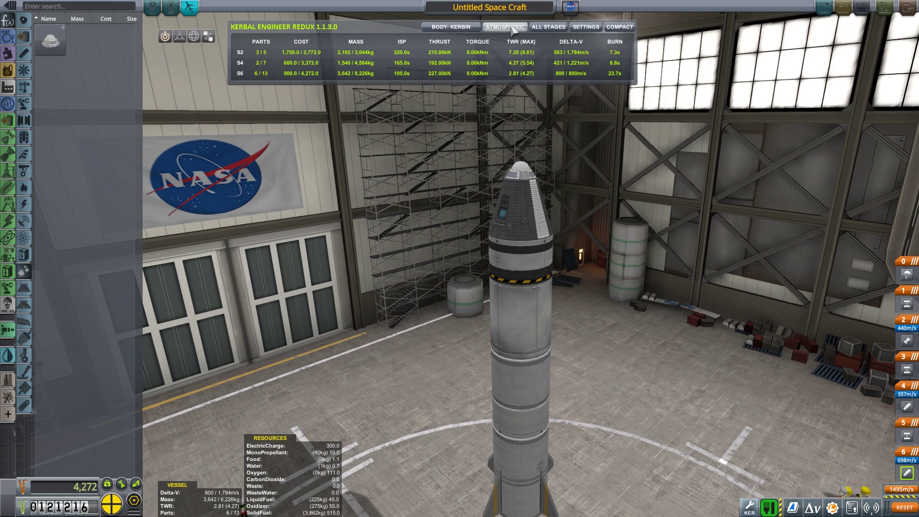
left_click(548, 27)
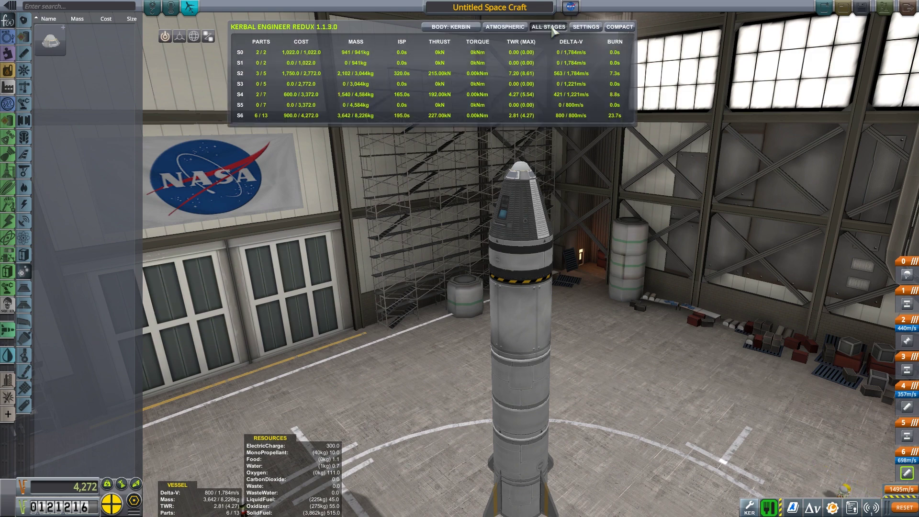
left_click(549, 28)
left_click(505, 26)
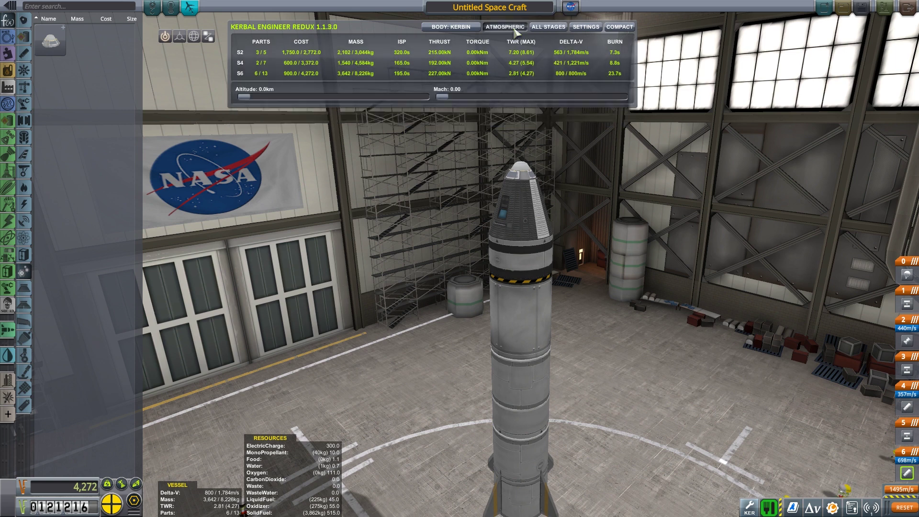
left_click(516, 31)
left_click(463, 29)
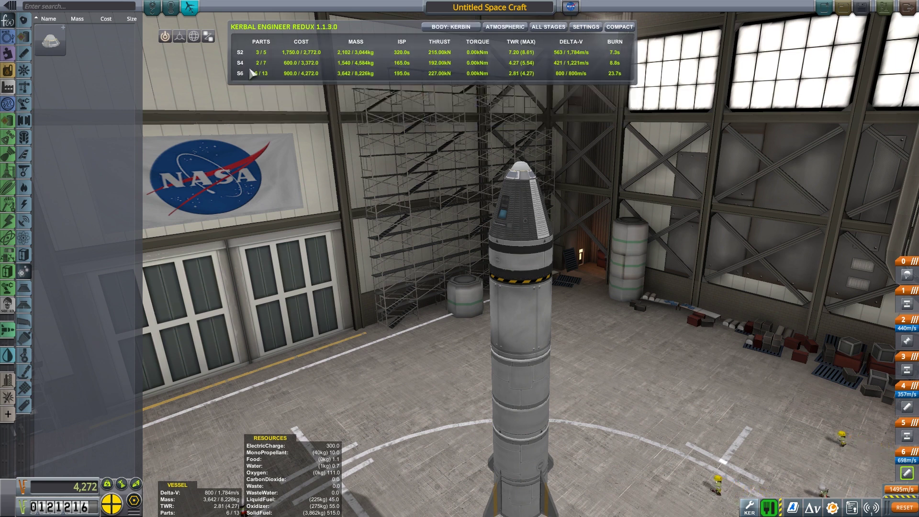
left_click(813, 507)
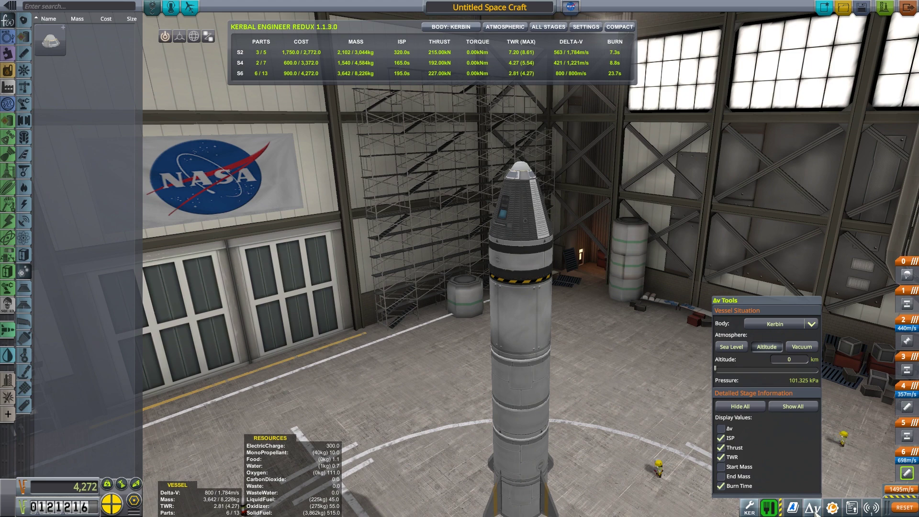
left_click(813, 508)
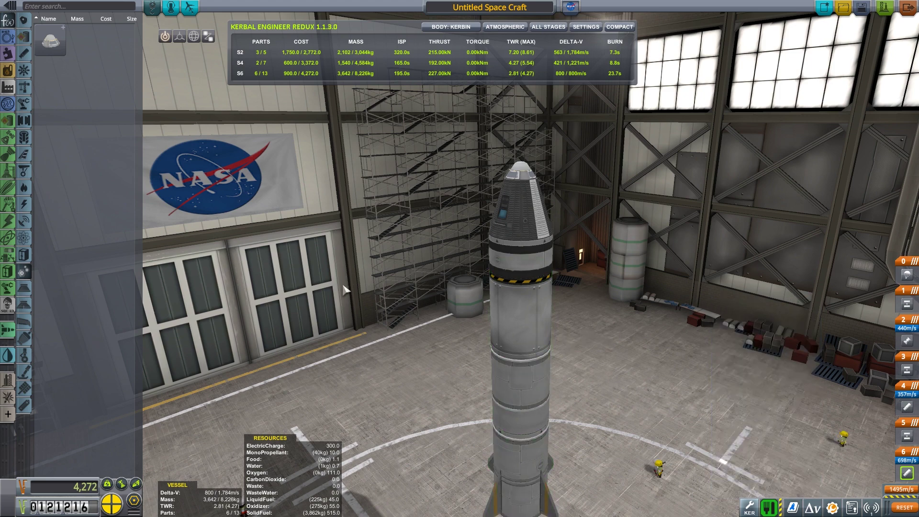
mouse_move(221, 243)
left_mouse_down()
mouse_move(375, 252)
mouse_move(370, 172)
left_mouse_up()
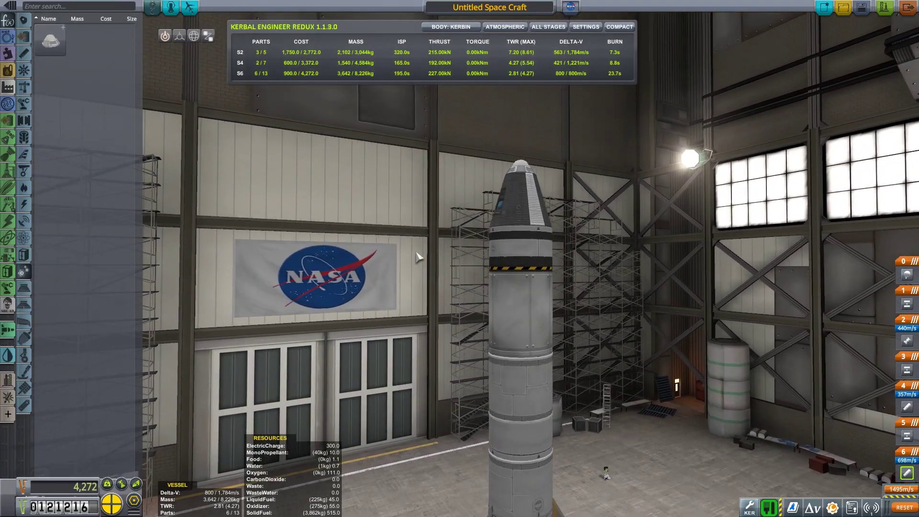
scroll(503, 287, "down", 5)
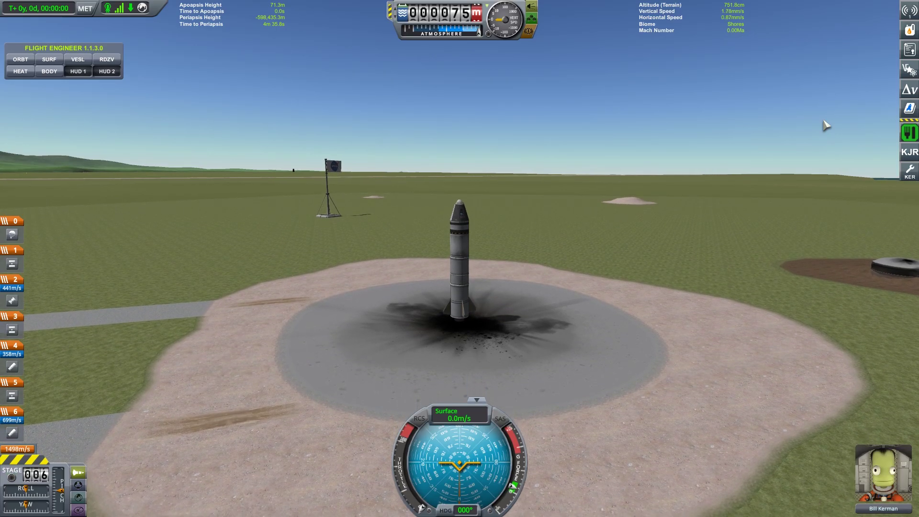
Inspect the rocket on the launch pad from several angles, then pause the game.
mouse_move(825, 126)
left_mouse_down()
mouse_move(606, 183)
mouse_move(617, 190)
left_mouse_up()
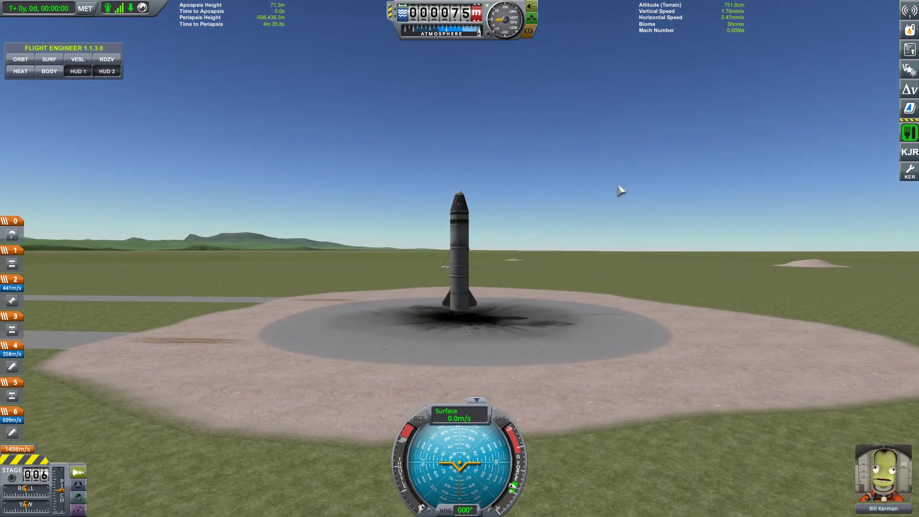
scroll(618, 190, "down", 3)
left_click_drag(556, 179, 569, 224)
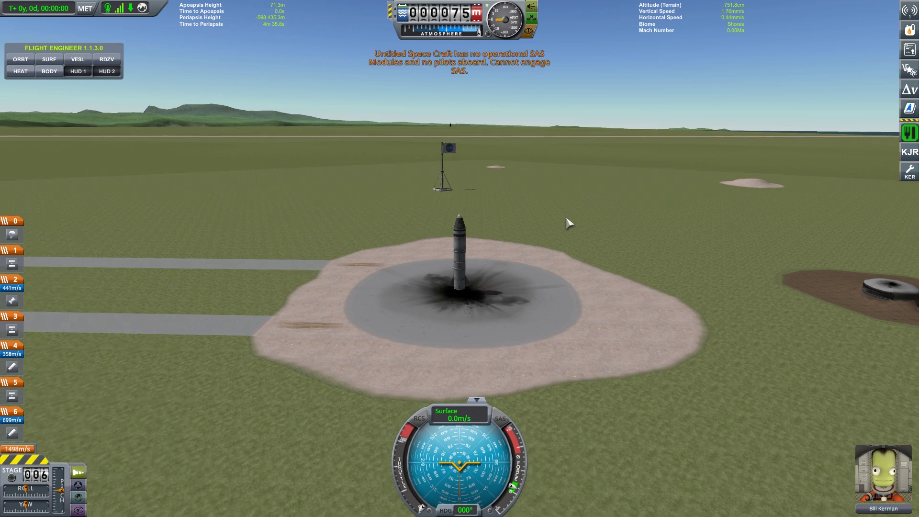
scroll(568, 224, "up", 6)
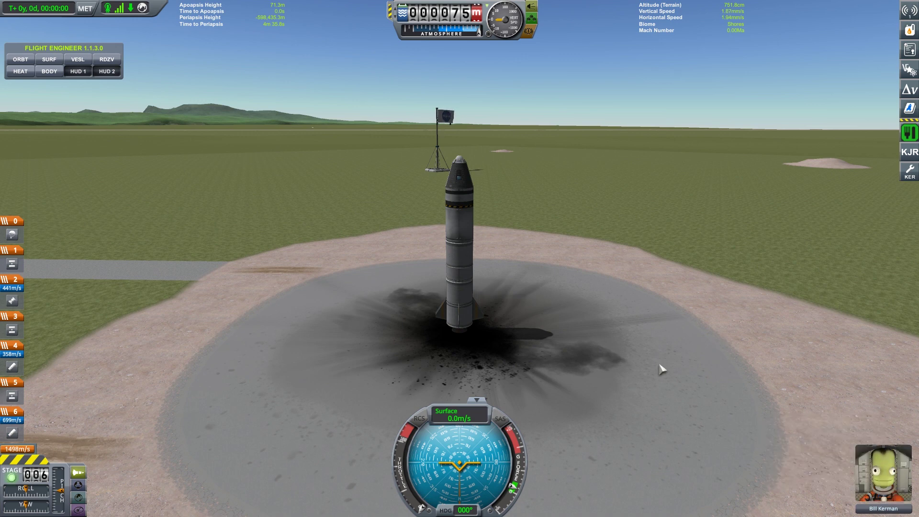
left_click_drag(609, 337, 561, 227)
key("Escape")
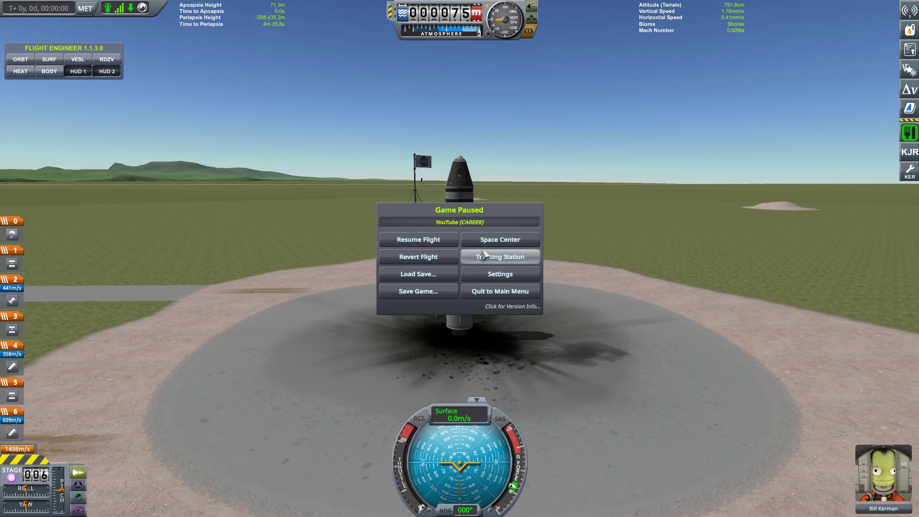
Revert to the Vehicle Assembly Building and swap the engineer for pilot Valentina Kerman.
left_click(418, 256)
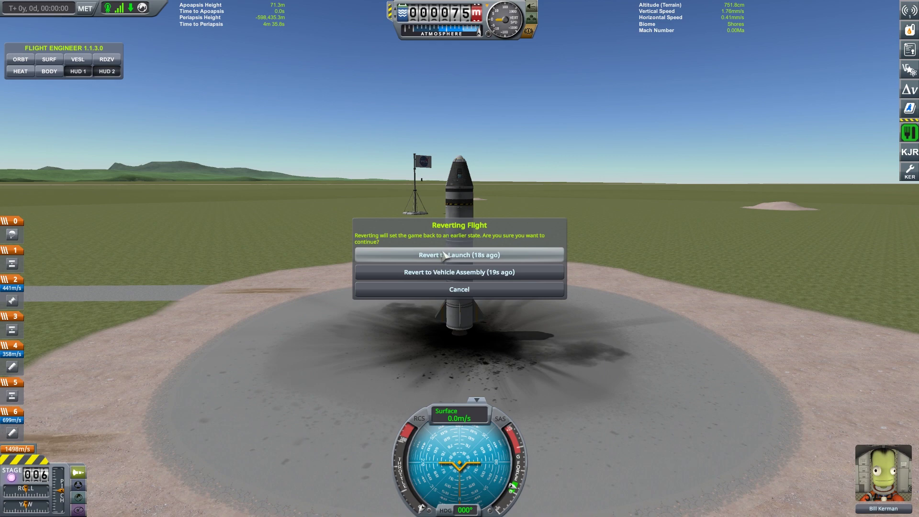
left_click(477, 271)
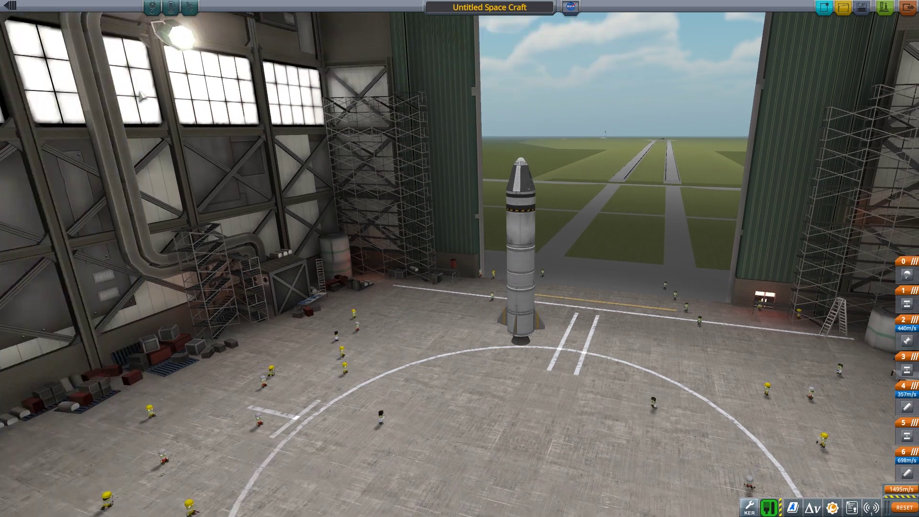
left_click(152, 7)
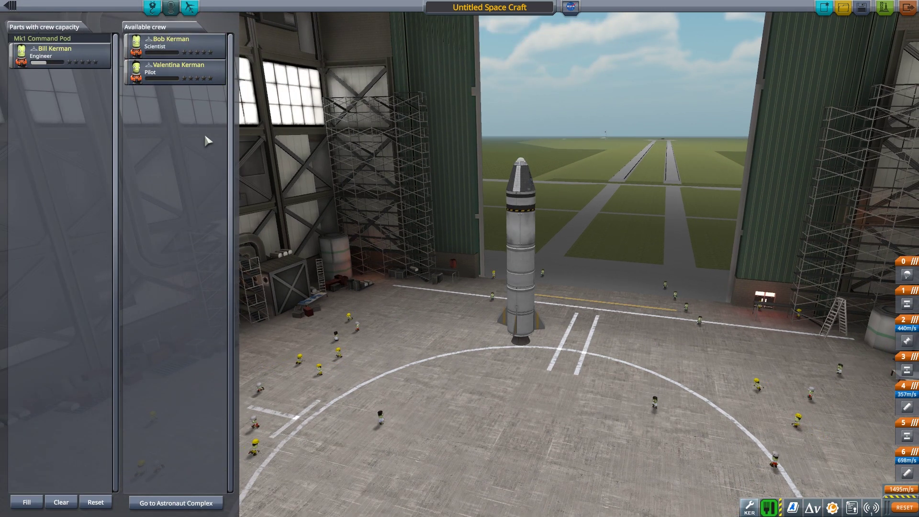
left_click_drag(61, 54, 173, 86)
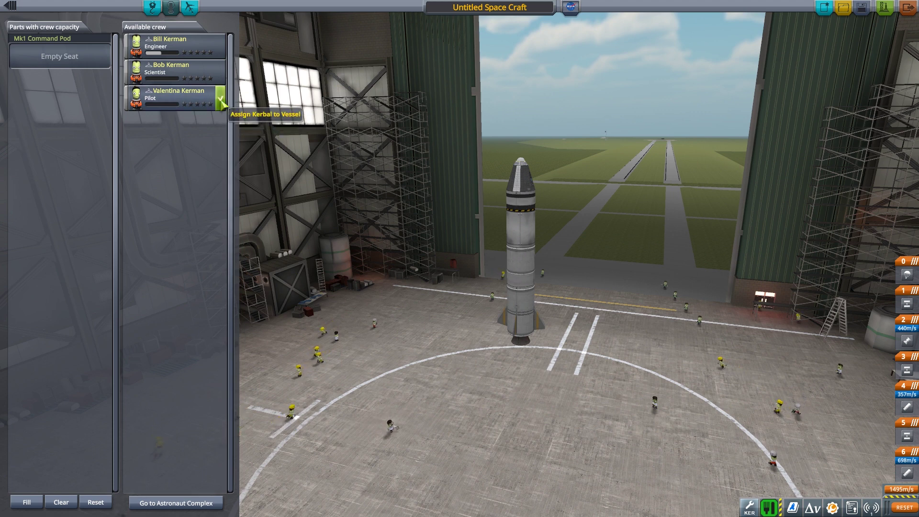
left_click(221, 100)
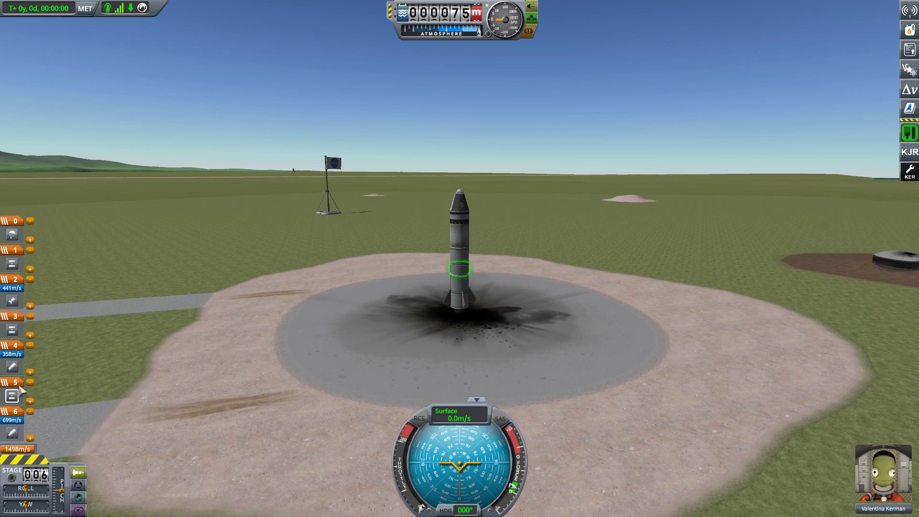
Inspect the rocket on the pad and launch it.
left_click_drag(216, 323, 436, 265)
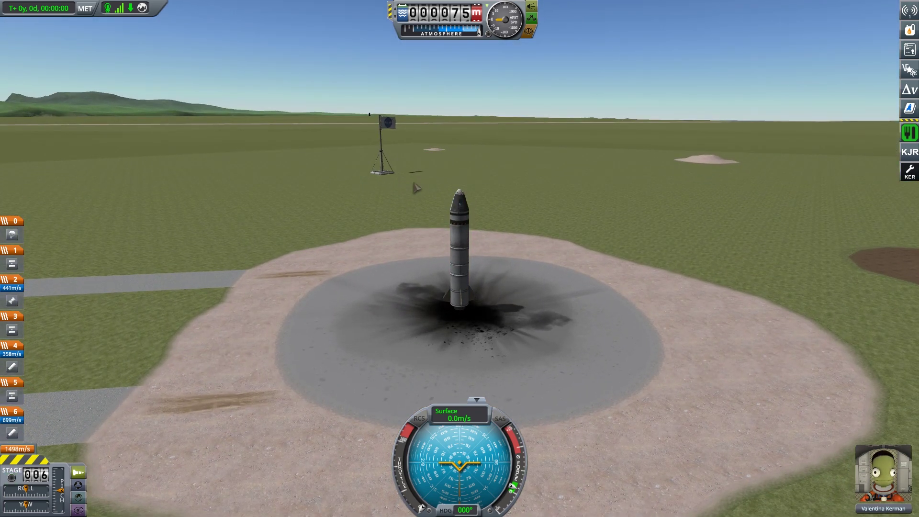
left_click_drag(415, 187, 414, 181)
scroll(415, 184, "up", 3)
left_click_drag(459, 215, 739, 165)
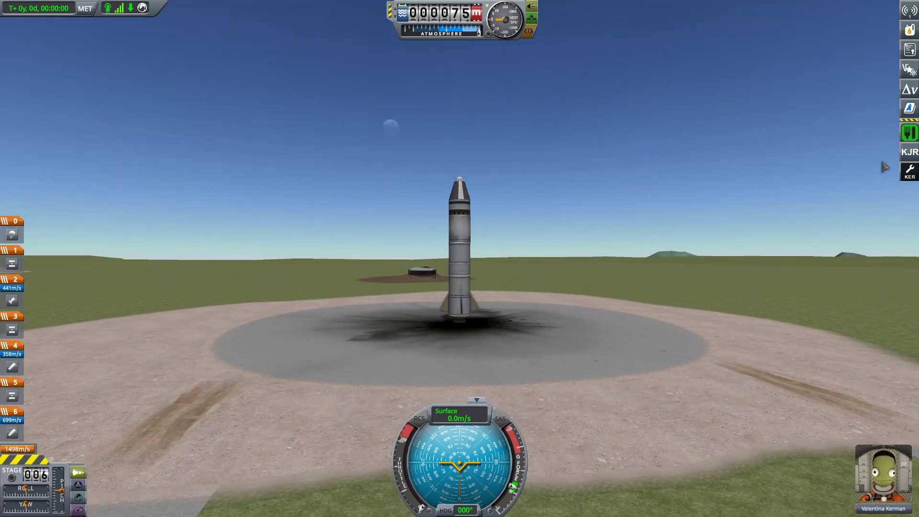
left_click_drag(879, 156, 477, 276)
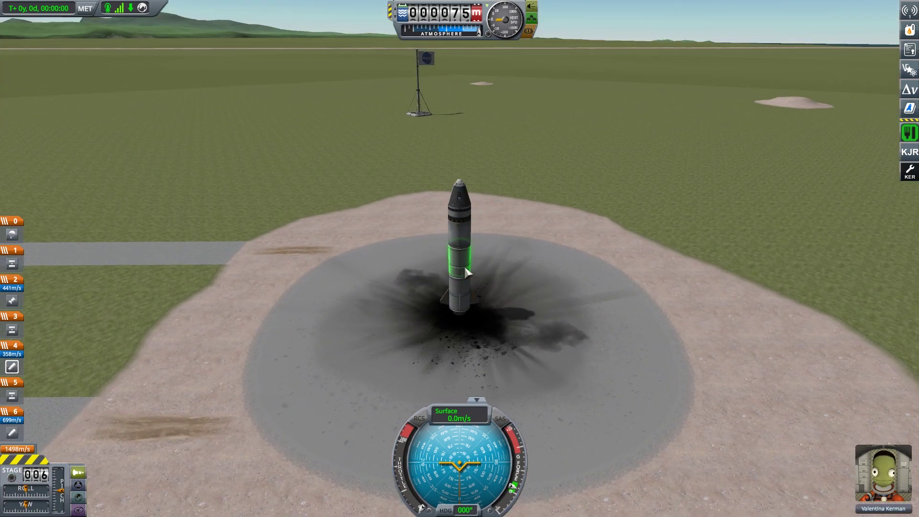
scroll(543, 242, "down", 3)
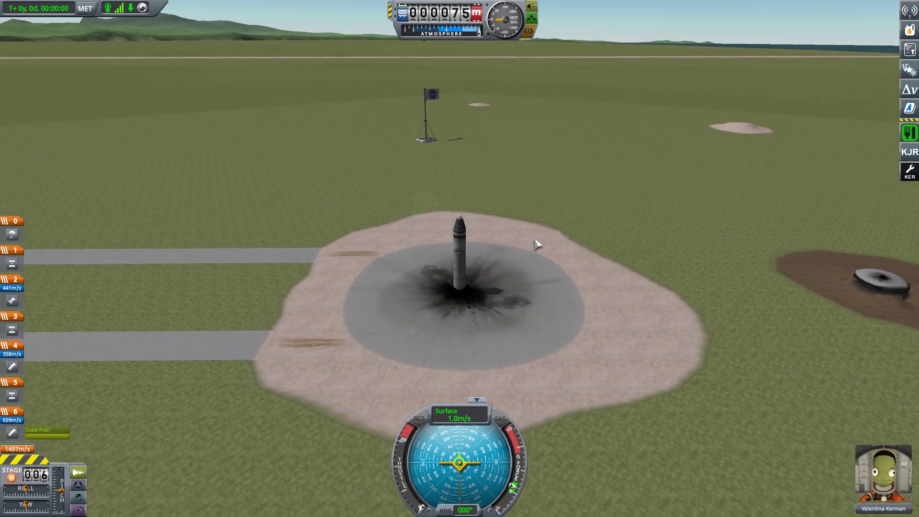
key("space")
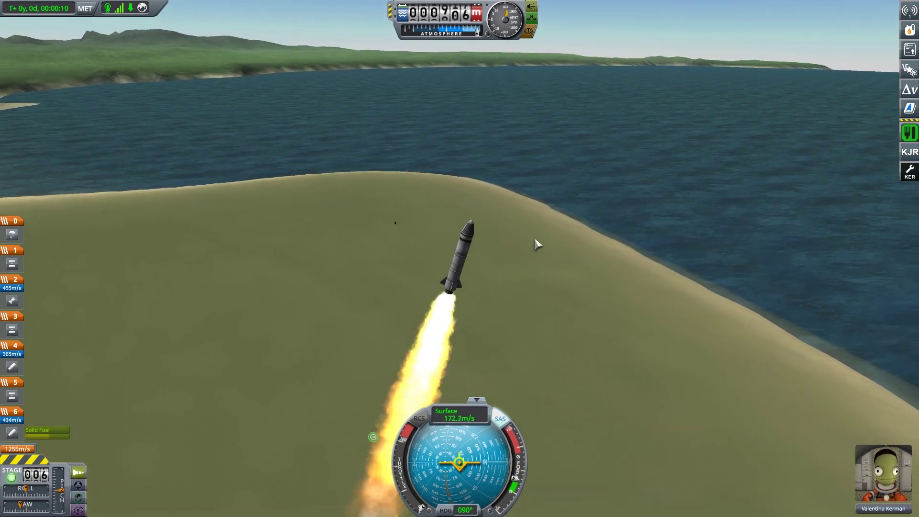
Jettison the spent boosters in two stagings and pitch over toward the horizon.
key("v")
mouse_move(701, 169)
left_mouse_down()
mouse_move(733, 246)
mouse_move(544, 211)
left_mouse_up()
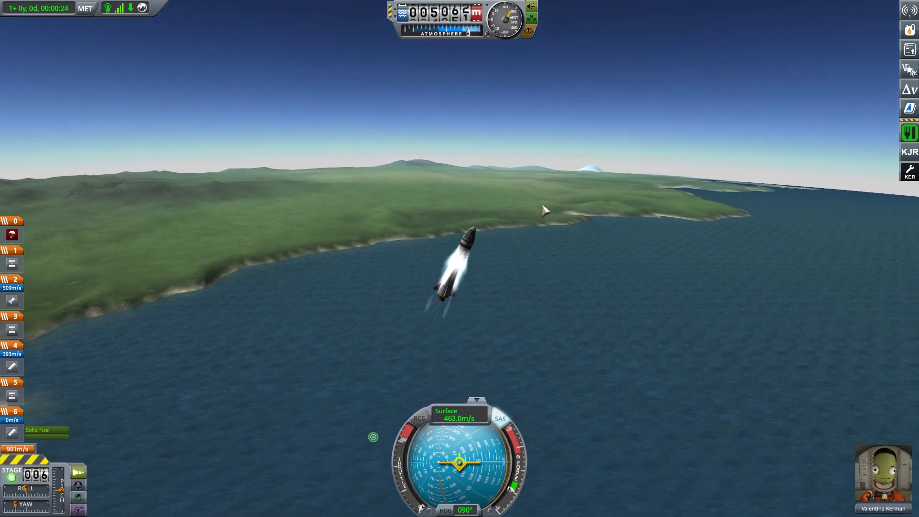
key("space")
key("space")
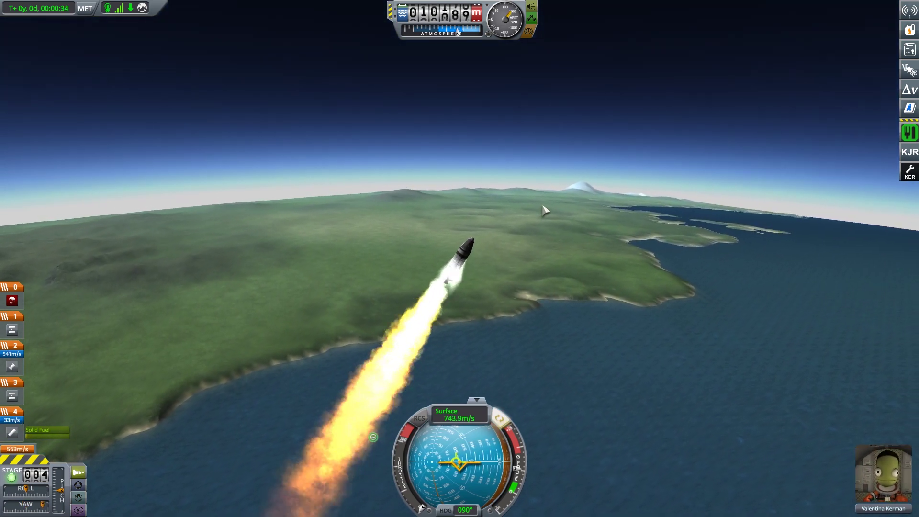
key("space")
key("space")
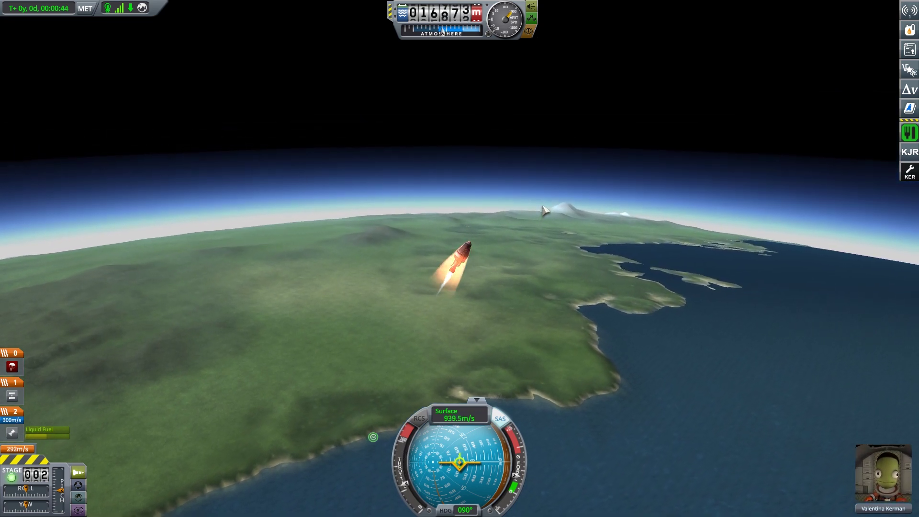
key("d")
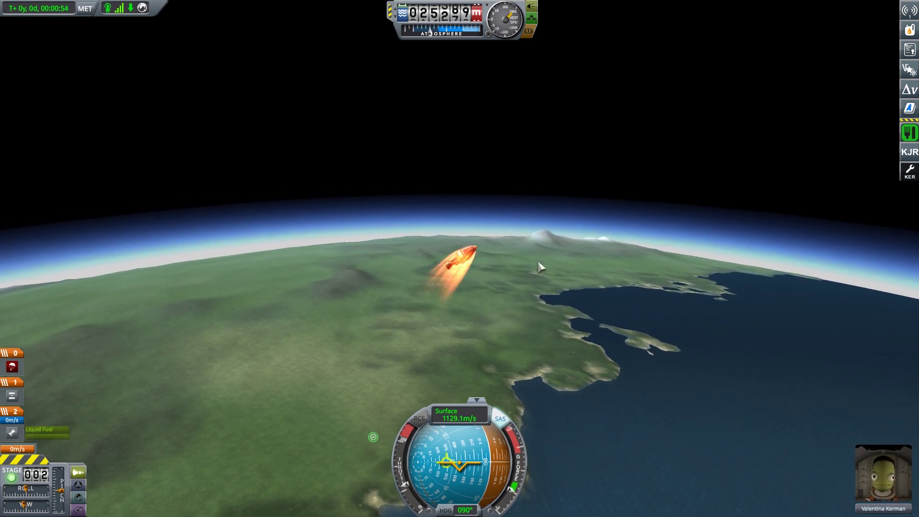
scroll(555, 297, "up", 5)
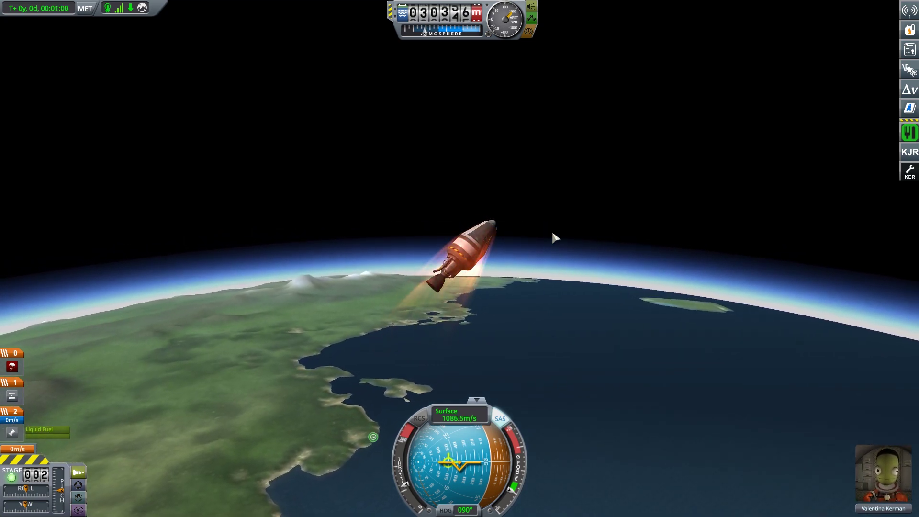
Check the trajectory on the map and separate the capsule from the spent stage.
key("m")
scroll(471, 265, "up", 5)
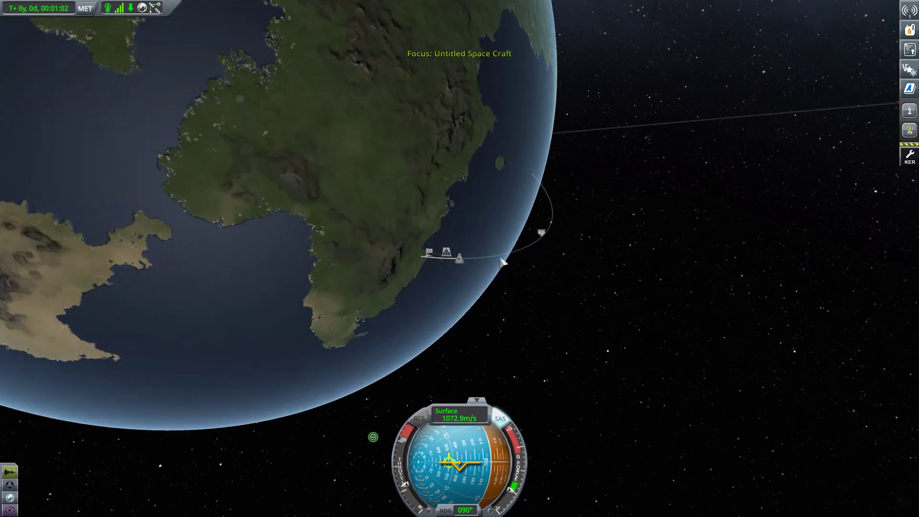
key("m")
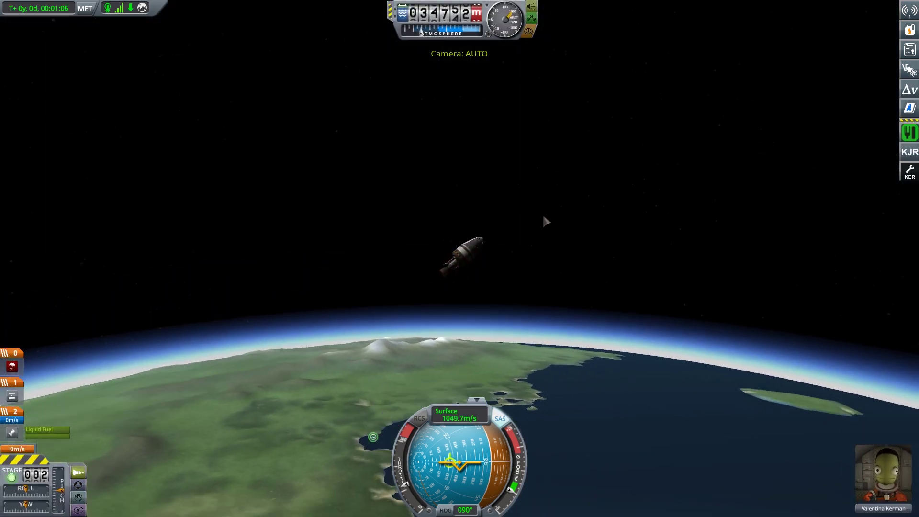
mouse_move(507, 182)
left_mouse_down()
mouse_move(622, 260)
mouse_move(310, 275)
mouse_move(583, 271)
left_mouse_up()
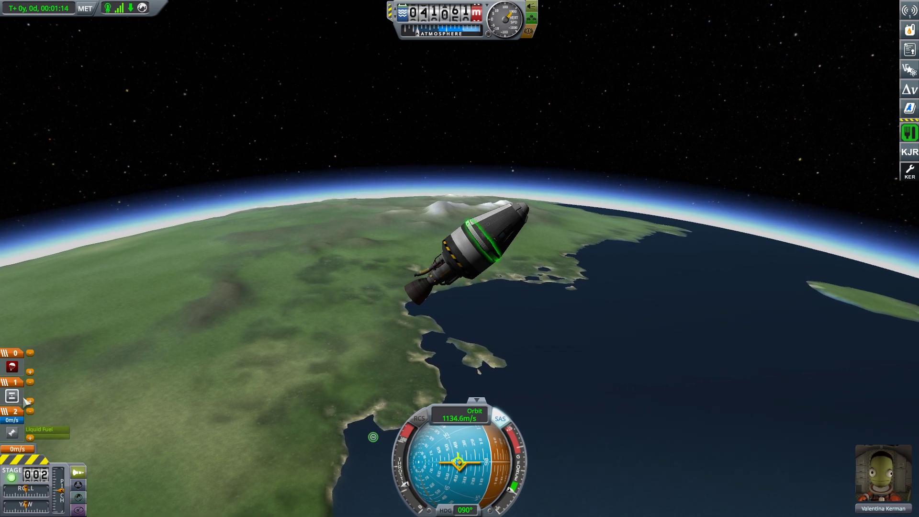
right_click(479, 244)
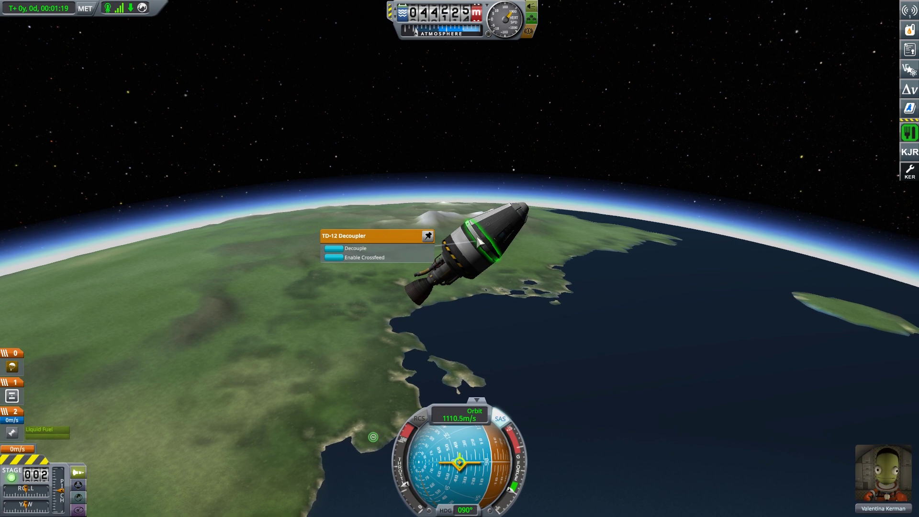
left_click(334, 248)
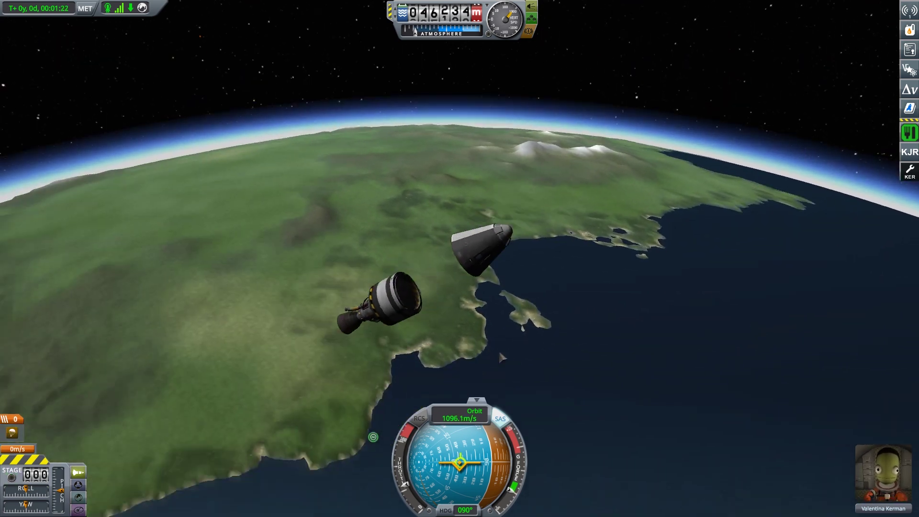
Review the capsule's trajectory on the map again and return time warp to 1x.
left_click_drag(562, 291, 584, 295)
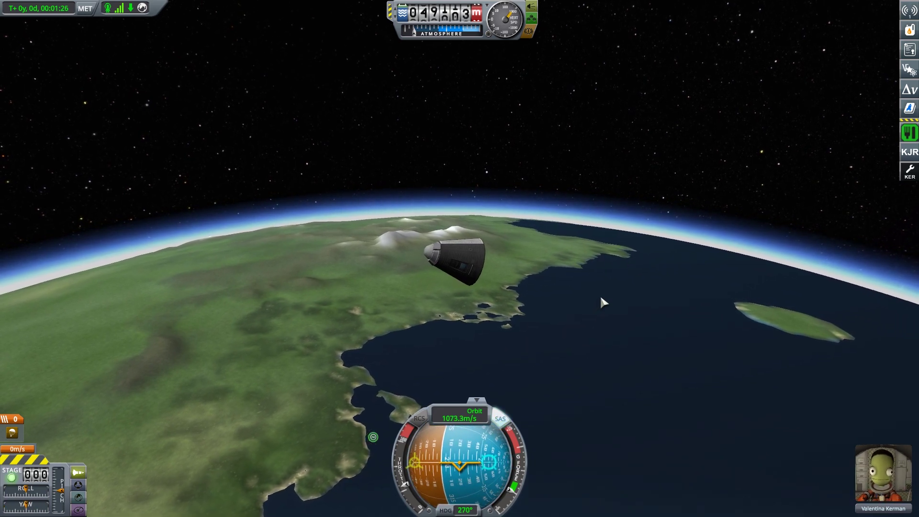
left_click_drag(600, 293, 517, 245)
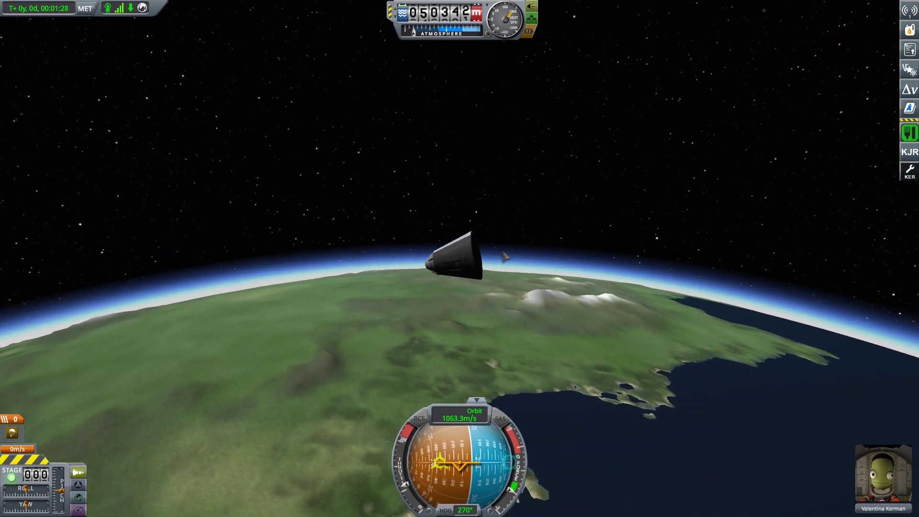
key("m")
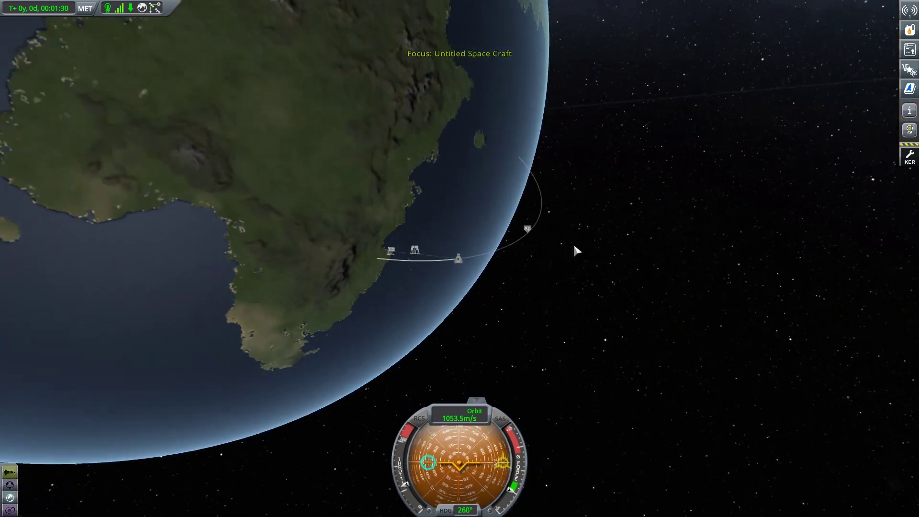
left_click_drag(573, 240, 533, 246)
scroll(541, 291, "up", 3)
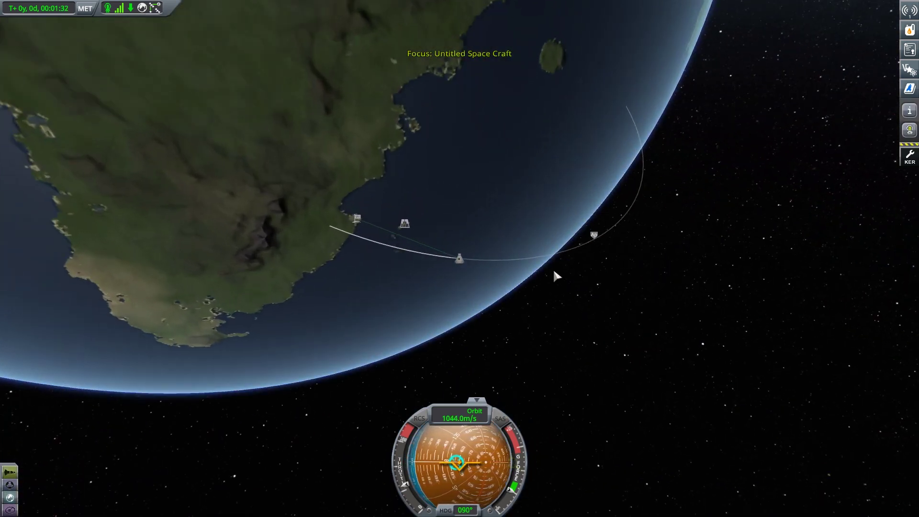
key("m")
left_click_drag(607, 240, 679, 211)
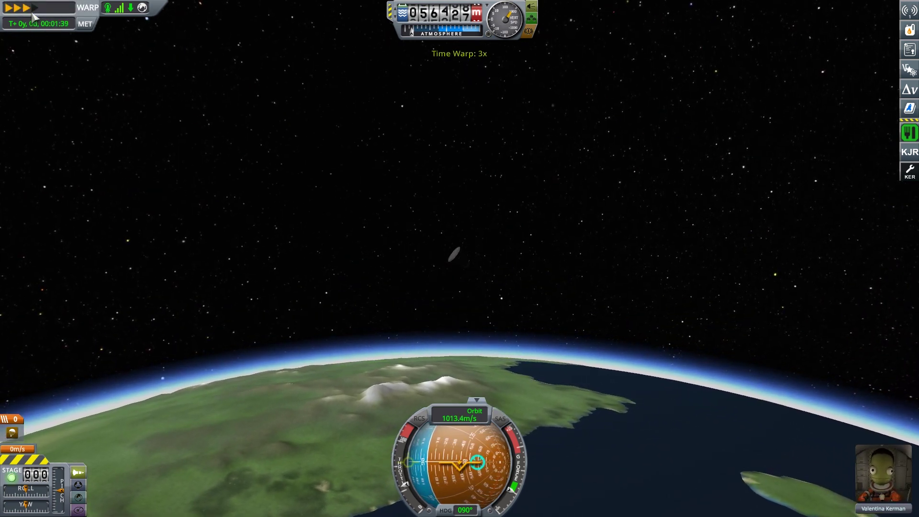
left_click(26, 9)
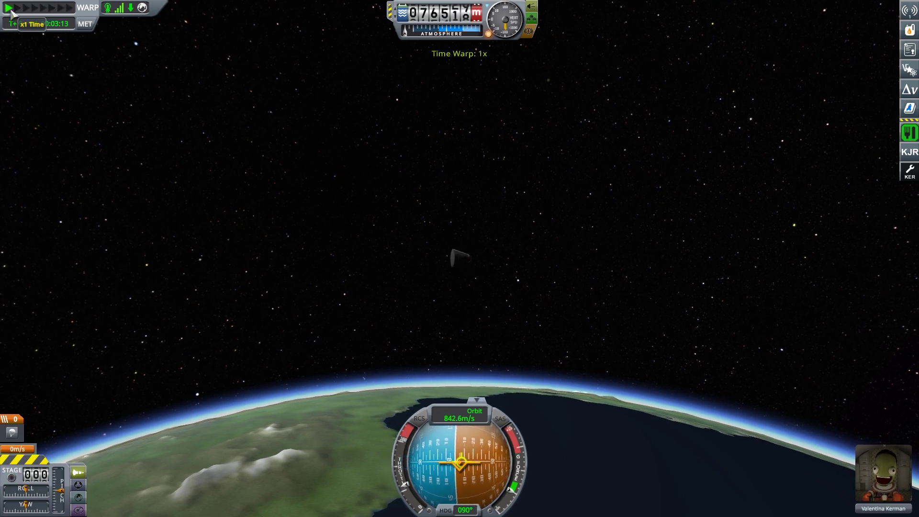
Take a crew report near Kerbin, keep it in the Mk1 pod, and try EVA.
left_click_drag(502, 209, 447, 228)
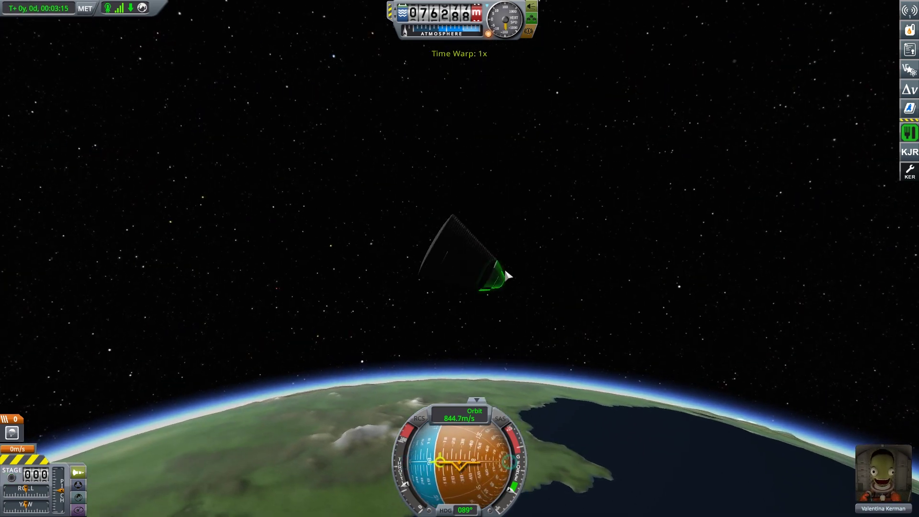
right_click(453, 253)
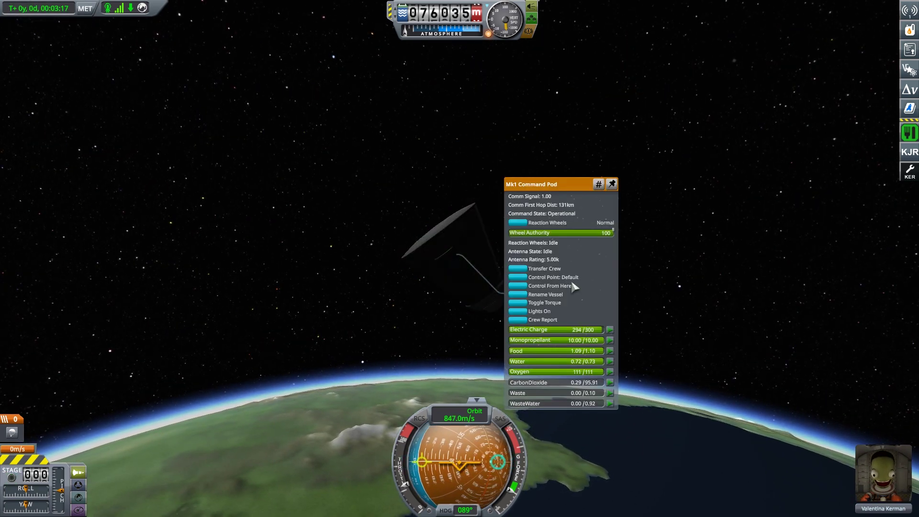
left_click(518, 321)
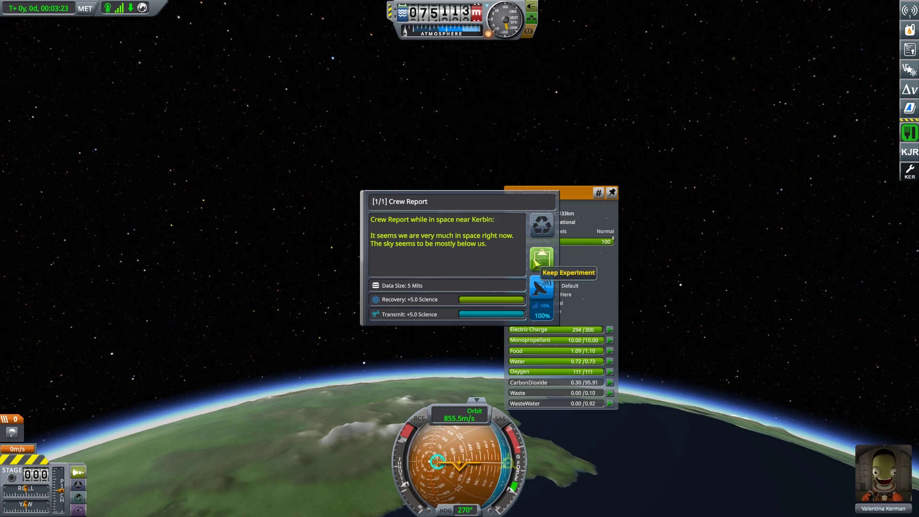
left_click(540, 259)
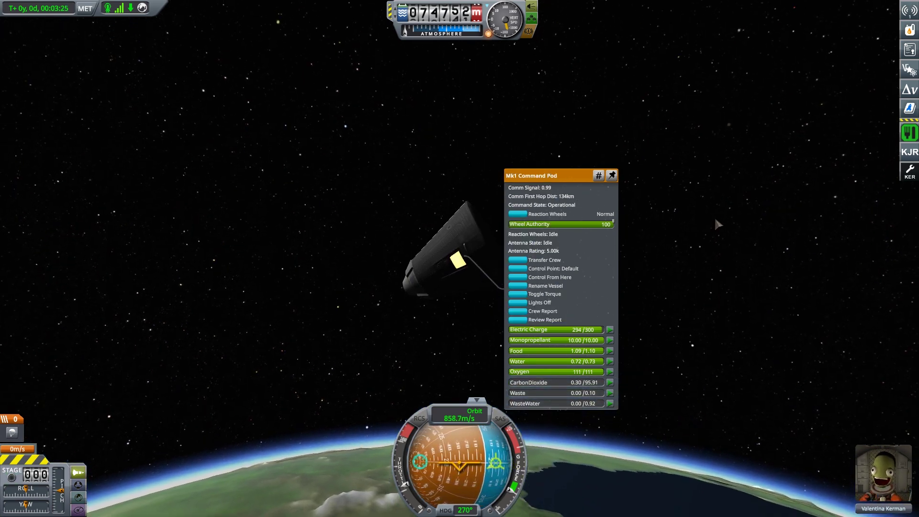
mouse_move(883, 476)
left_click(902, 459)
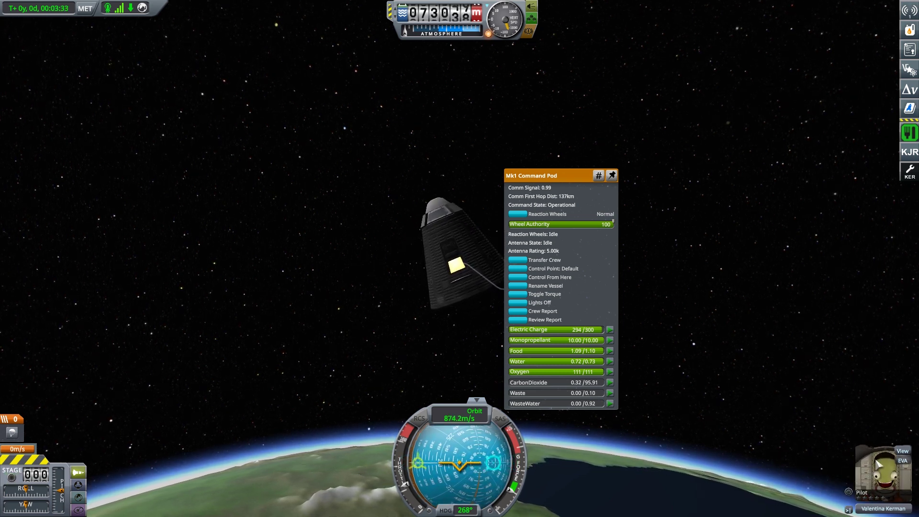
left_click(902, 460)
left_click(904, 451)
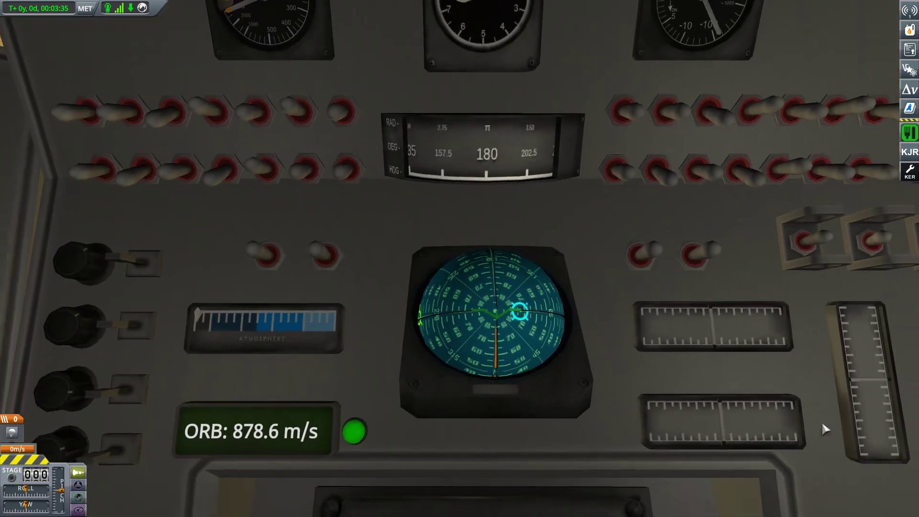
left_click_drag(459, 258, 359, 144)
left_click_drag(459, 359, 460, 143)
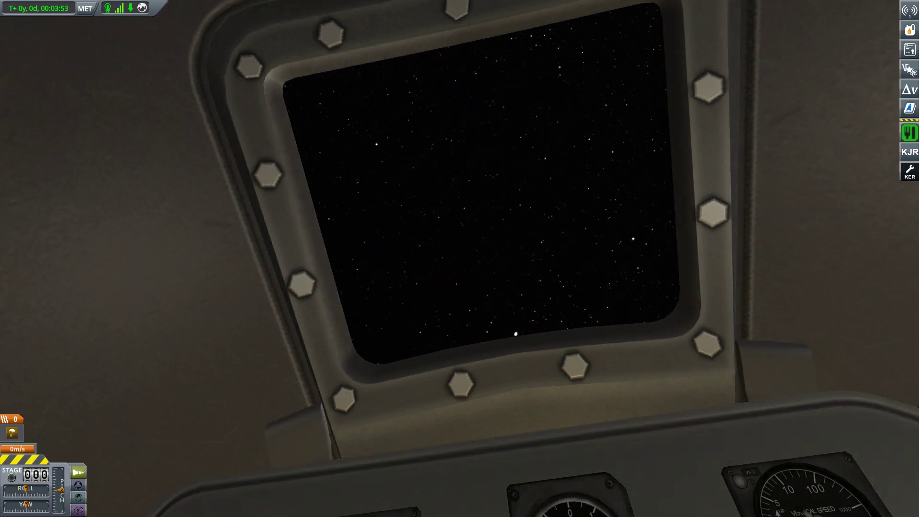
key("c")
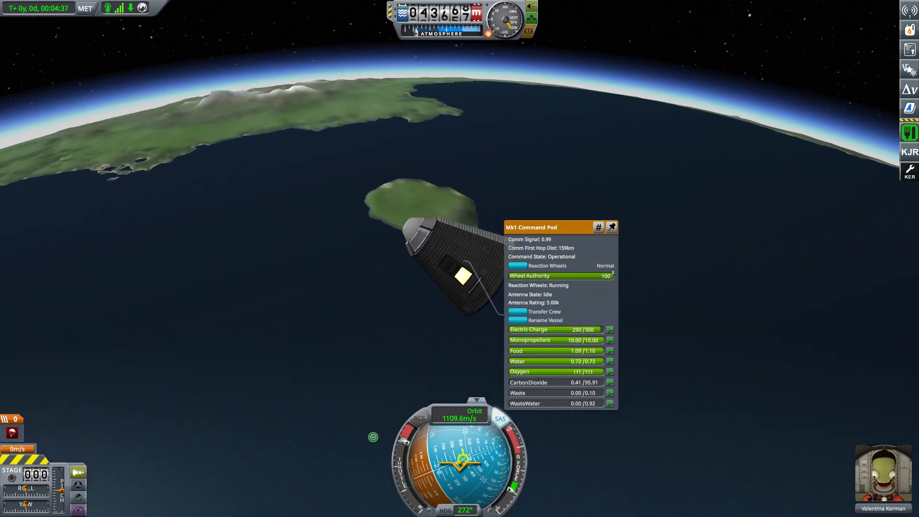
Close the pod's part menu and orbit the camera to watch reentry over the island.
right_click(712, 241)
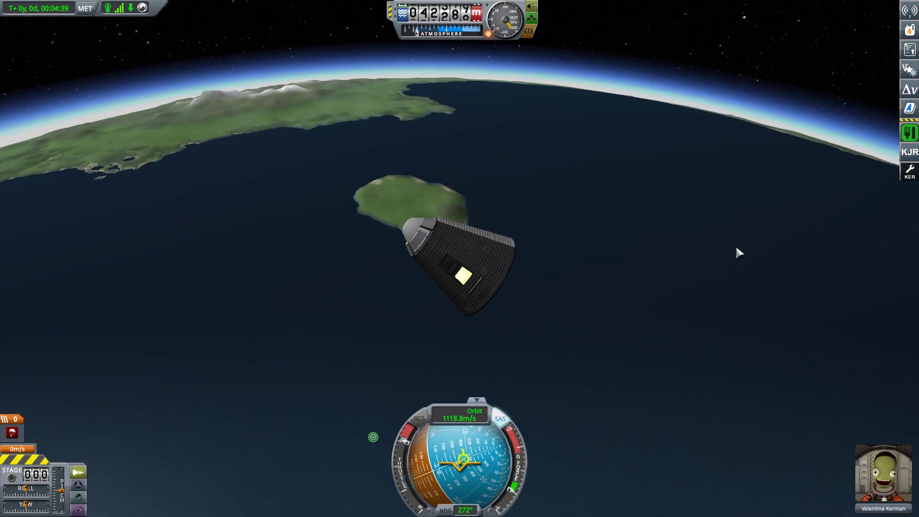
mouse_move(728, 247)
left_mouse_down()
mouse_move(739, 203)
mouse_move(801, 233)
left_mouse_up()
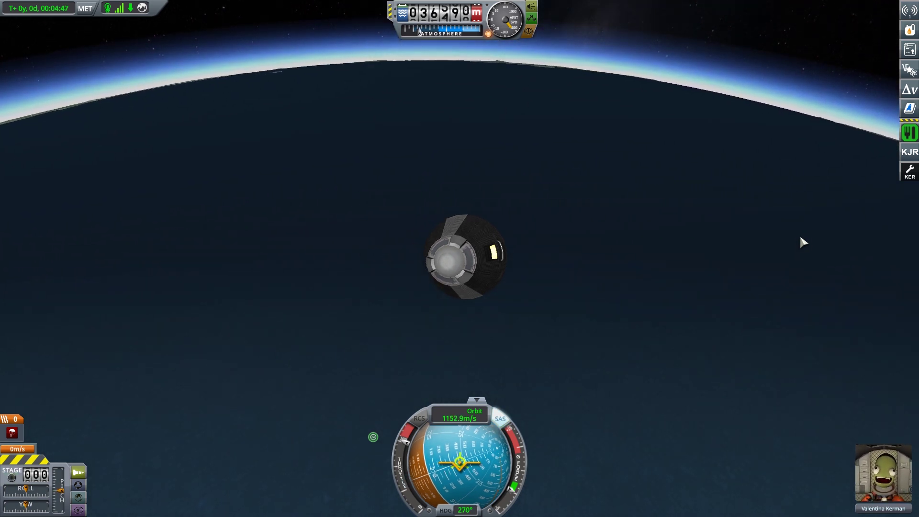
left_click_drag(802, 243, 406, 181)
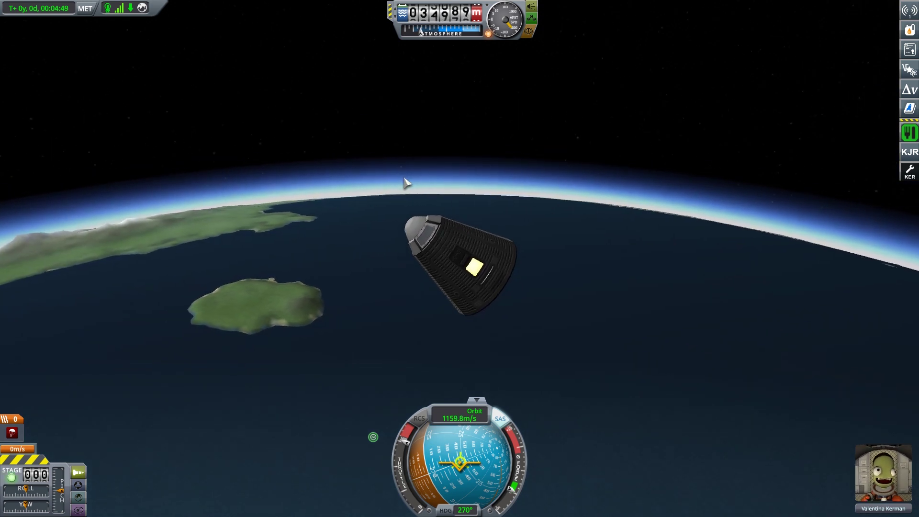
left_click_drag(618, 240, 475, 207)
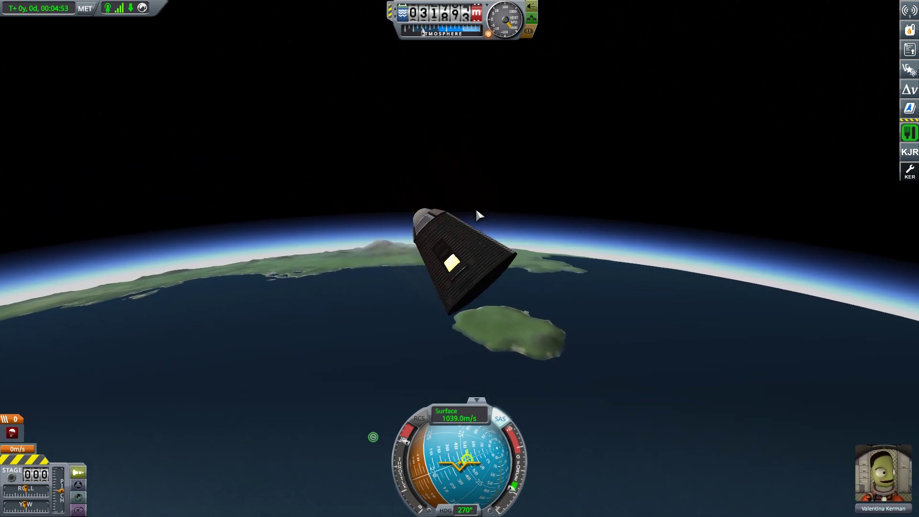
mouse_move(521, 201)
left_mouse_down()
mouse_move(601, 148)
mouse_move(611, 125)
mouse_move(608, 137)
left_mouse_up()
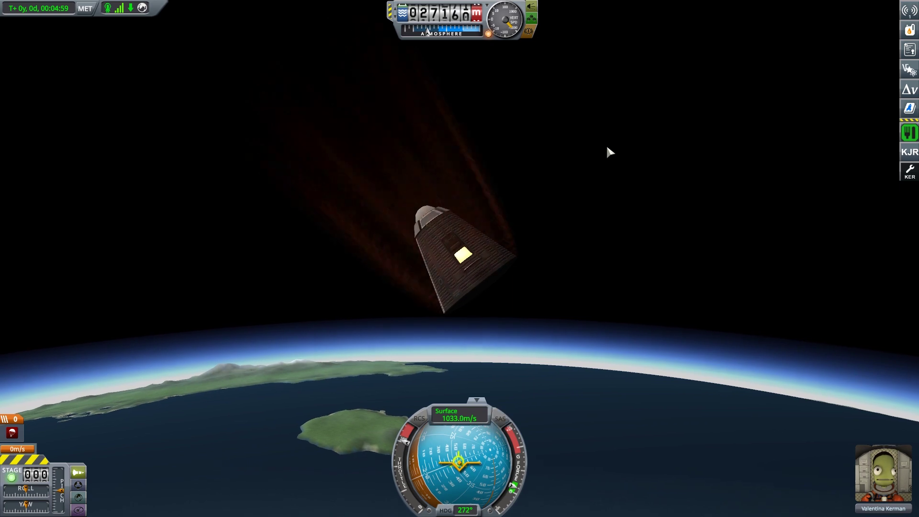
mouse_move(606, 143)
left_mouse_down()
mouse_move(244, 284)
mouse_move(711, 212)
mouse_move(599, 282)
left_mouse_up()
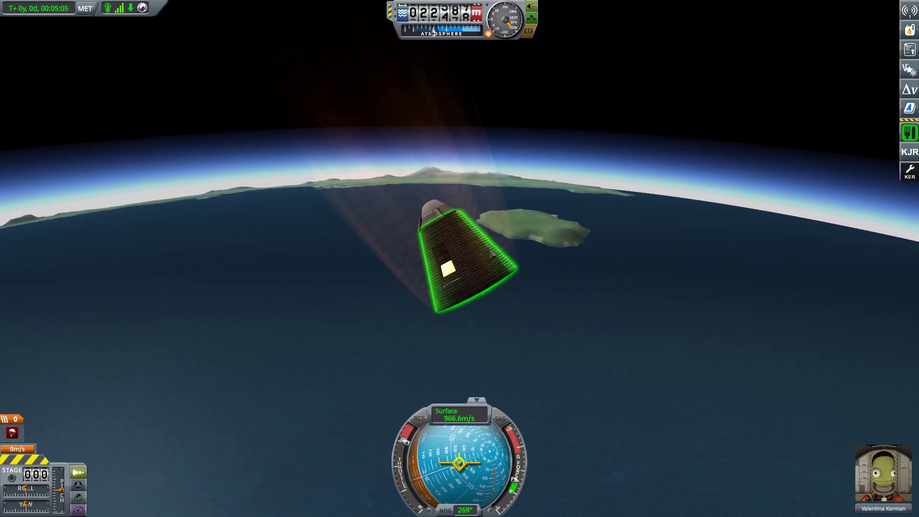
left_click_drag(510, 274, 567, 271)
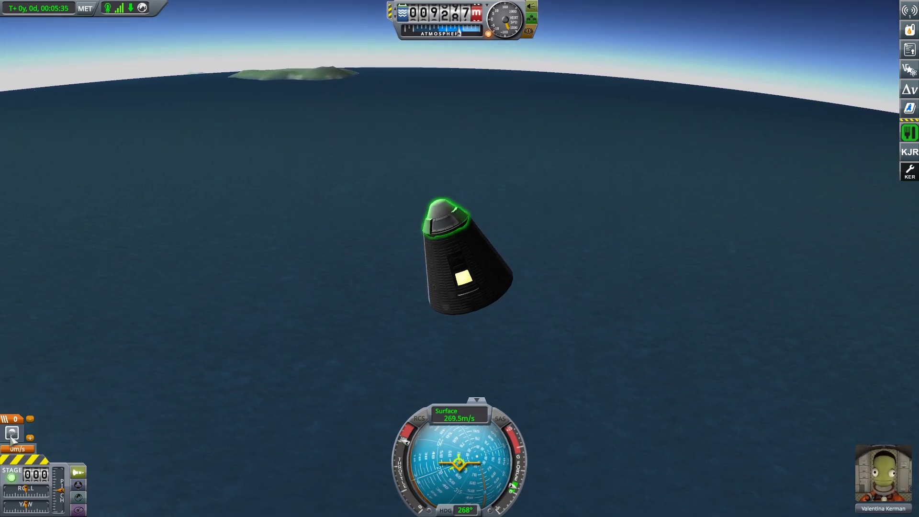
Deploy the Mk16 parachute and tilt the view up to watch it open.
right_click(433, 222)
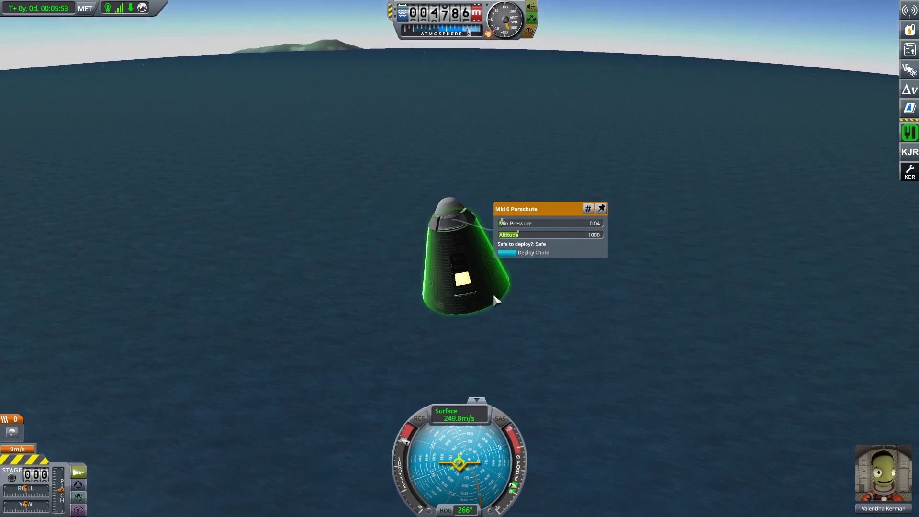
left_click(507, 253)
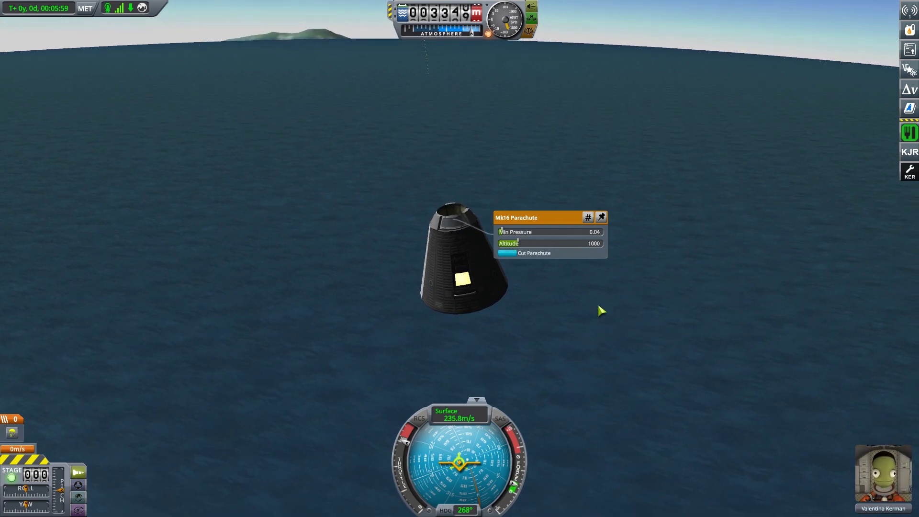
mouse_move(644, 329)
left_mouse_down()
mouse_move(573, 16)
mouse_move(652, 265)
left_mouse_up()
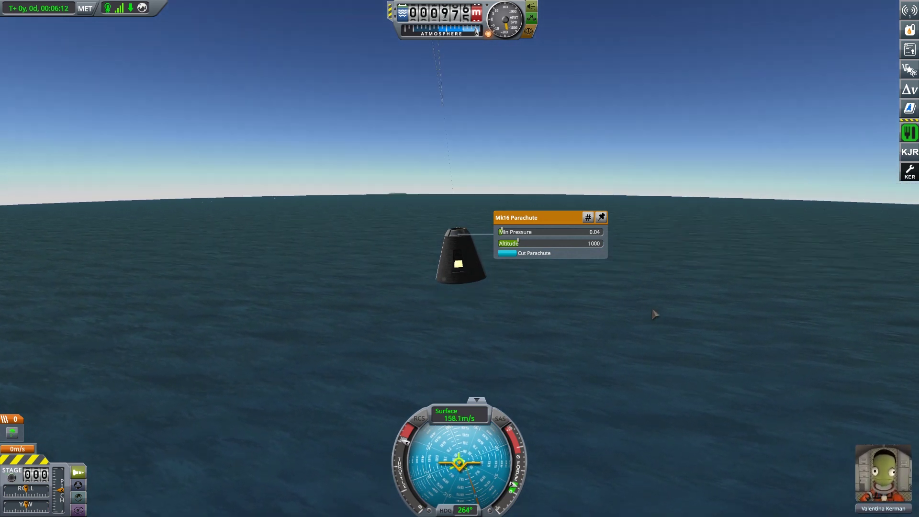
mouse_move(531, 321)
left_mouse_down()
mouse_move(578, 120)
mouse_move(728, 369)
left_mouse_up()
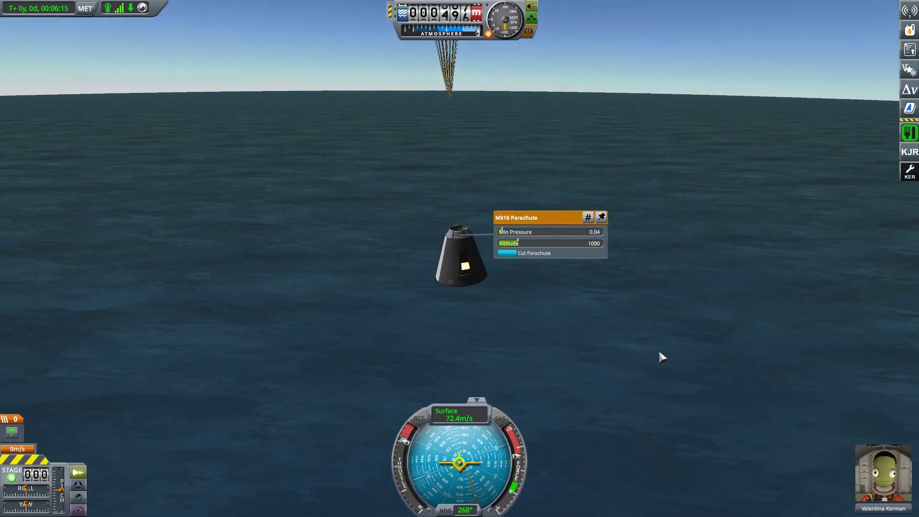
mouse_move(645, 345)
left_mouse_down()
mouse_move(630, 291)
mouse_move(616, 37)
mouse_move(652, 262)
mouse_move(567, 309)
mouse_move(546, 337)
mouse_move(509, 330)
mouse_move(356, 247)
mouse_move(542, 306)
left_mouse_up()
mouse_move(29, 7)
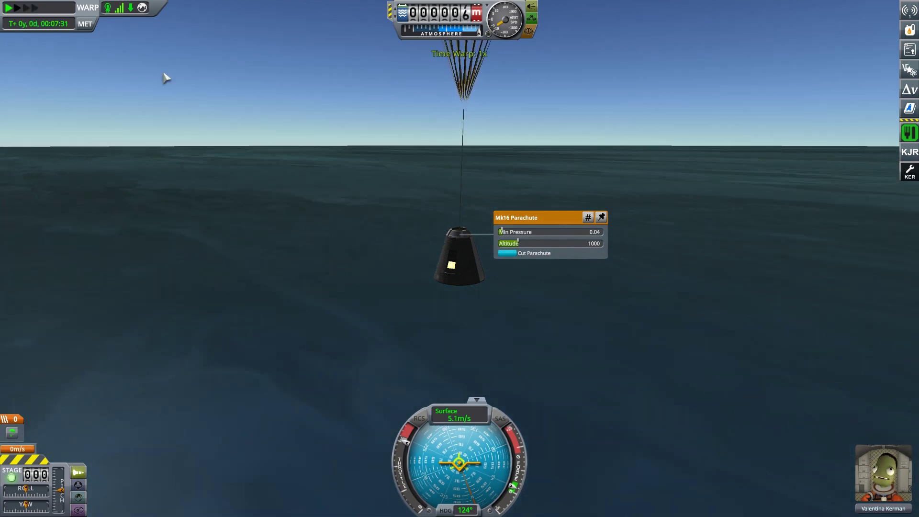
Return to 1x warp, keep an EVA report from the water, and reboard Valentina.
left_click(9, 8)
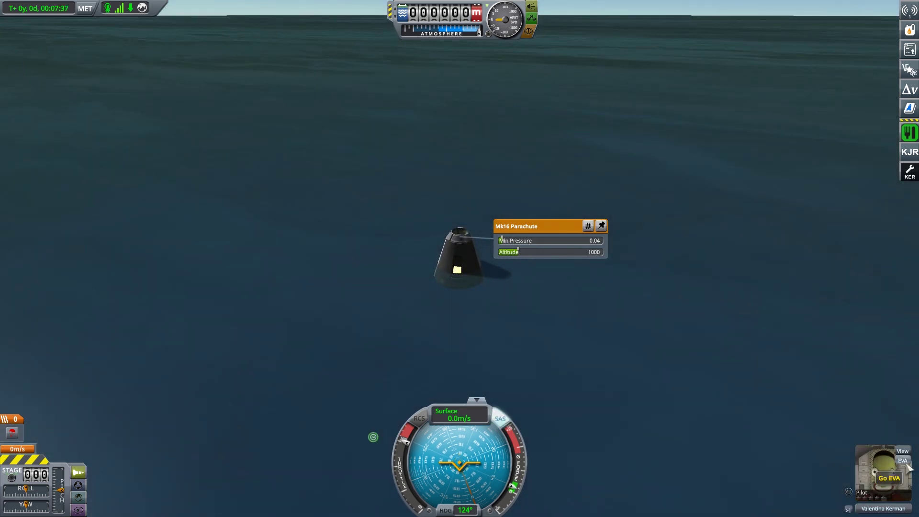
left_click(889, 477)
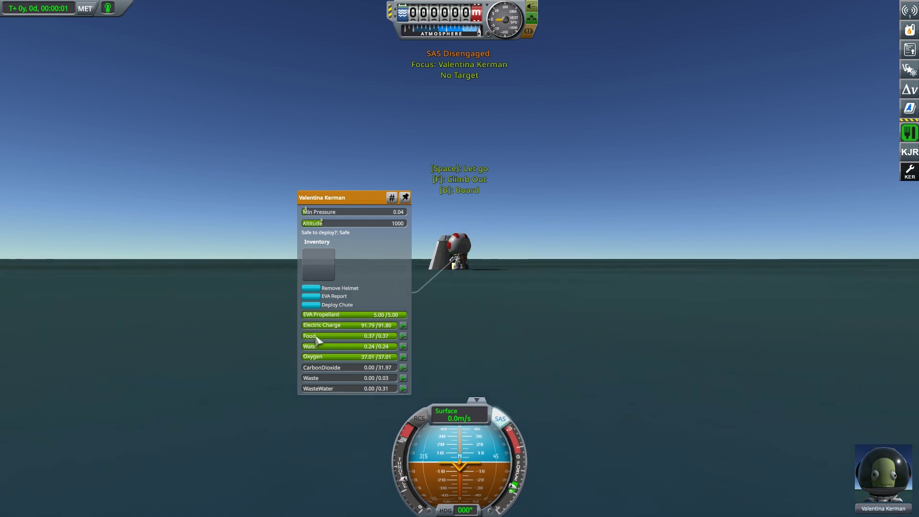
left_click(313, 297)
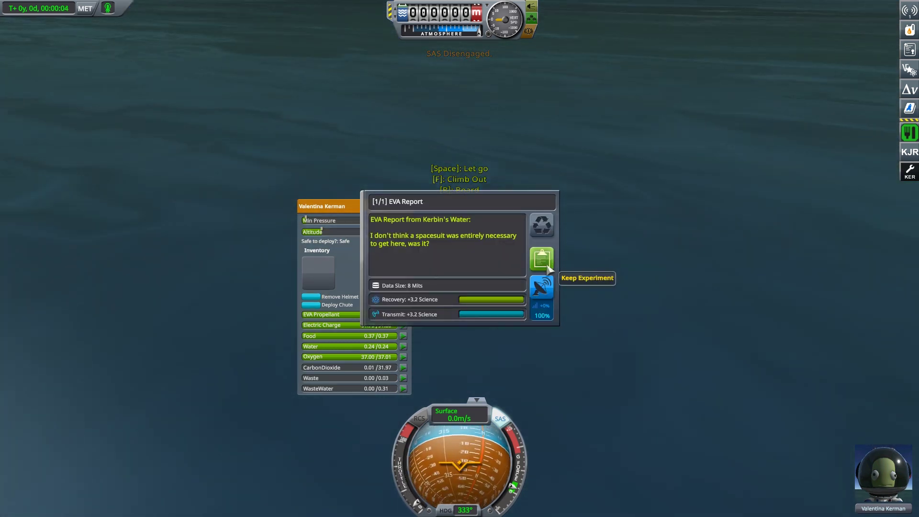
left_click(542, 259)
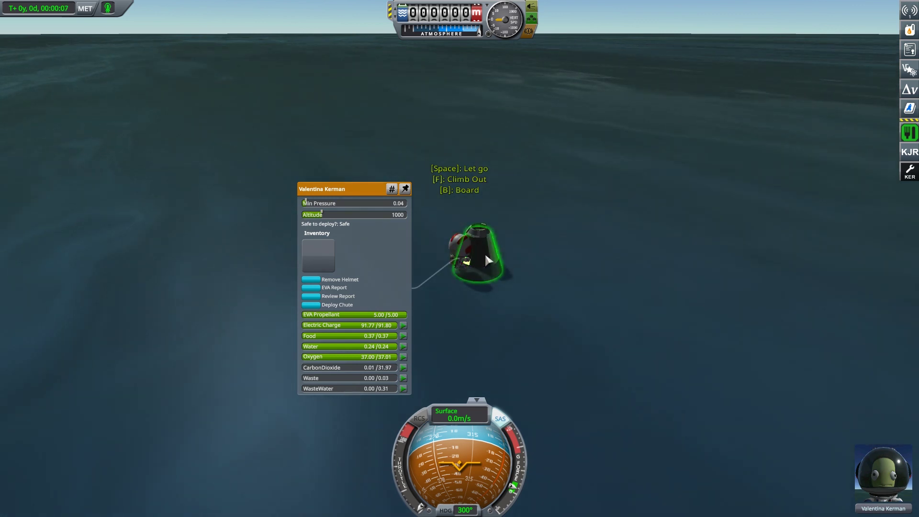
key("b")
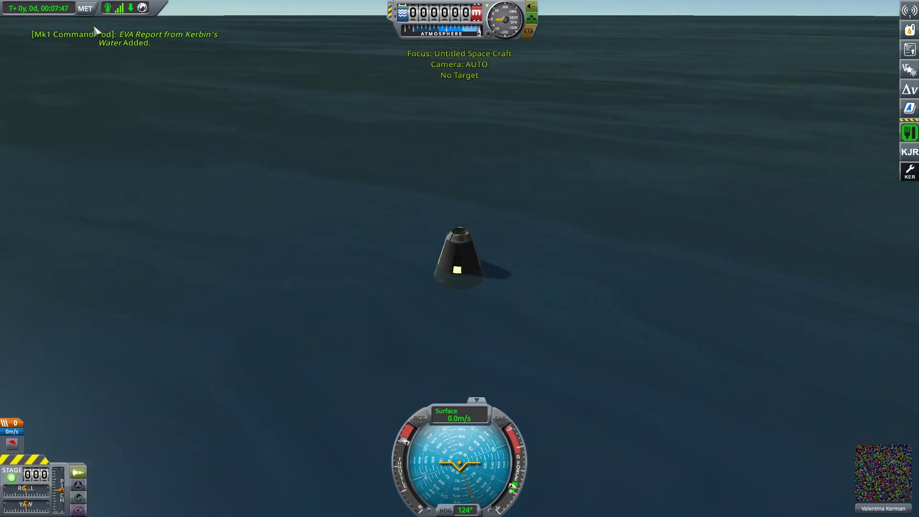
Pause, focus the splashed-down craft, and recover the vessel.
key("Escape")
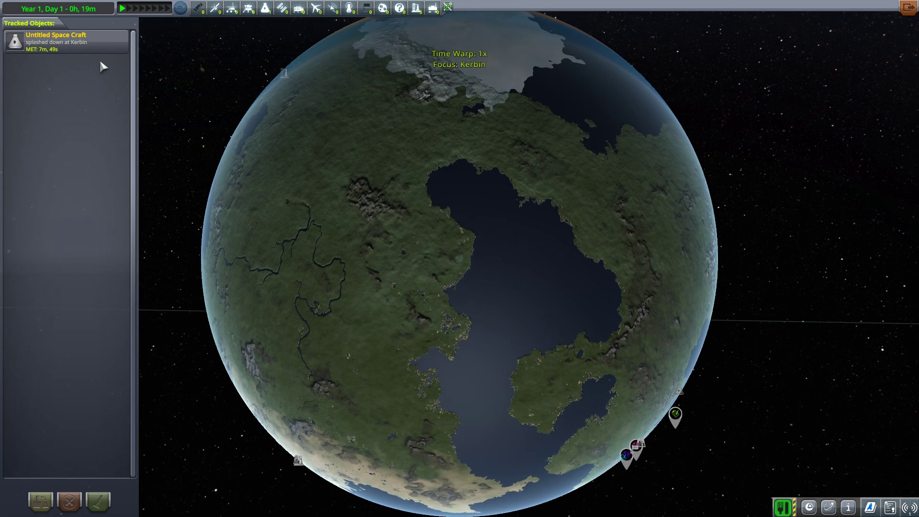
double_click(66, 41)
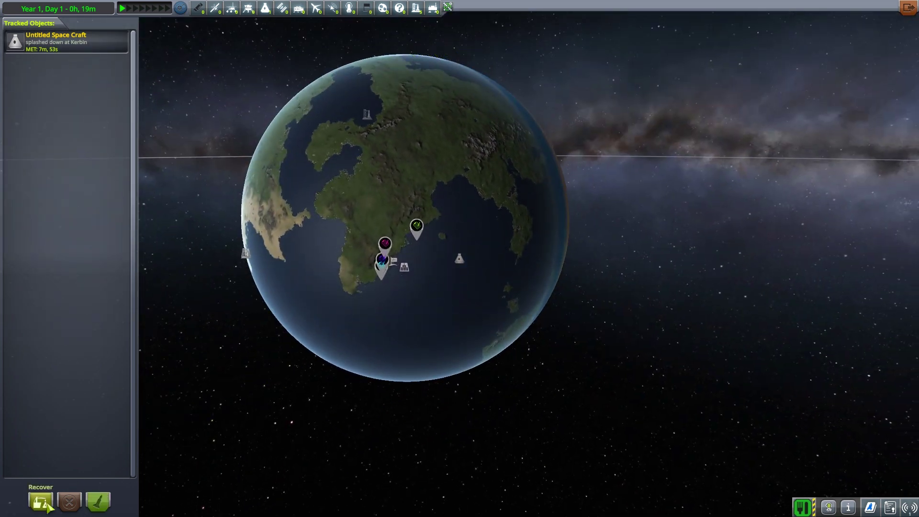
left_click(41, 501)
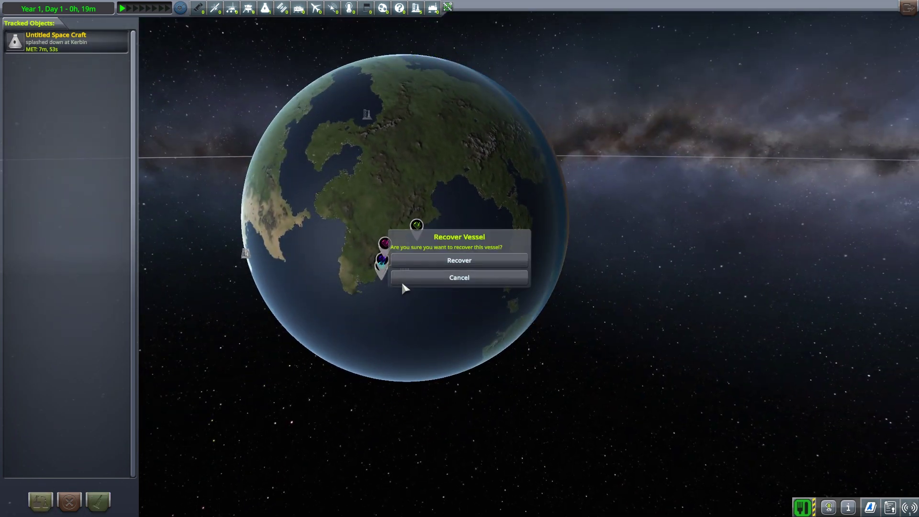
left_click(428, 258)
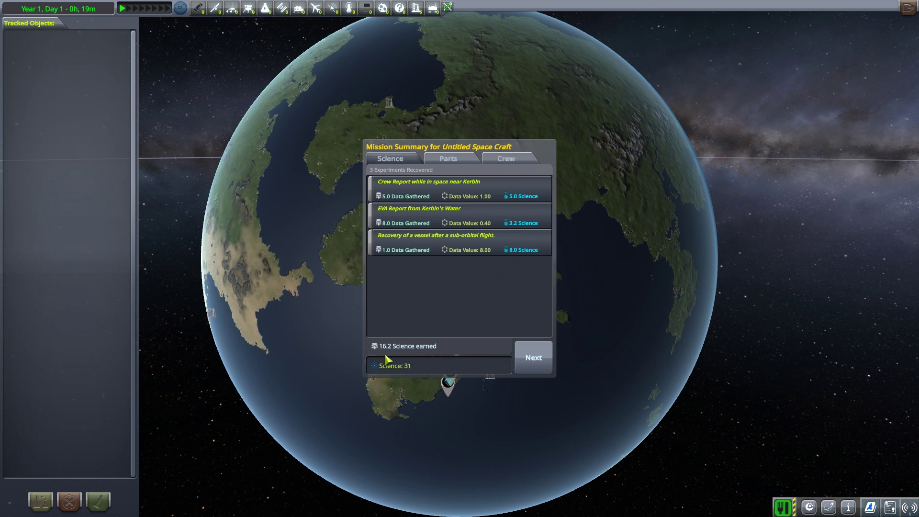
Review the Parts and Crew tabs of the mission summary, then close it.
left_click(535, 367)
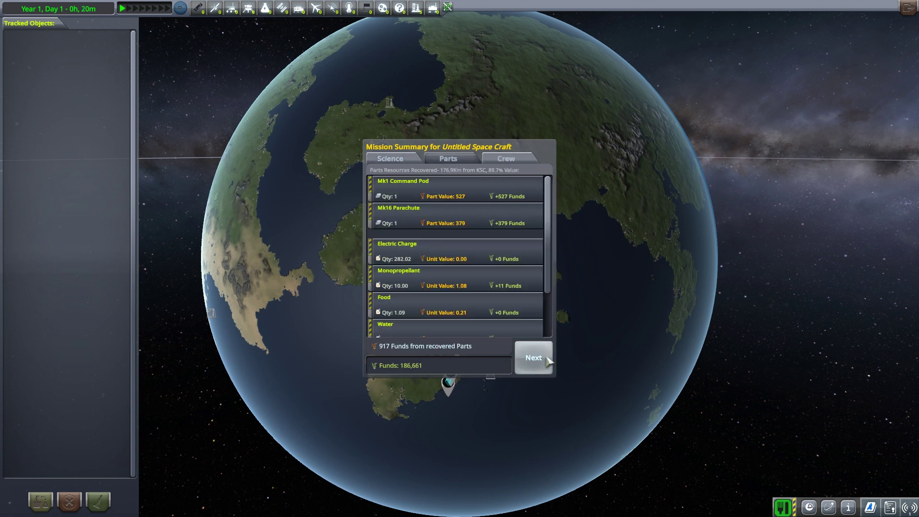
scroll(527, 254, "down", 4)
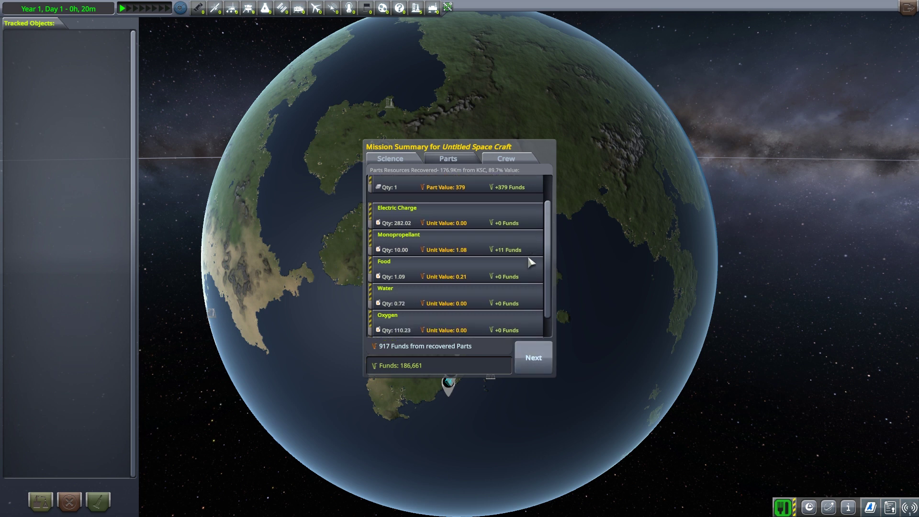
scroll(501, 321, "up", 4)
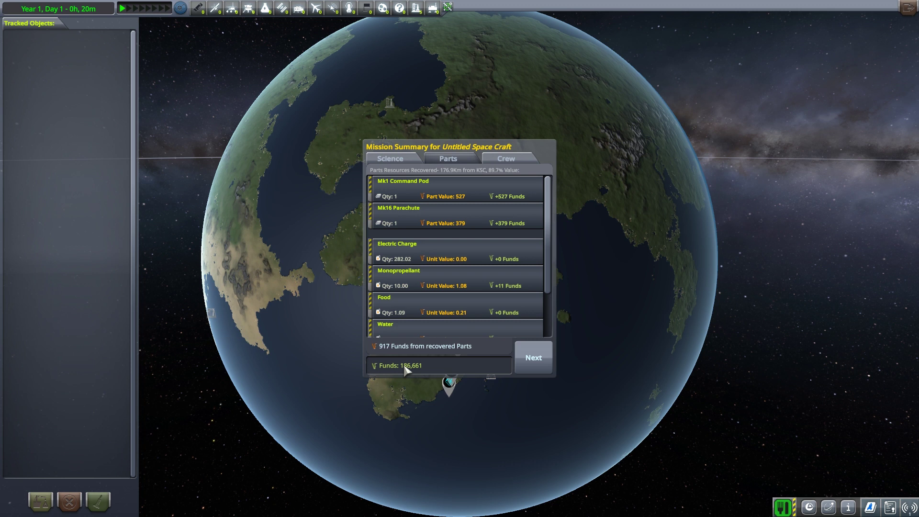
left_click(535, 366)
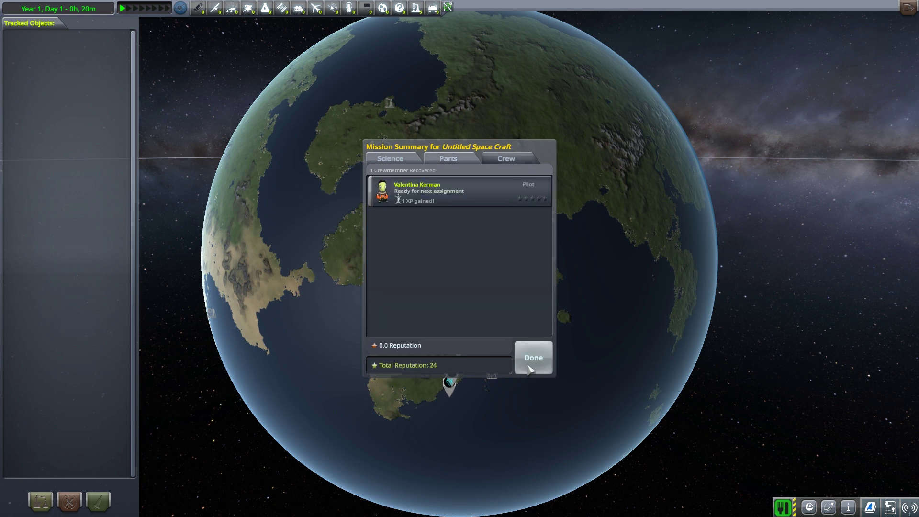
left_click(474, 161)
left_click(500, 157)
left_click(445, 163)
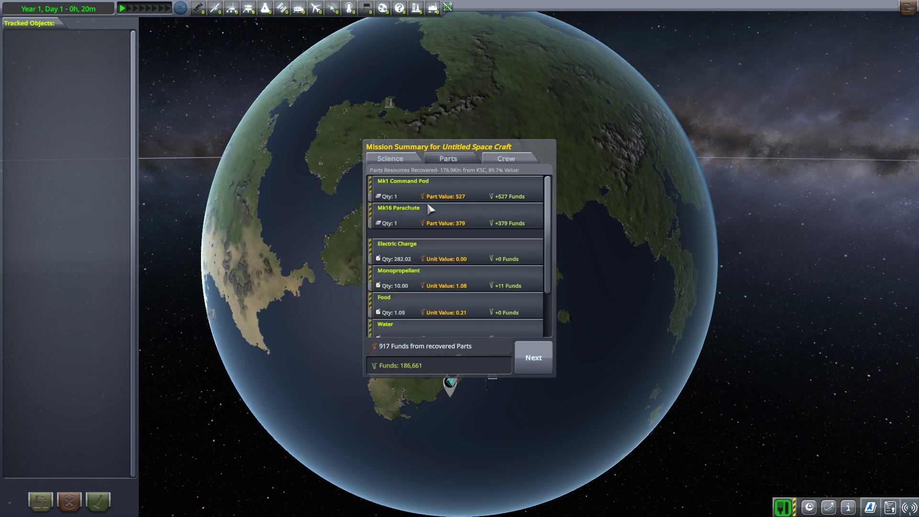
left_click(529, 355)
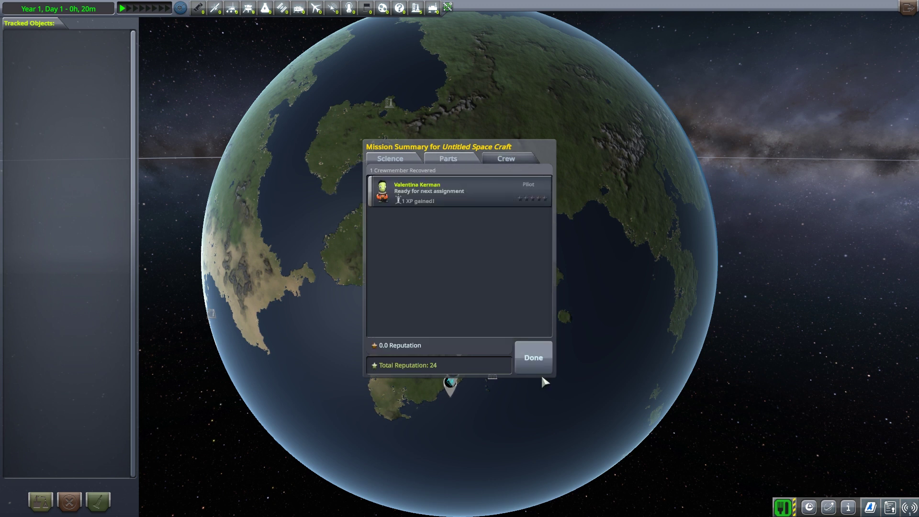
left_click(528, 361)
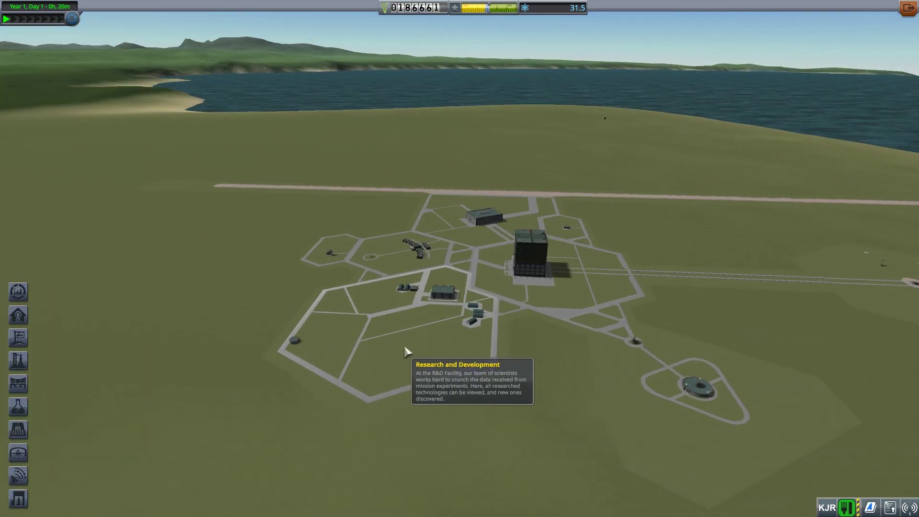
Open the R&D tech tree and inspect General Rocketry, Stability and Survivability.
left_click(457, 319)
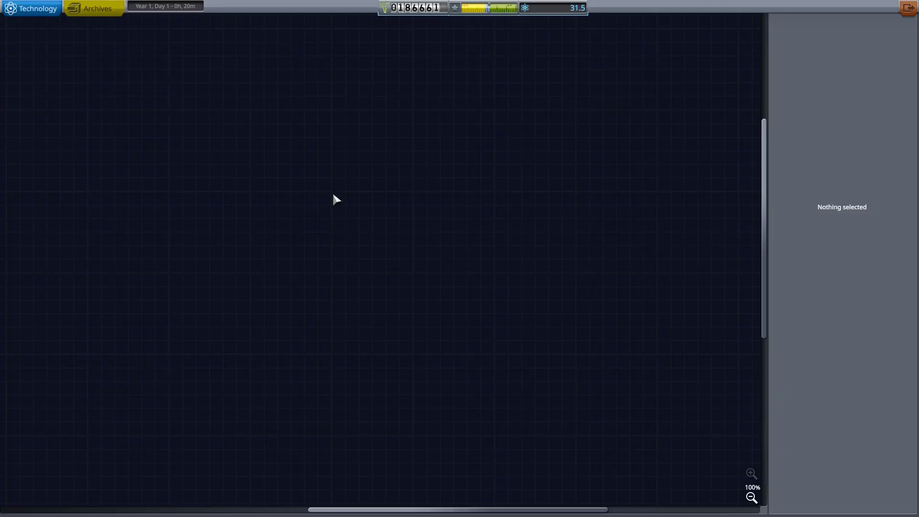
left_click(348, 159)
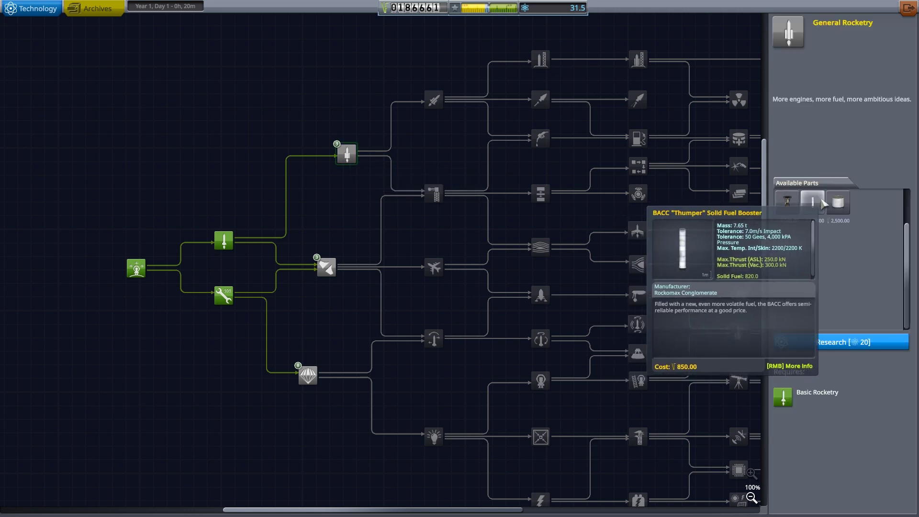
left_click(326, 268)
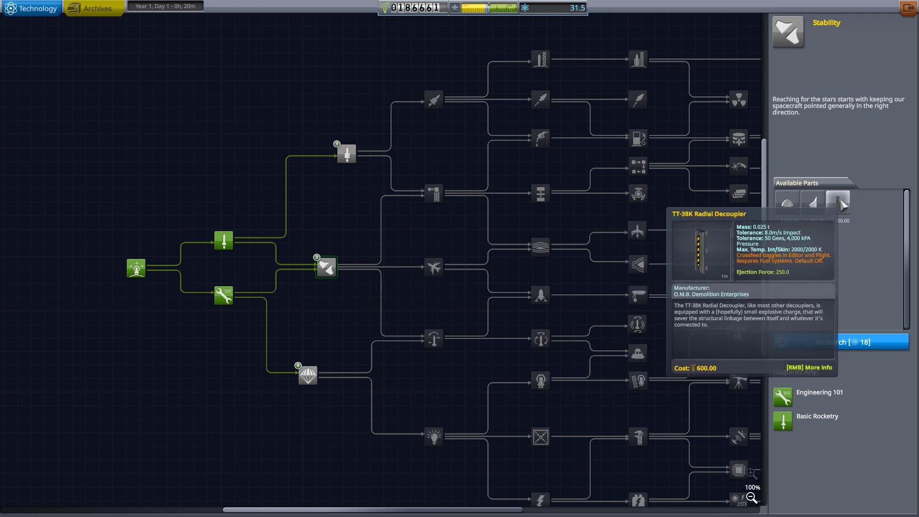
left_click(307, 374)
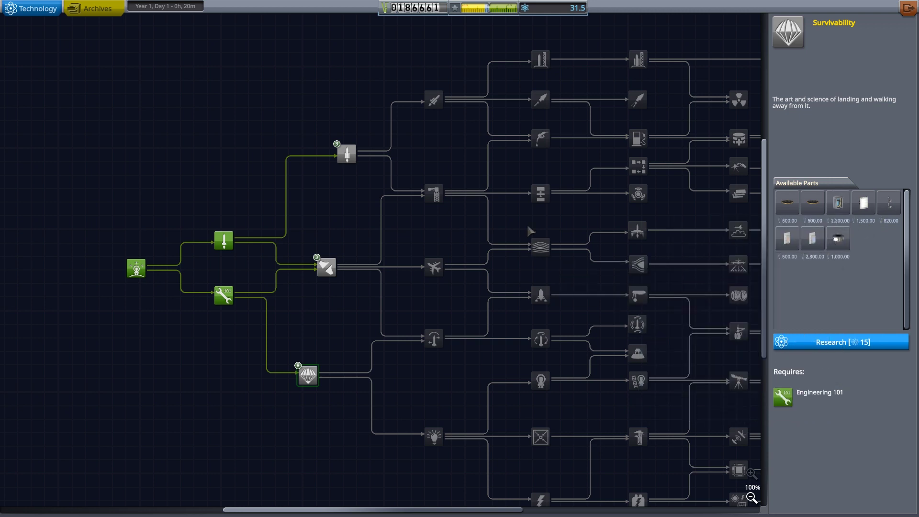
Inspect Fuel Systems, Large Volume Containment, Nuclear Propulsion and Very Heavy Rocketry.
left_click_drag(527, 217, 468, 212)
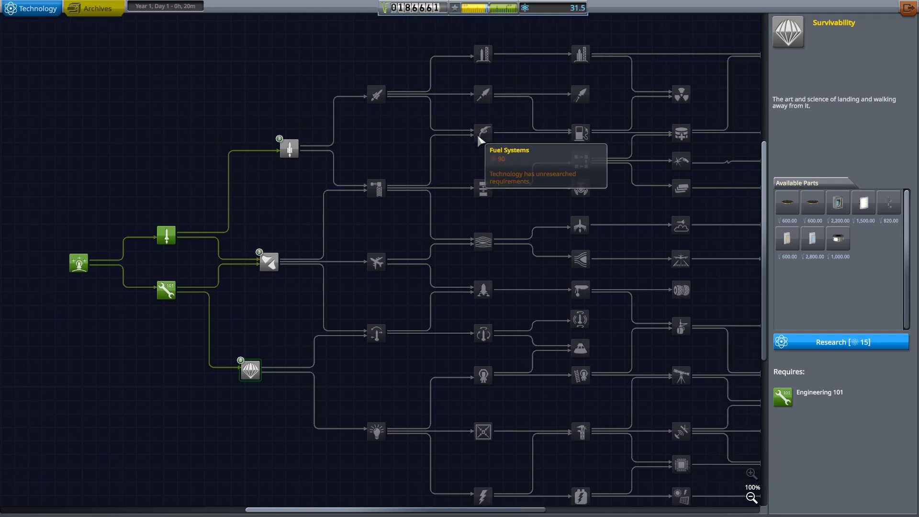
left_click(482, 134)
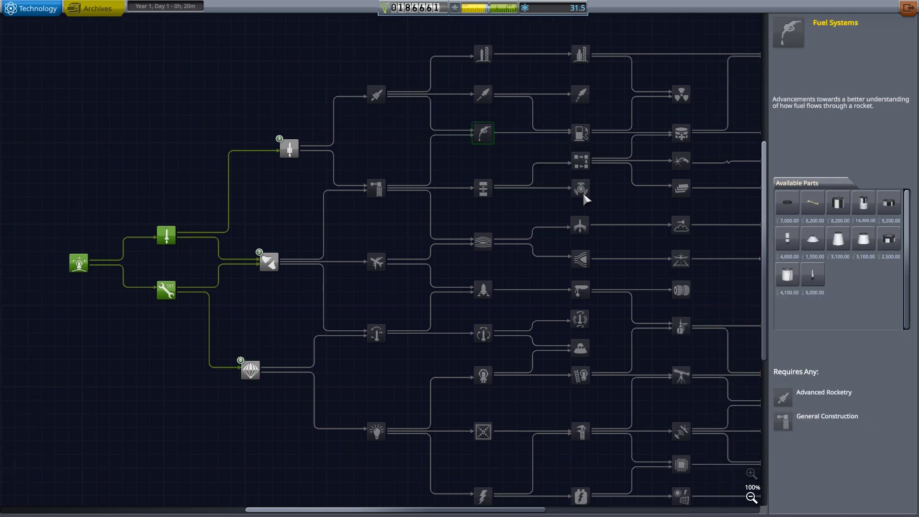
left_click_drag(542, 187, 416, 187)
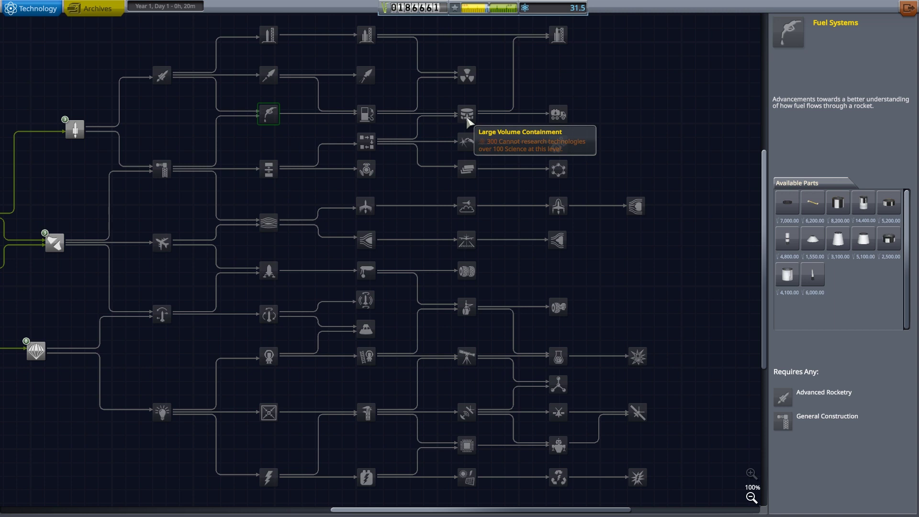
left_click(468, 121)
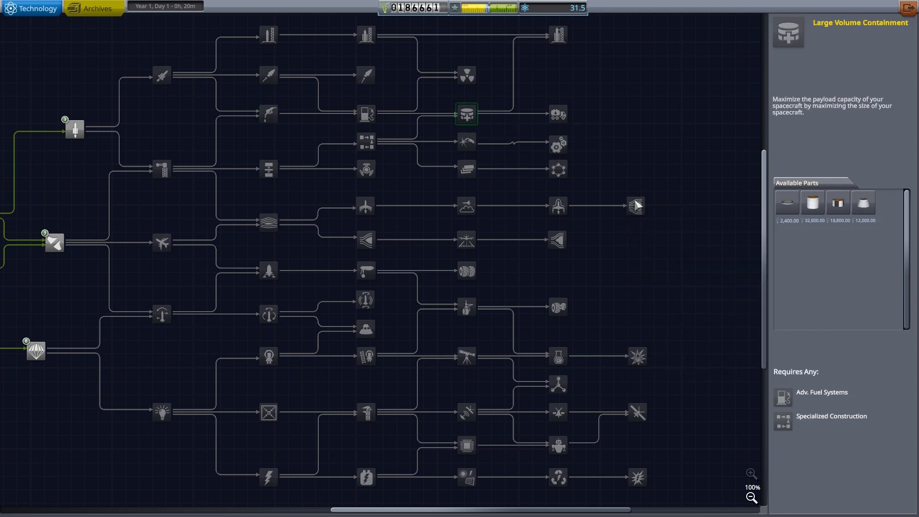
mouse_move(624, 352)
left_mouse_down()
mouse_move(593, 295)
mouse_move(707, 374)
left_mouse_up()
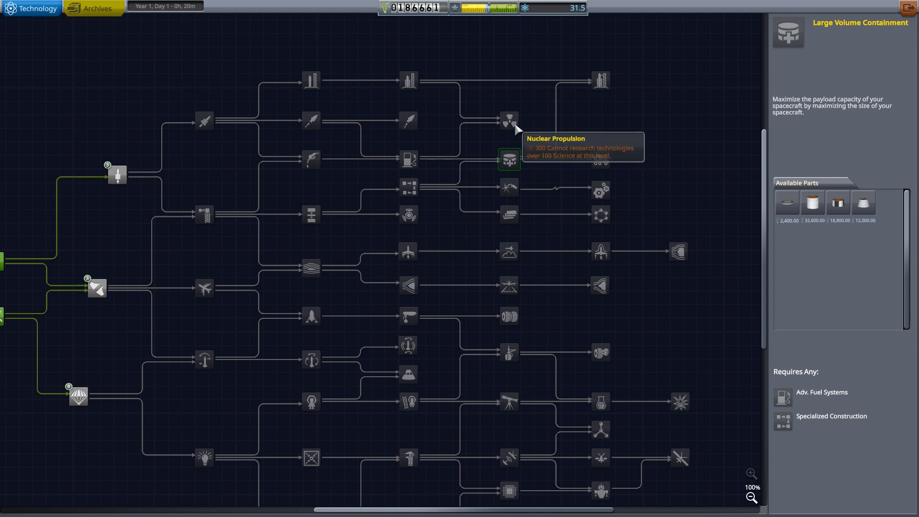
left_click(508, 121)
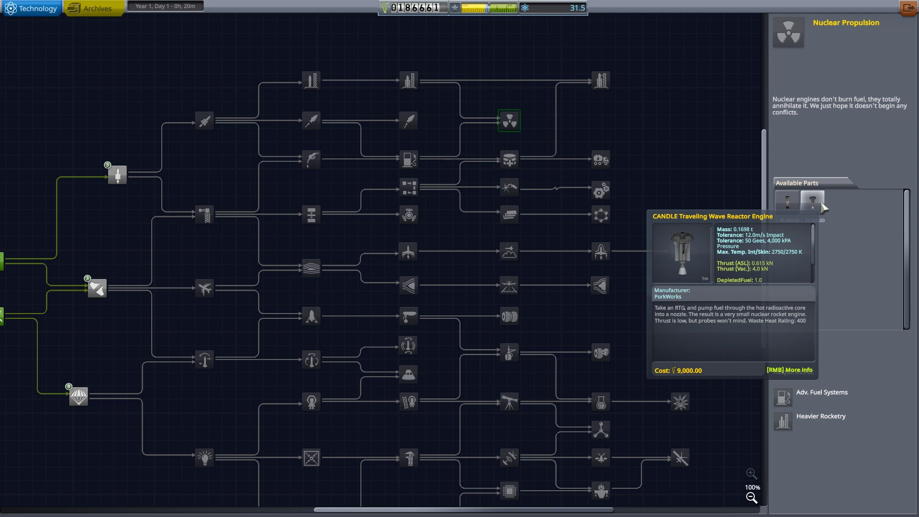
left_click(600, 80)
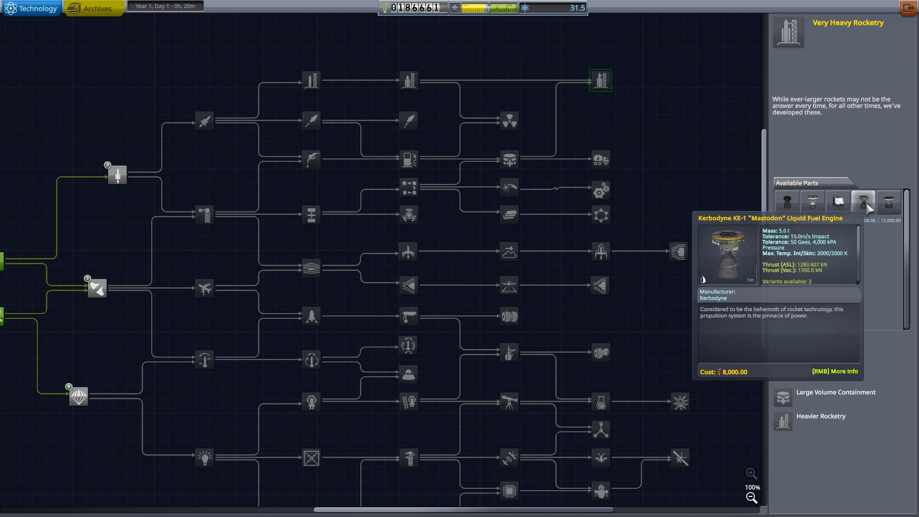
Inspect Ion Propulsion, Advanced Unmanned Tech, Automation, Specialized and Experimental Electrics.
left_click_drag(665, 334, 658, 238)
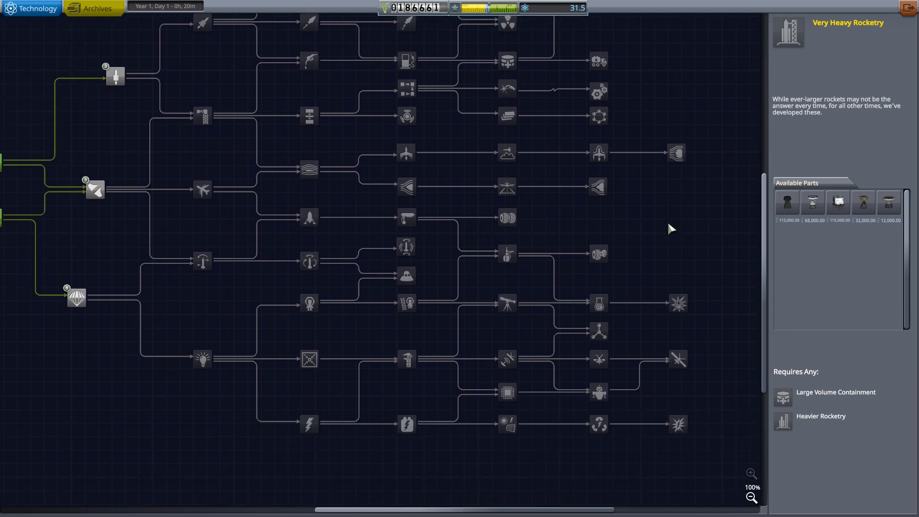
left_click(600, 332)
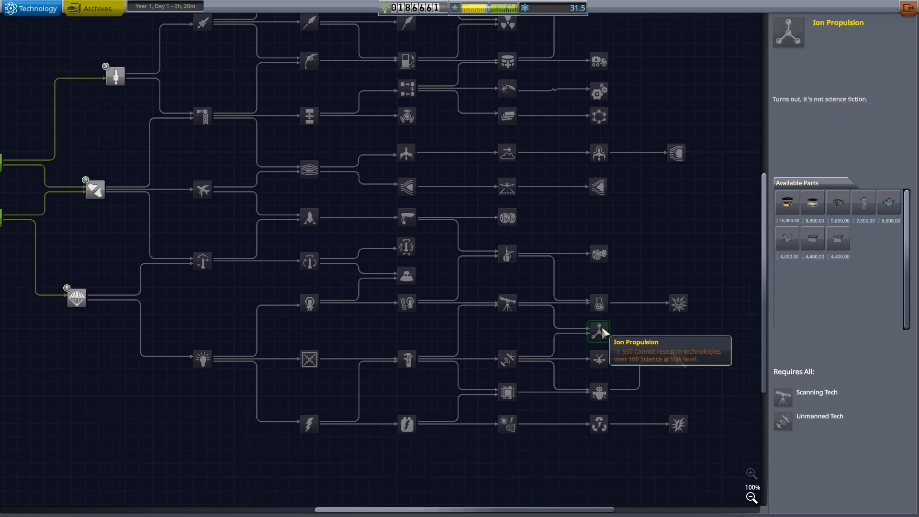
left_click(600, 360)
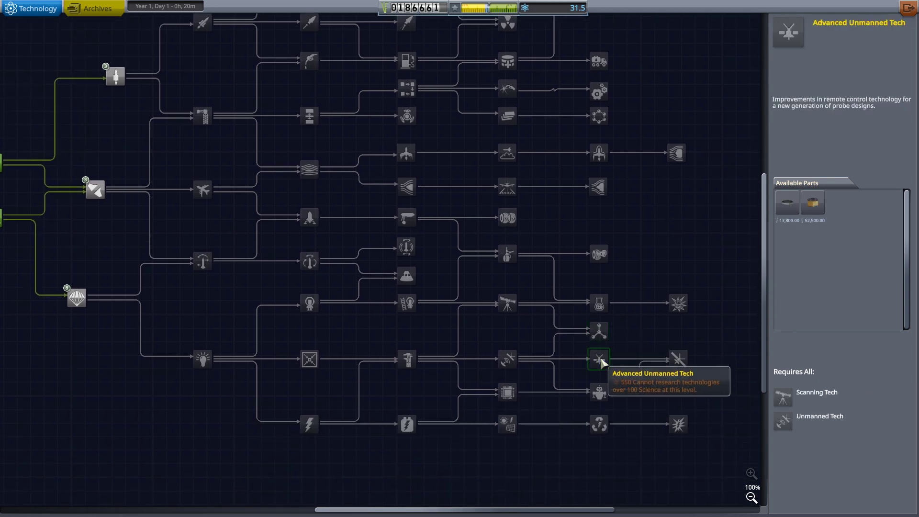
left_click(600, 392)
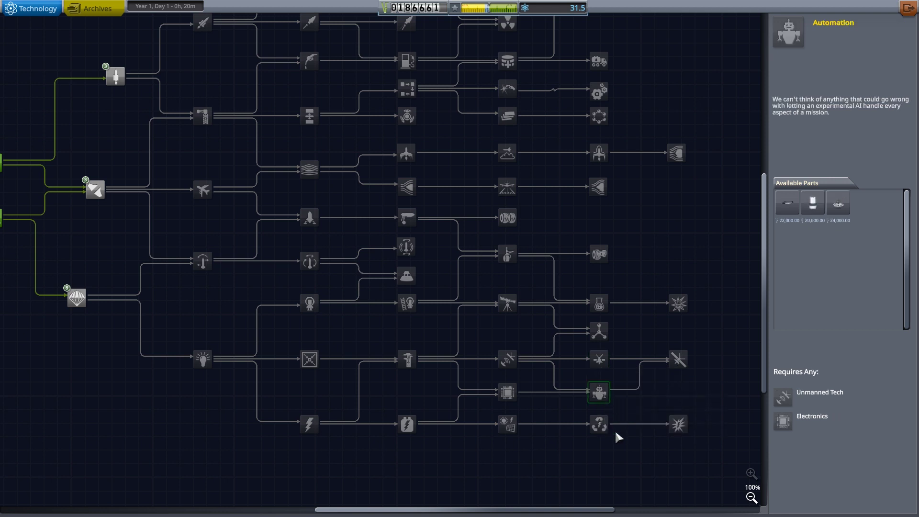
left_click(600, 424)
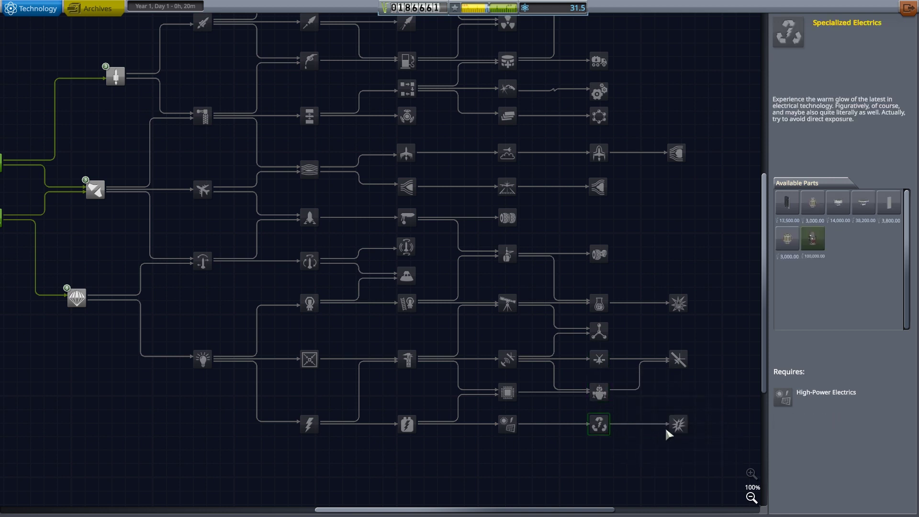
mouse_move(812, 238)
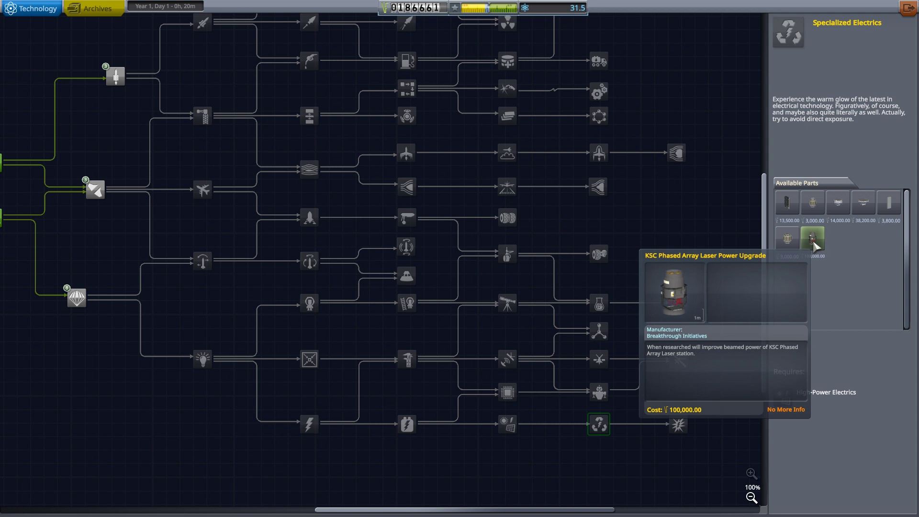
left_click(678, 424)
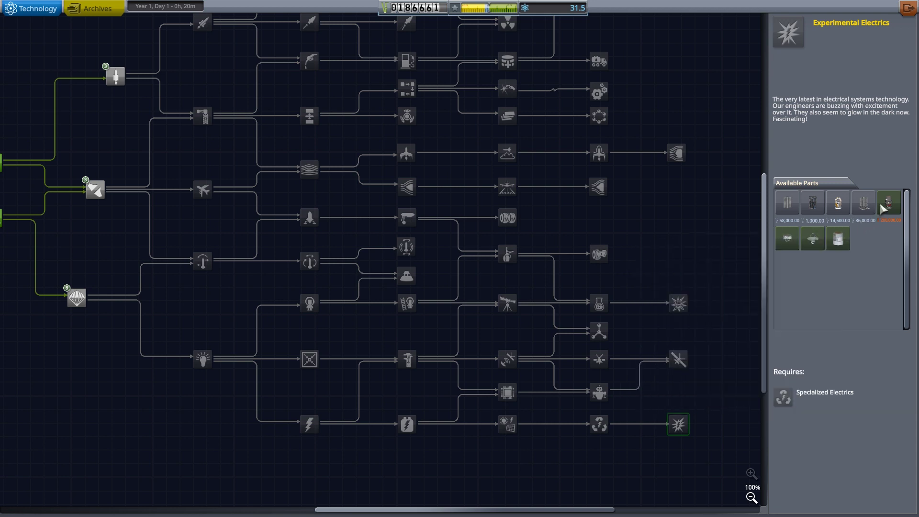
Inspect Experimental Science, Advanced Electrics, Space Exploration and Miniaturization.
left_click(677, 303)
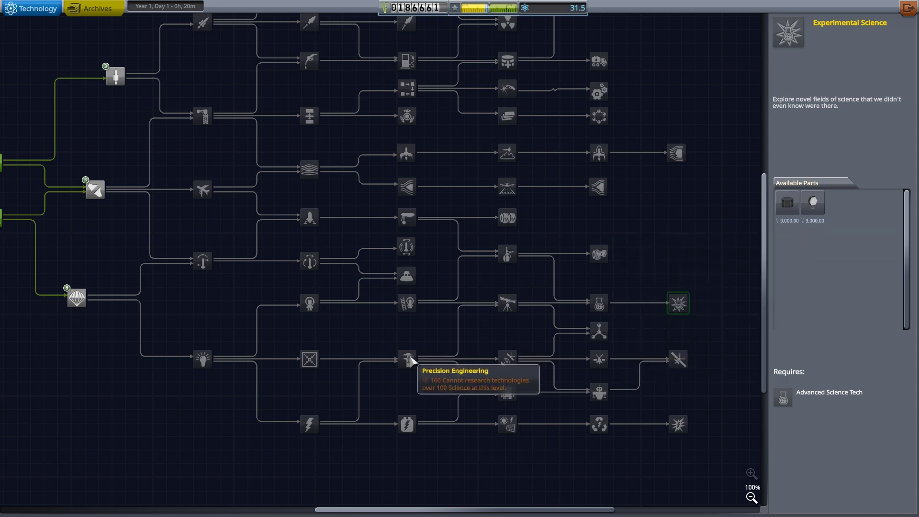
left_click(406, 423)
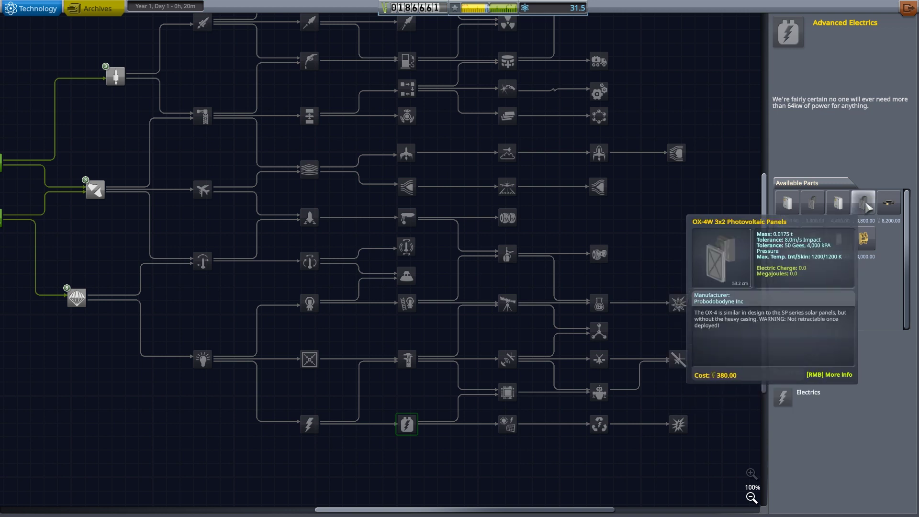
left_click(311, 302)
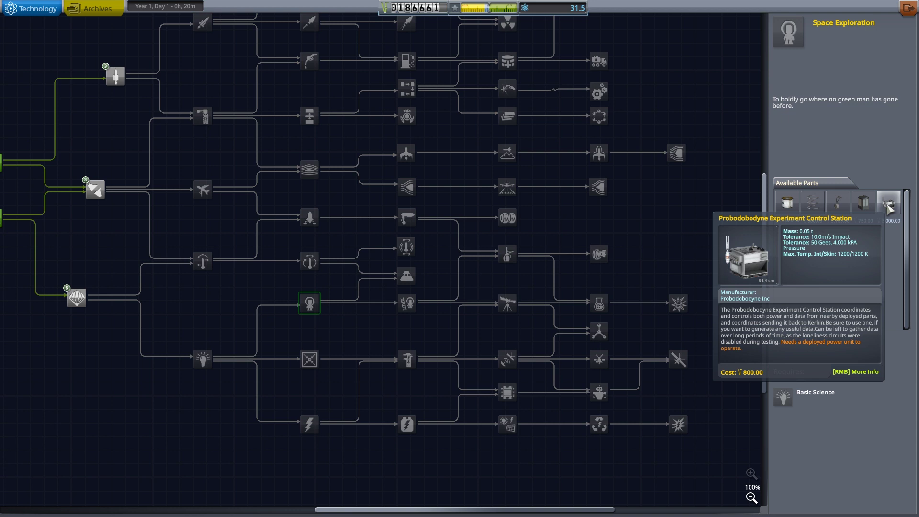
left_click(309, 359)
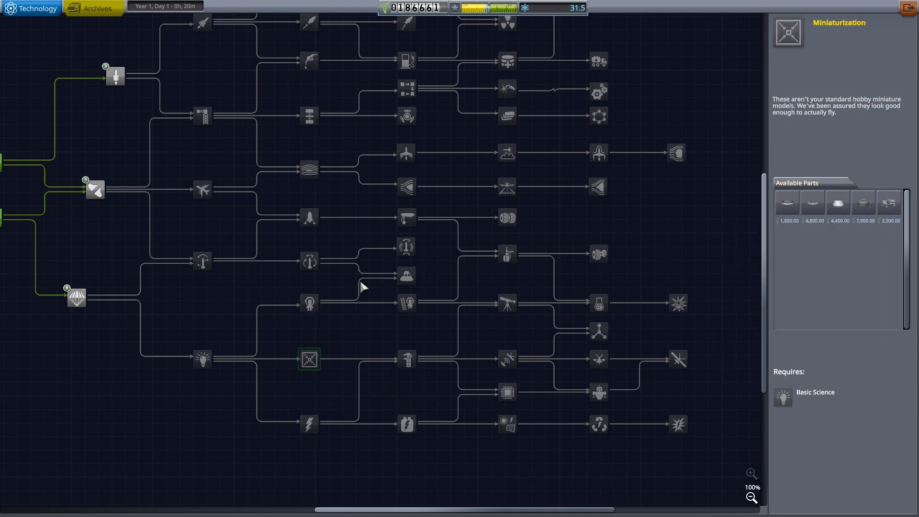
left_click_drag(458, 243, 382, 299)
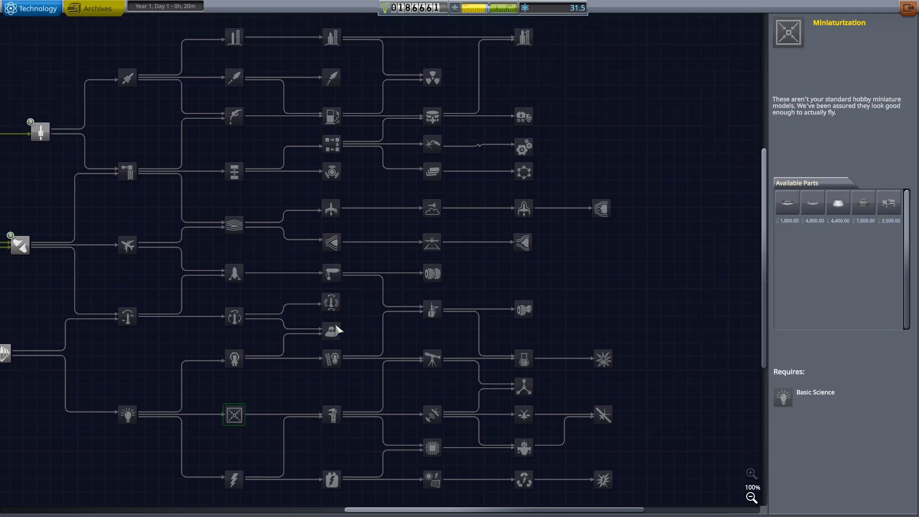
left_click(331, 330)
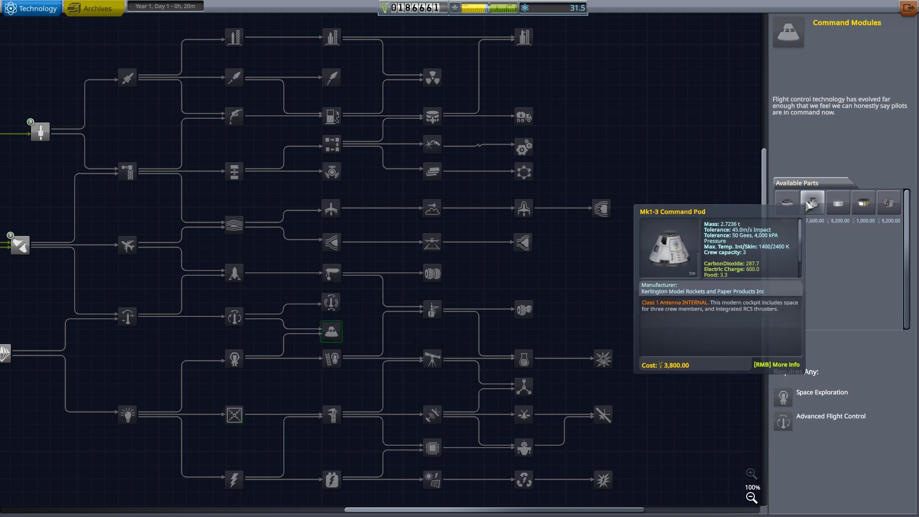
mouse_move(432, 243)
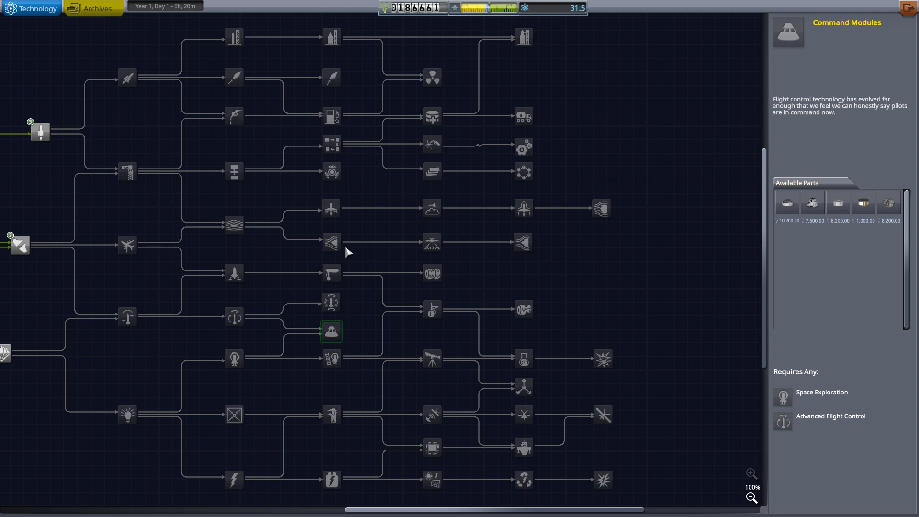
left_click(433, 244)
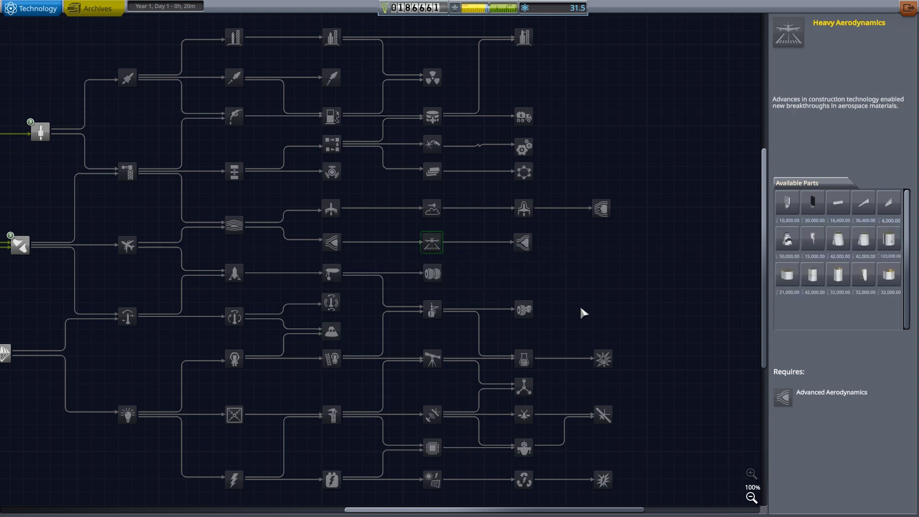
left_click(522, 243)
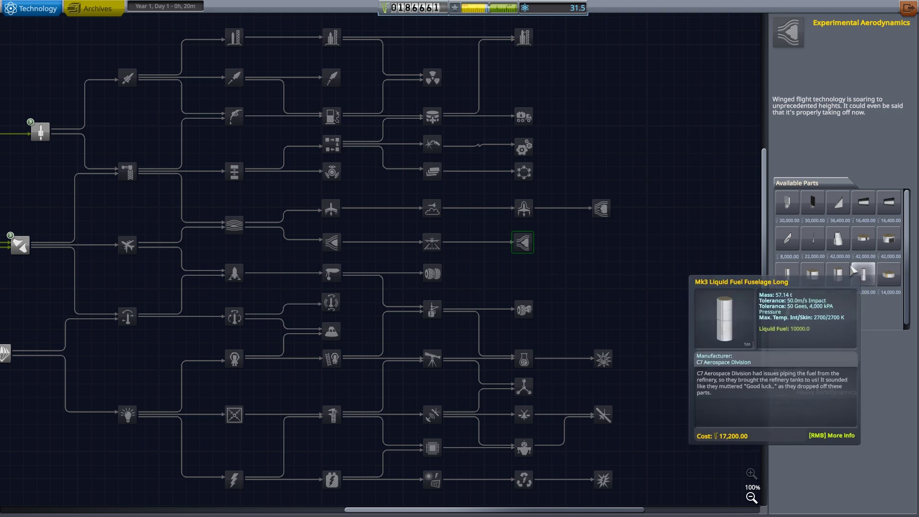
left_click(524, 172)
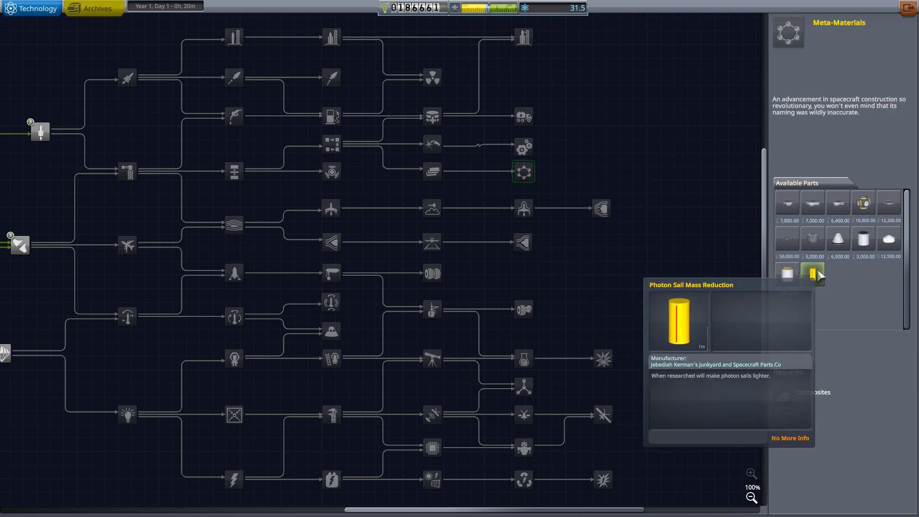
left_click_drag(574, 179, 628, 244)
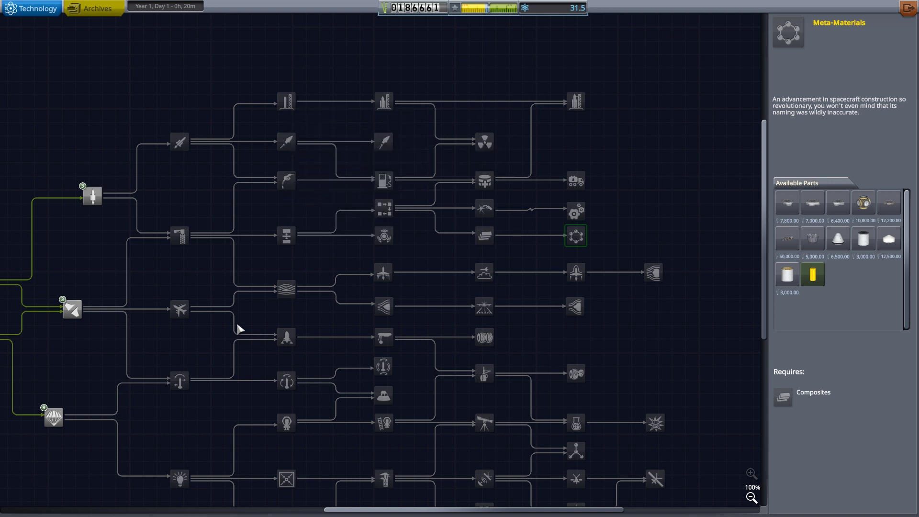
left_click(180, 310)
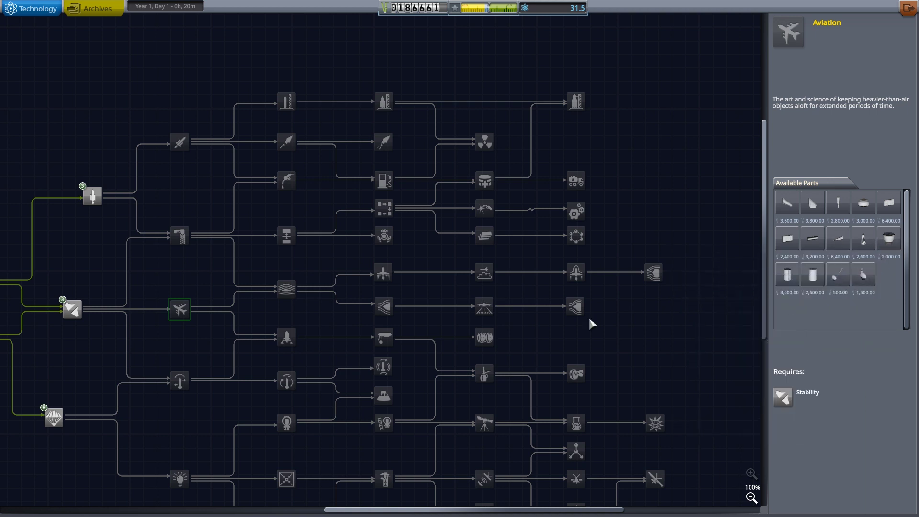
scroll(286, 339, "down", 3)
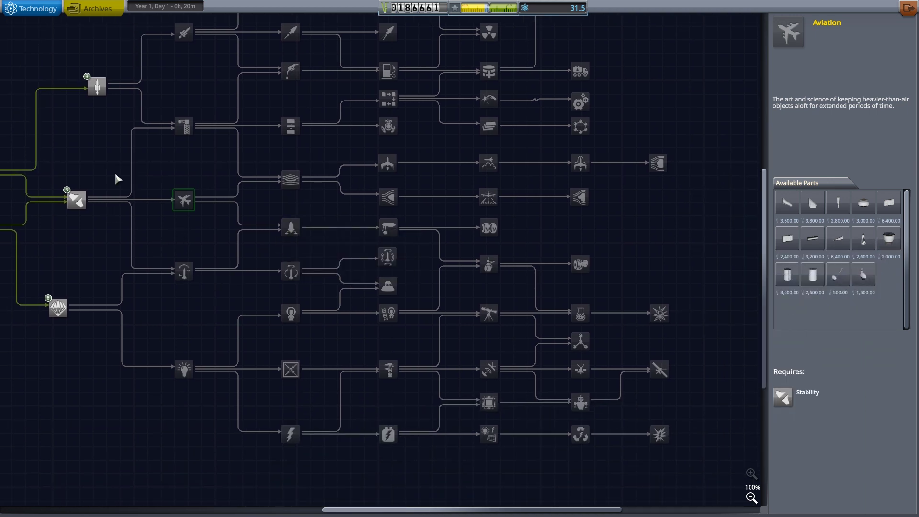
left_click_drag(117, 177, 213, 243)
left_click(199, 260)
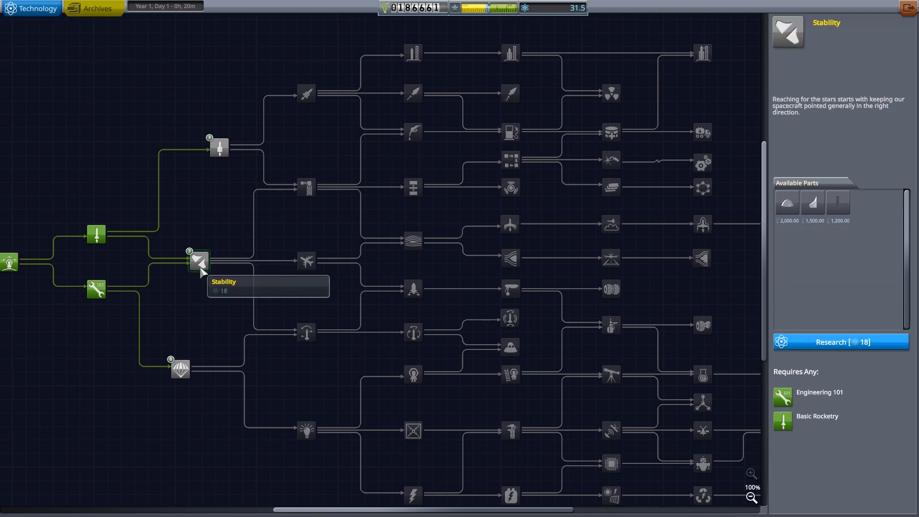
Research Survivability, dropping science to 16.5, and inspect General Rocketry.
left_click(182, 368)
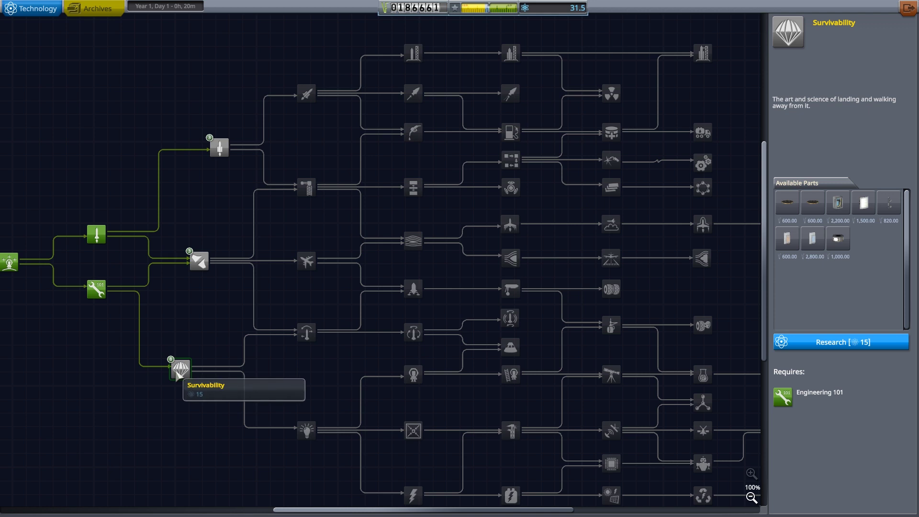
left_click(841, 344)
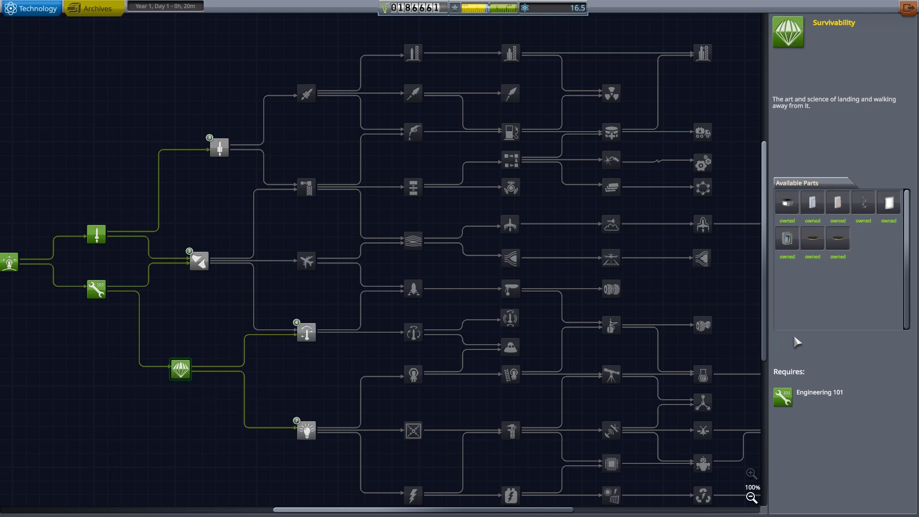
left_click(219, 148)
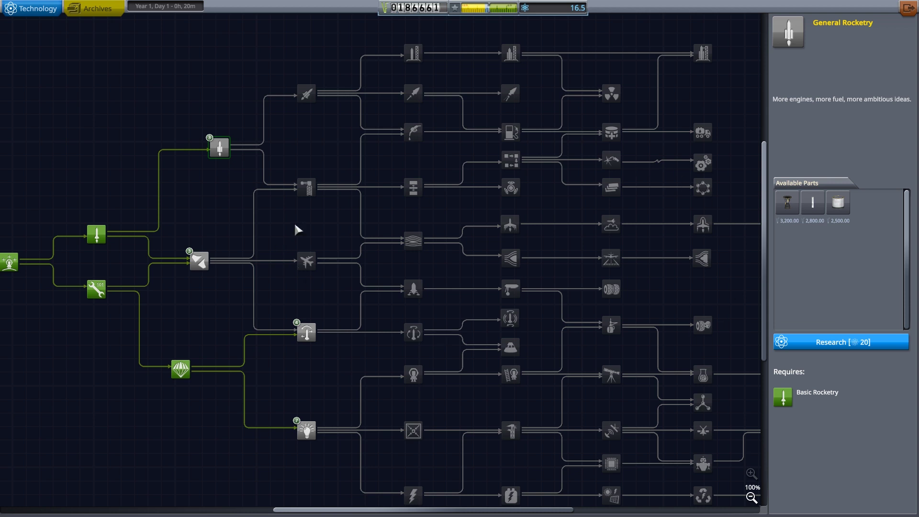
Inspect Stability, General Rocketry, Flight Control, Basic Science and Advanced Construction.
left_click(198, 261)
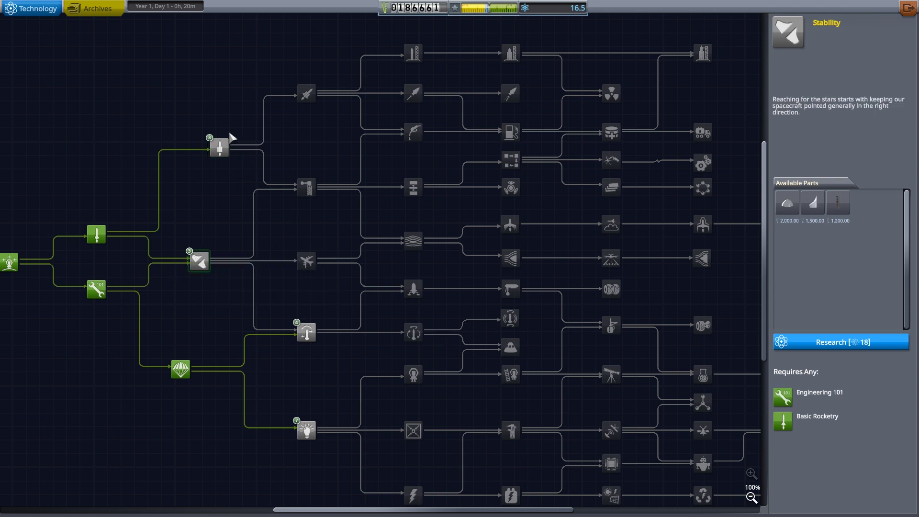
left_click(221, 145)
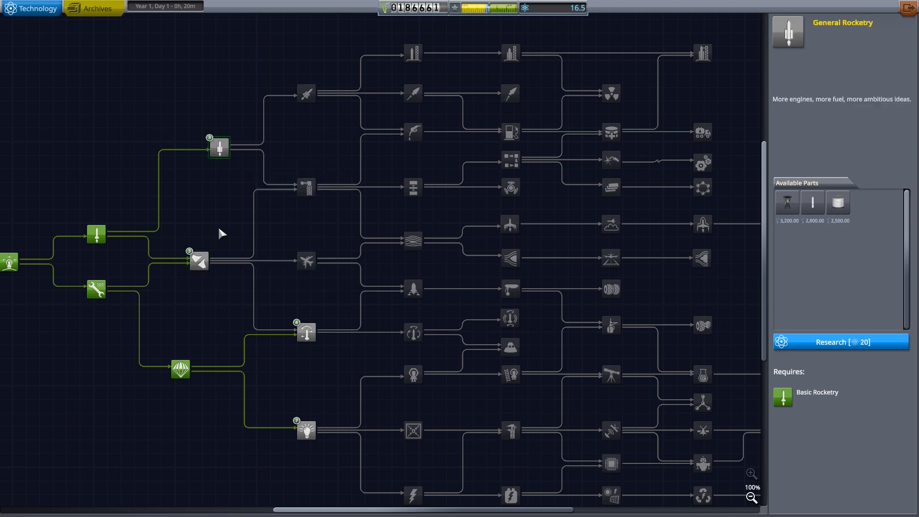
left_click(306, 335)
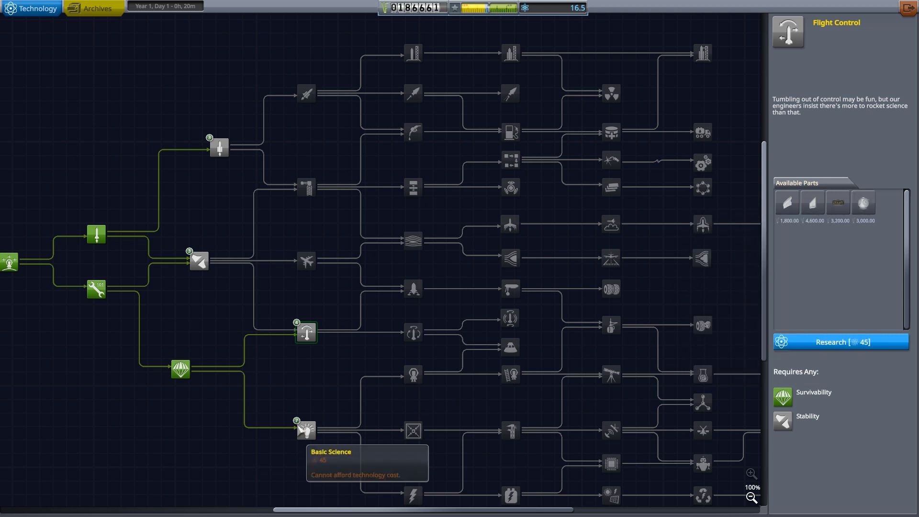
left_click(305, 429)
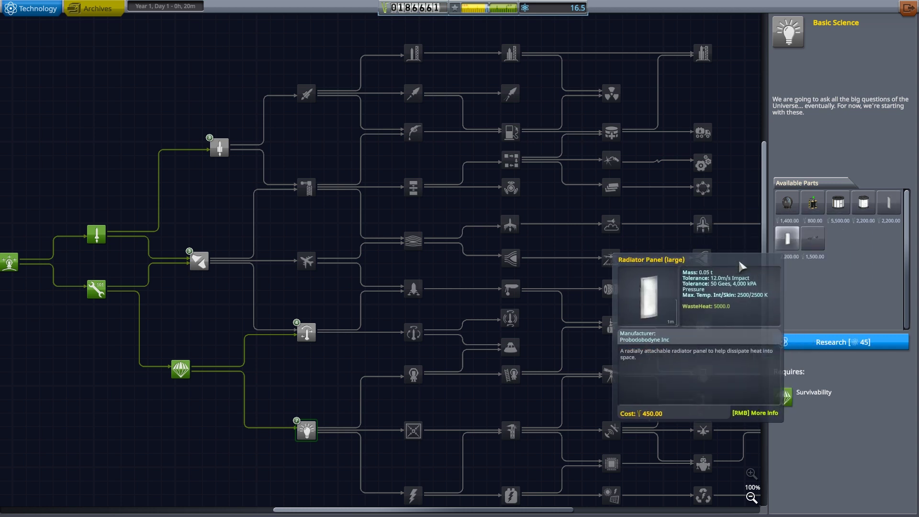
left_click_drag(401, 223, 372, 196)
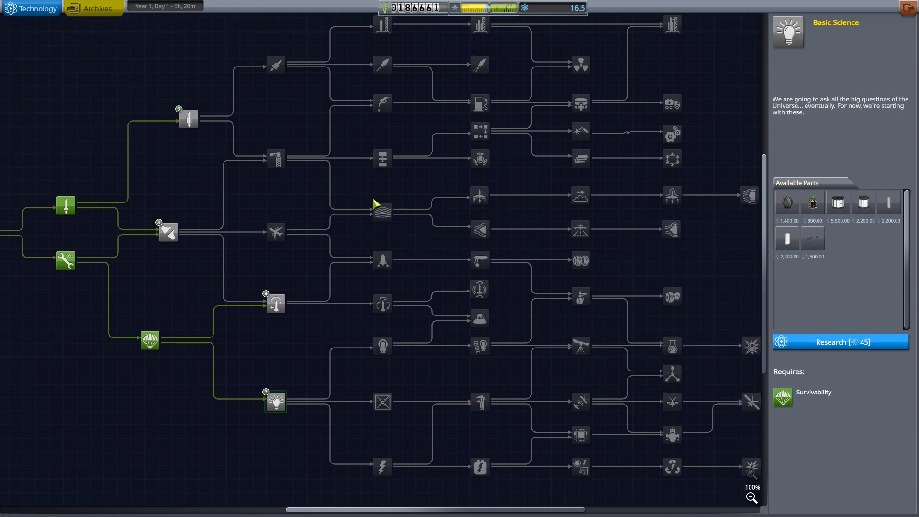
left_click(388, 166)
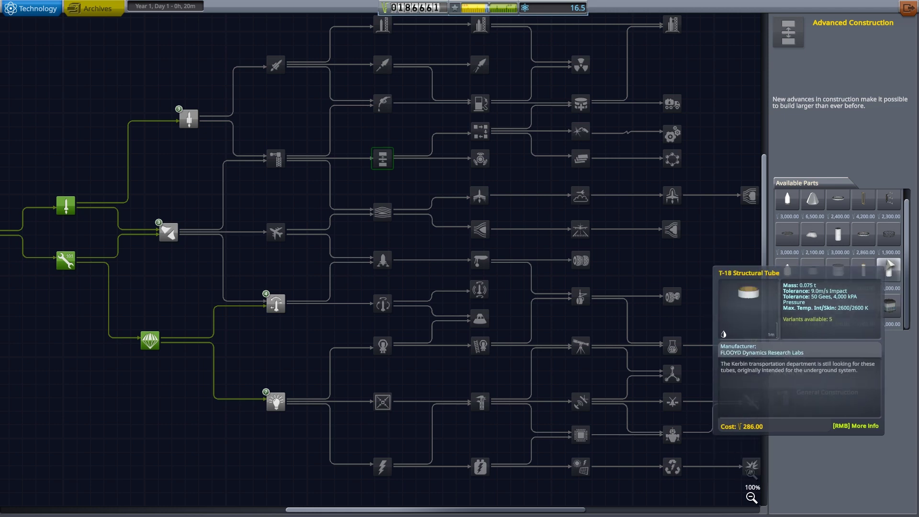
left_click(908, 8)
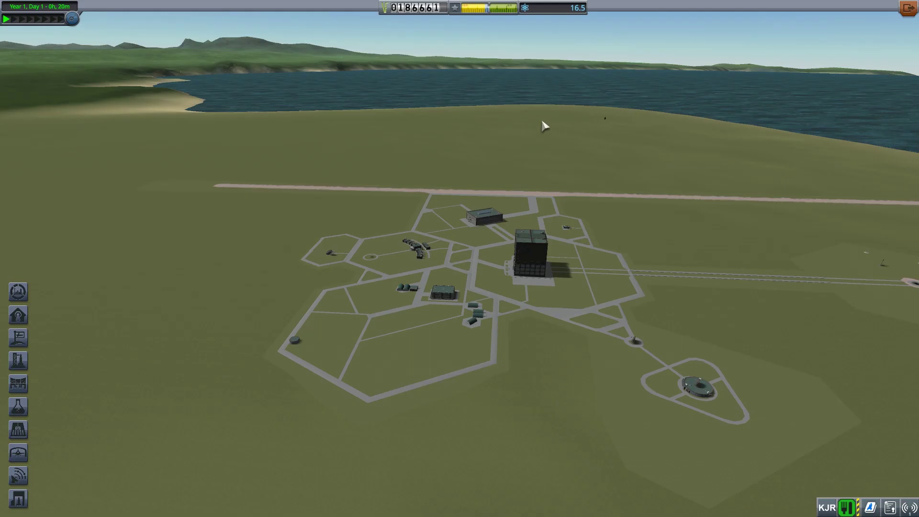
left_click_drag(420, 113, 686, 145)
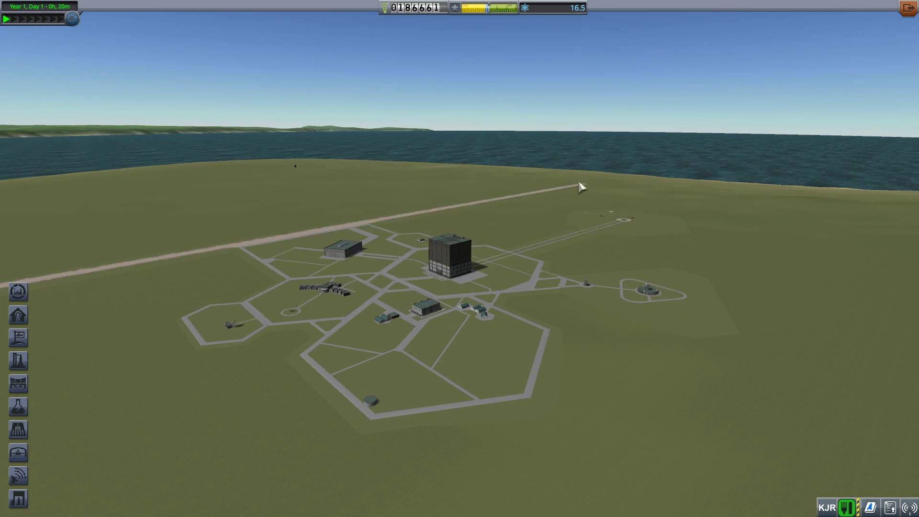
left_click_drag(581, 188, 658, 259)
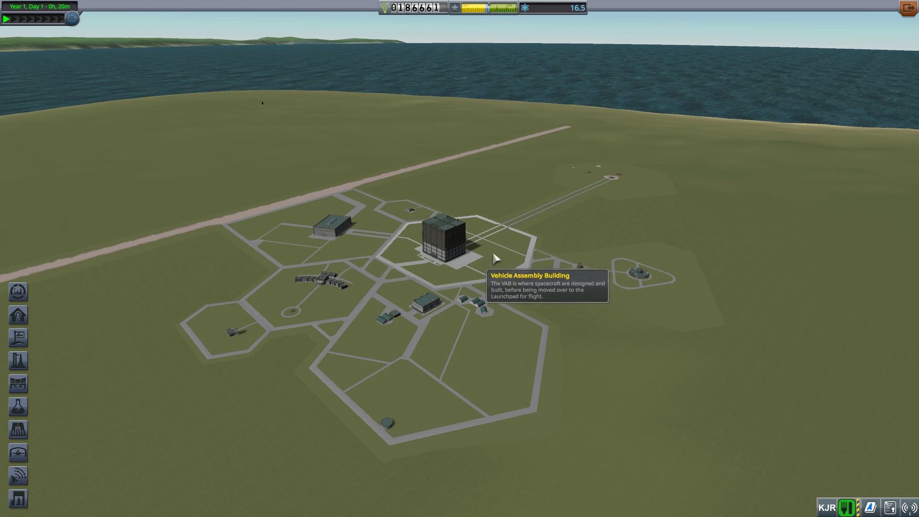
left_click(243, 337)
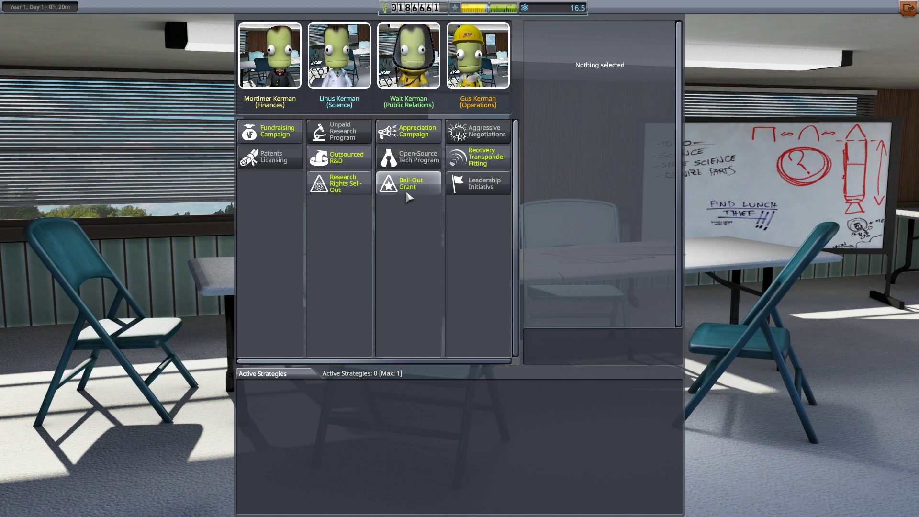
left_click(908, 8)
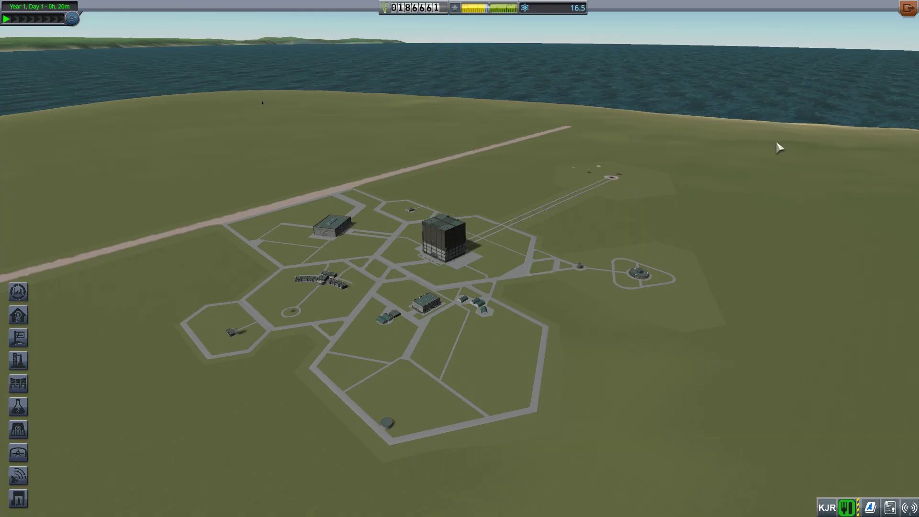
left_click(310, 301)
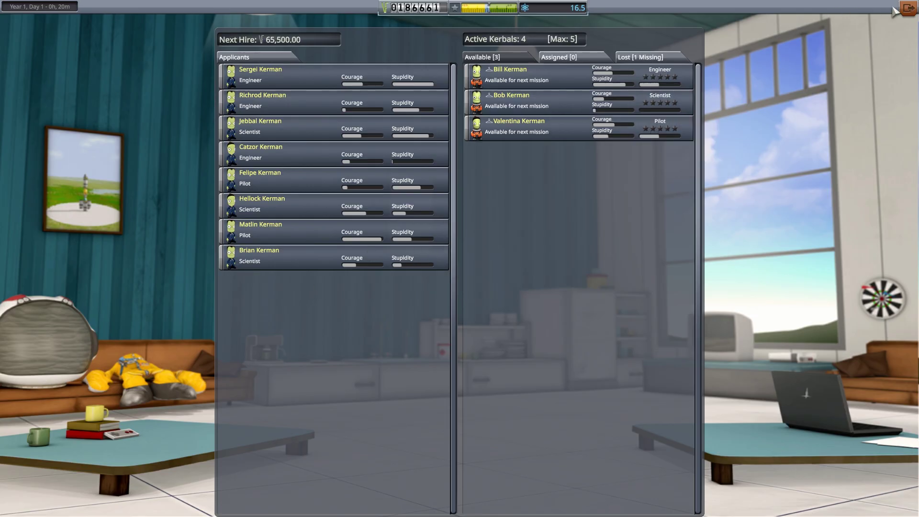
left_click(908, 9)
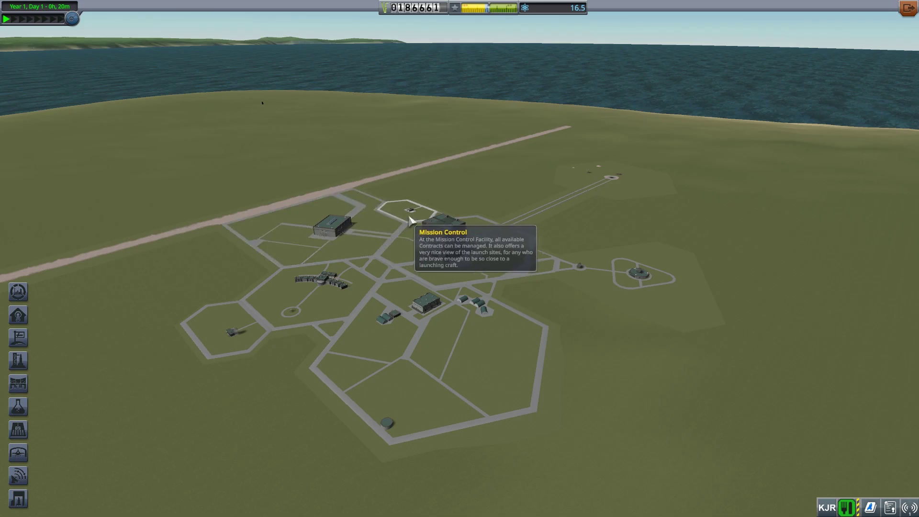
left_click(427, 302)
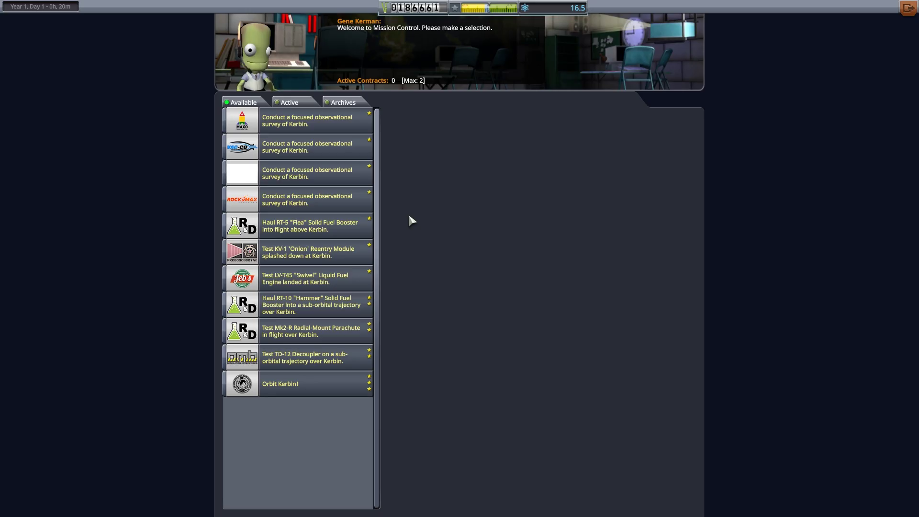
left_click(307, 122)
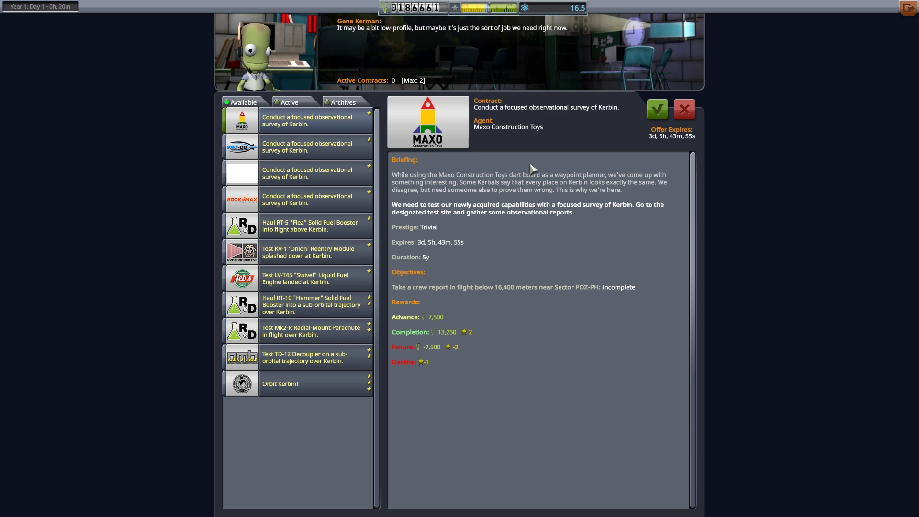
left_click(908, 9)
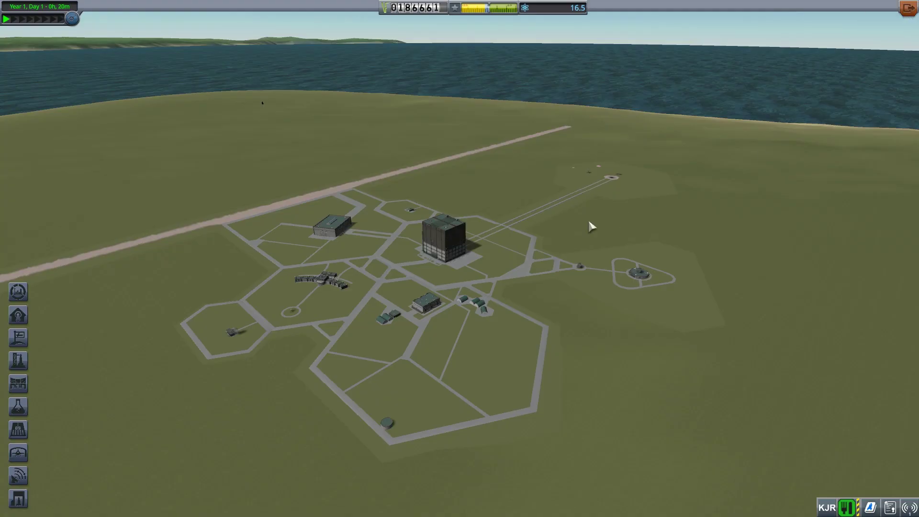